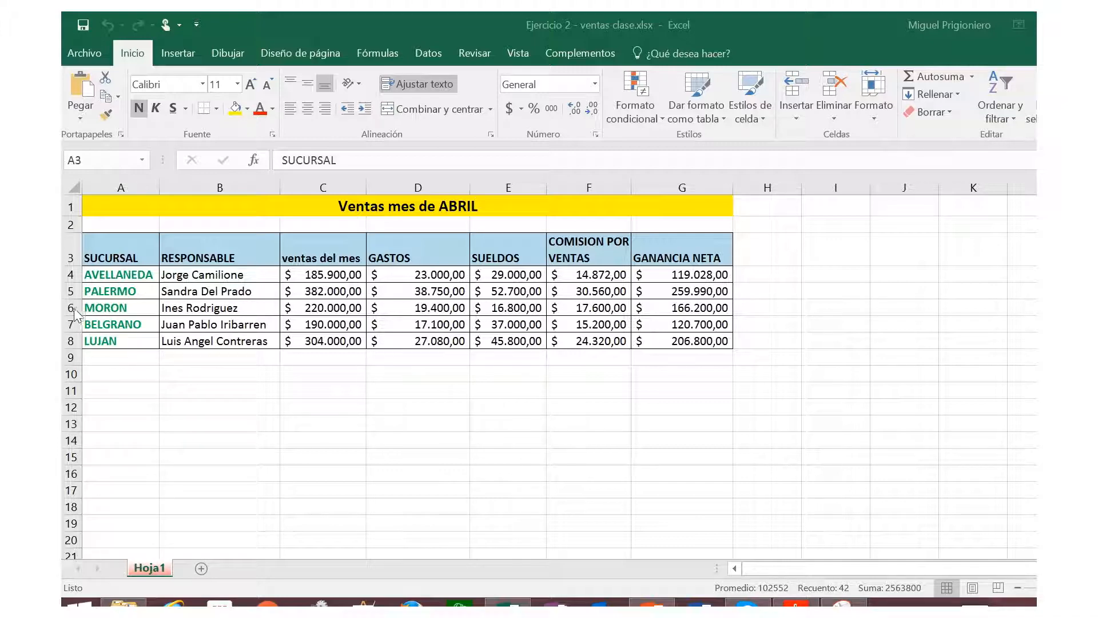
# - Insert an empty row above the MORON row in the sales table
pyautogui.click(67, 308)
pyautogui.click(67, 308)
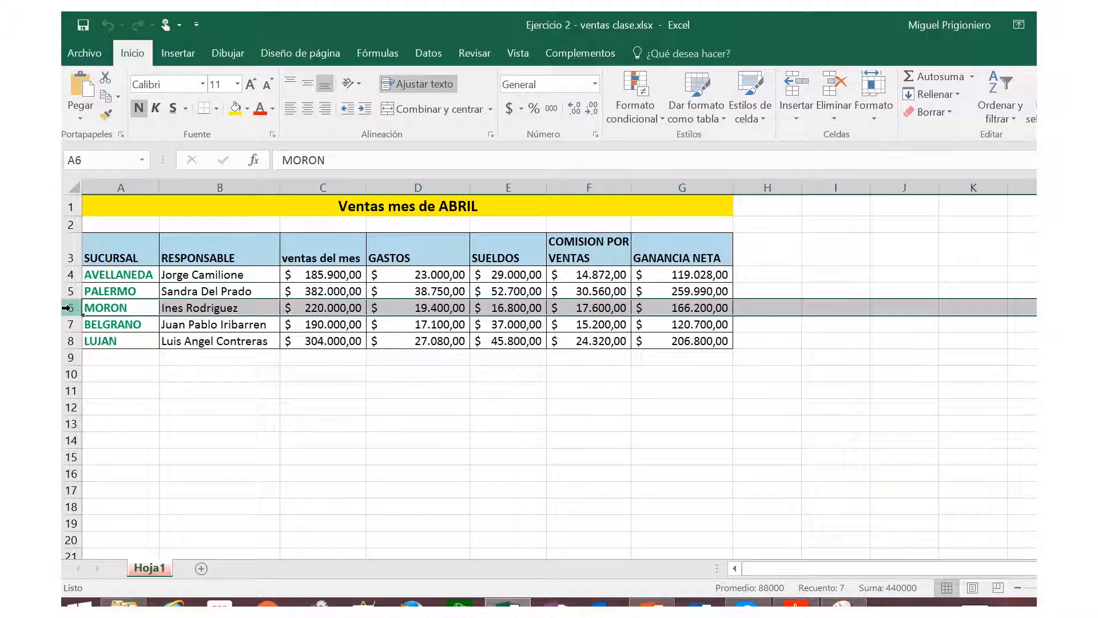
pyautogui.rightClick(67, 308)
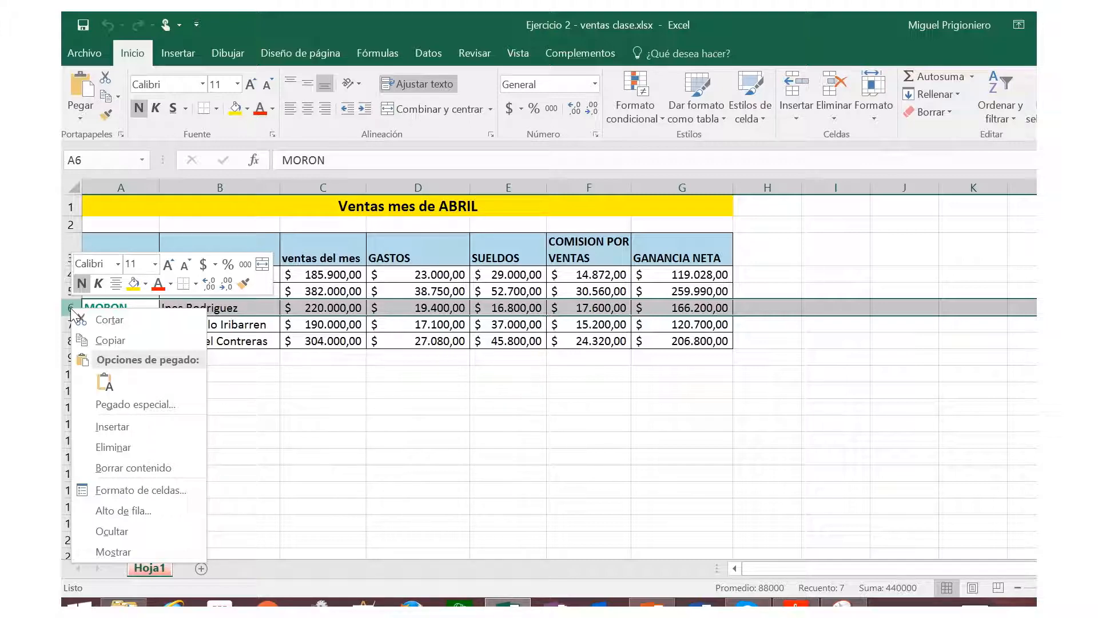
pyautogui.click(125, 431)
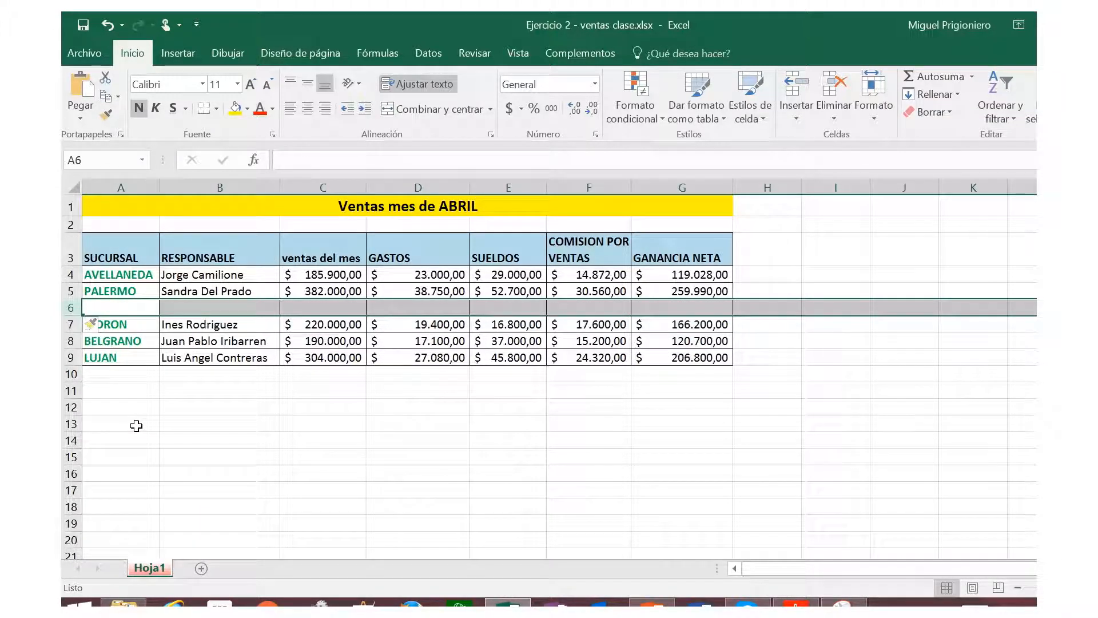
pyautogui.click(136, 425)
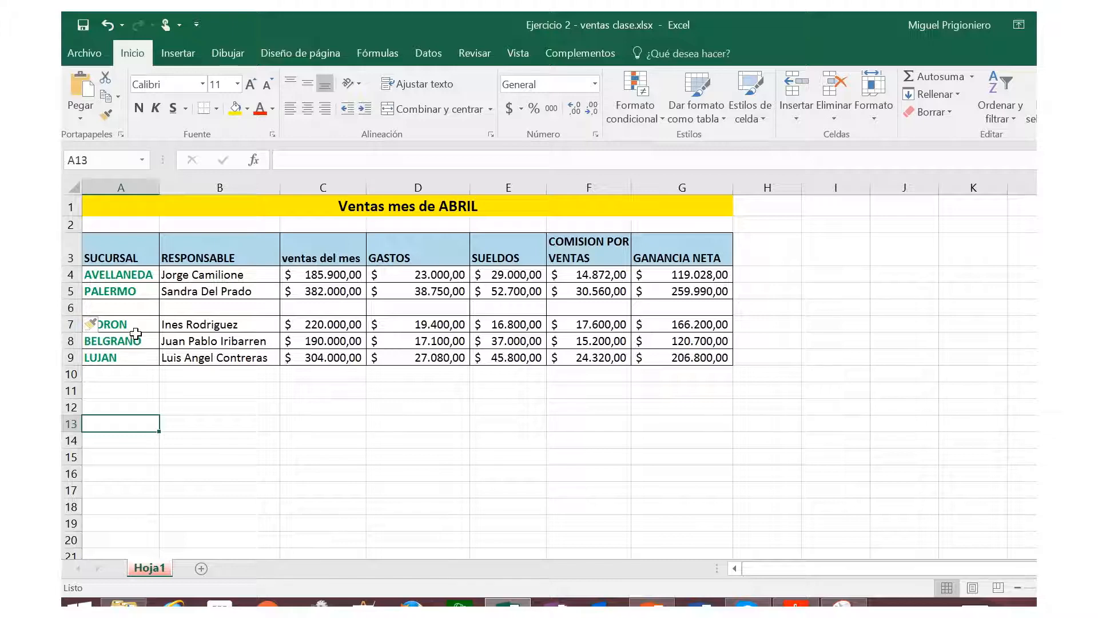
# - Enter ROSARIO as the branch in A6 and the responsible person's full name in B6
pyautogui.click(136, 308)
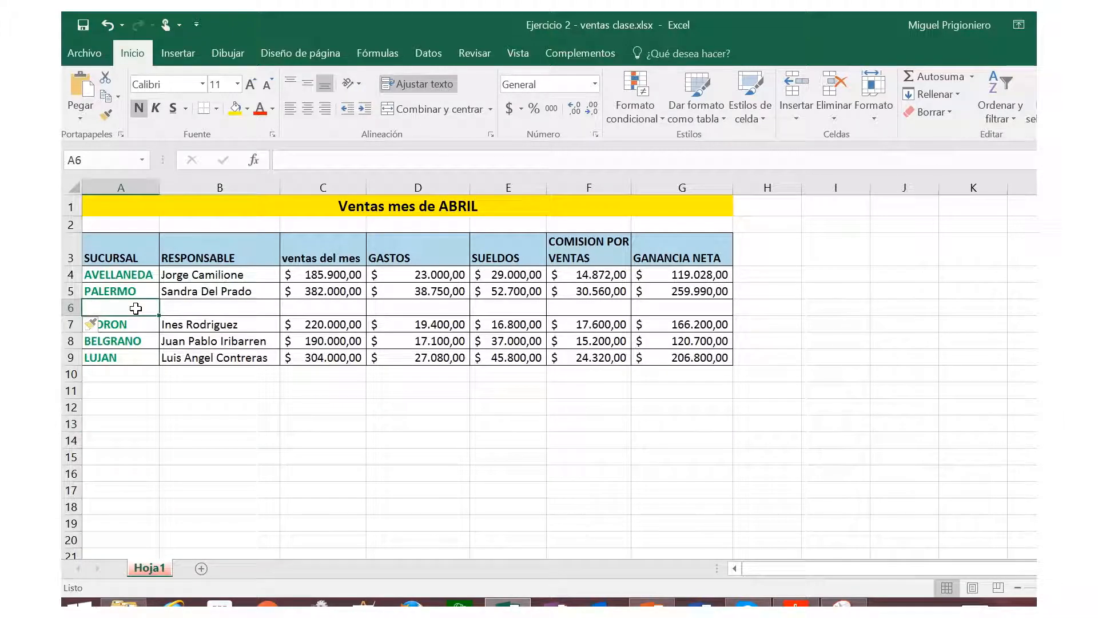
pyautogui.write('ROSARIO')
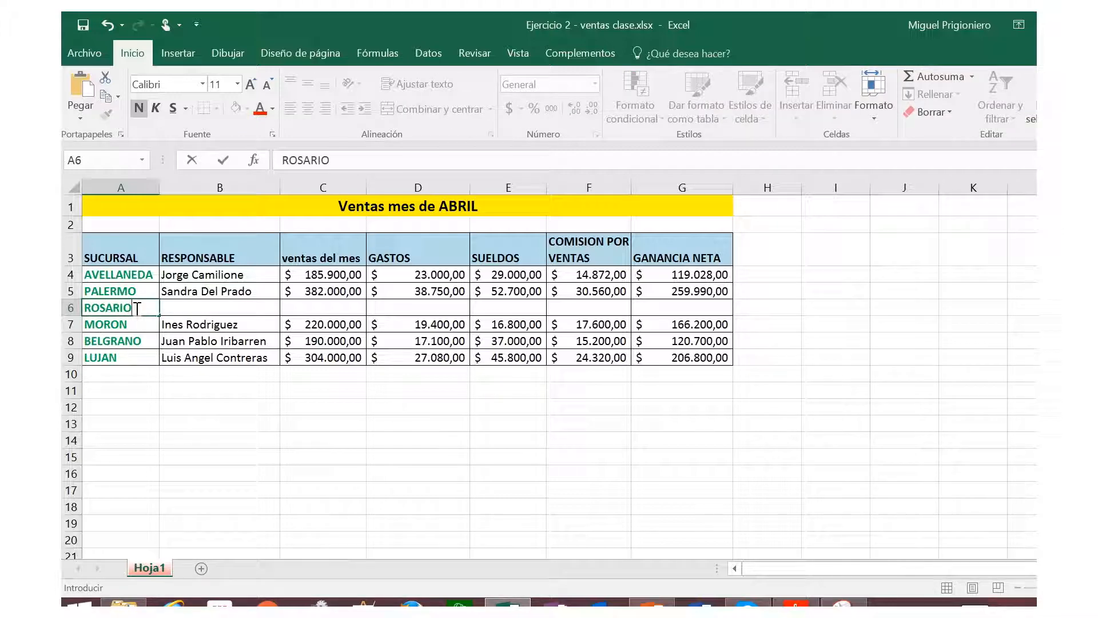
pyautogui.press('Tab')
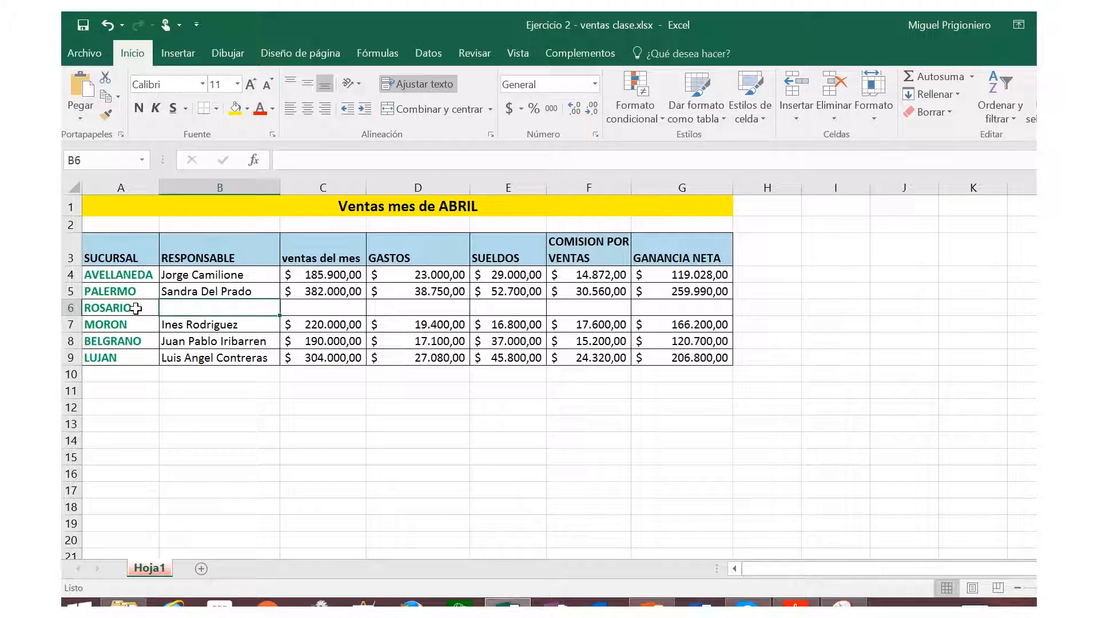
pyautogui.write('Carlos p')
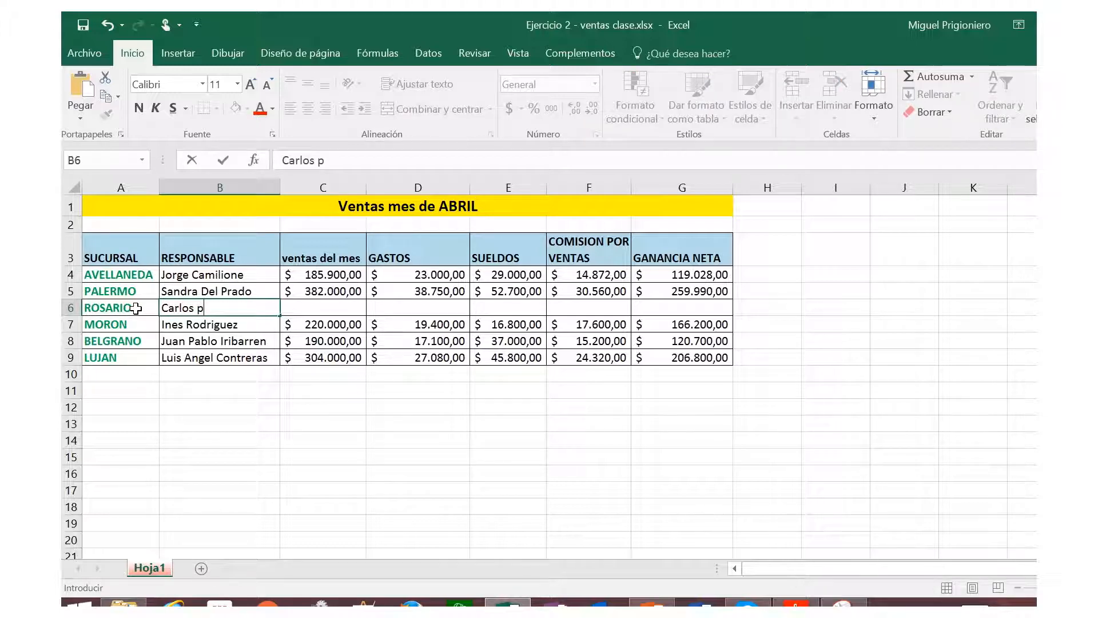
pyautogui.press('BackSpace')
pyautogui.write('Pagano')
pyautogui.press('Tab')
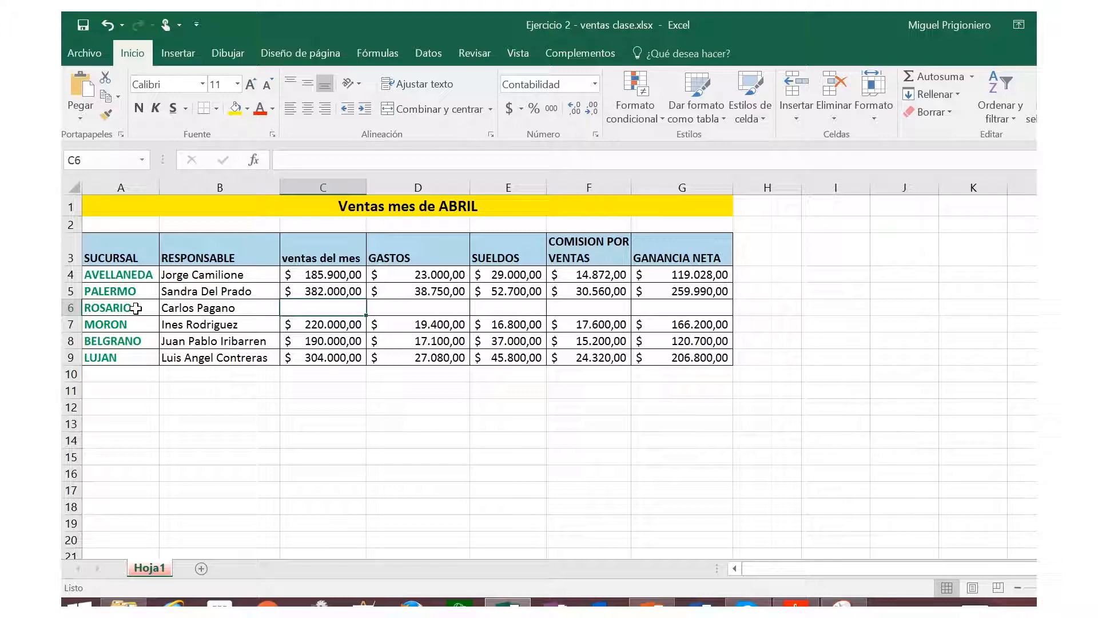
# - Enter 275000 as the ROSARIO branch's monthly sales in C6
pyautogui.write('275')
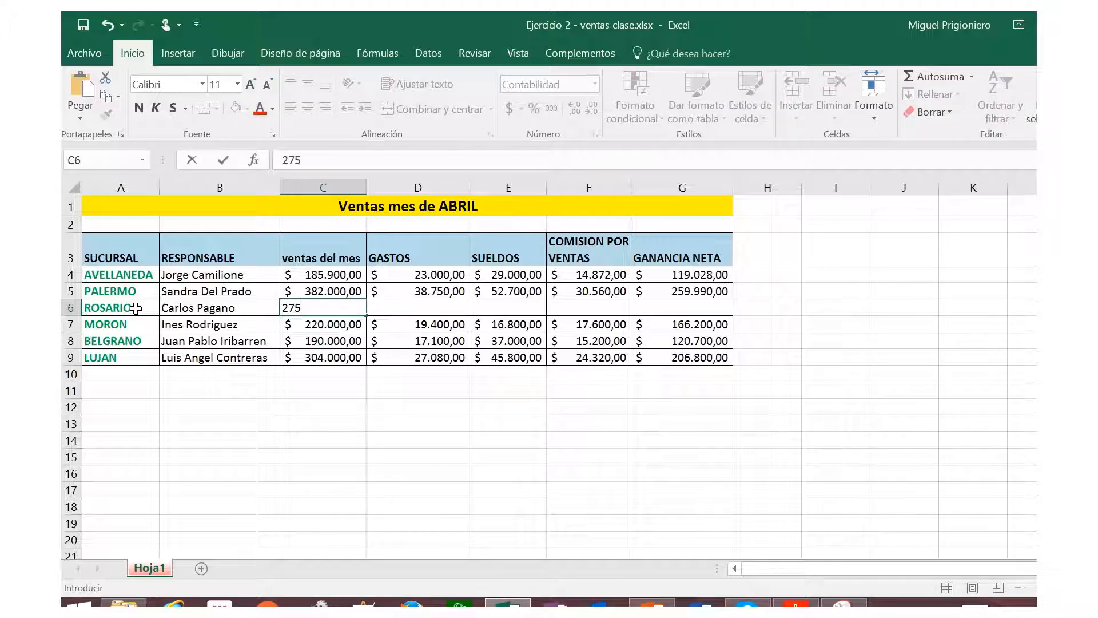
pyautogui.write('000')
pyautogui.press('Return')
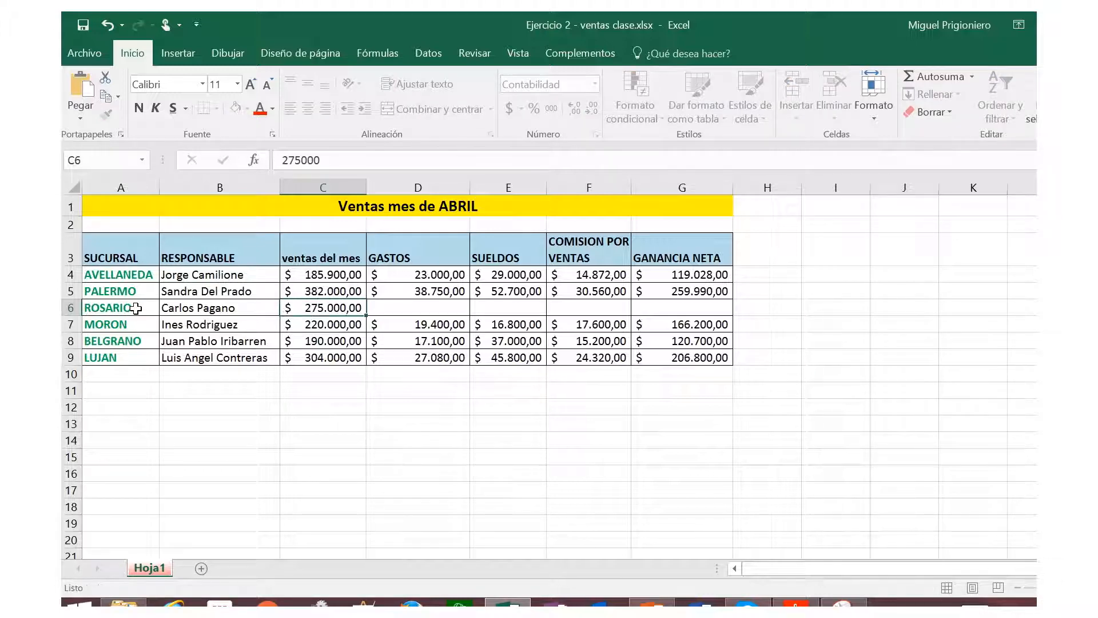
pyautogui.press('Up')
pyautogui.press('Left')
pyautogui.press('Left')
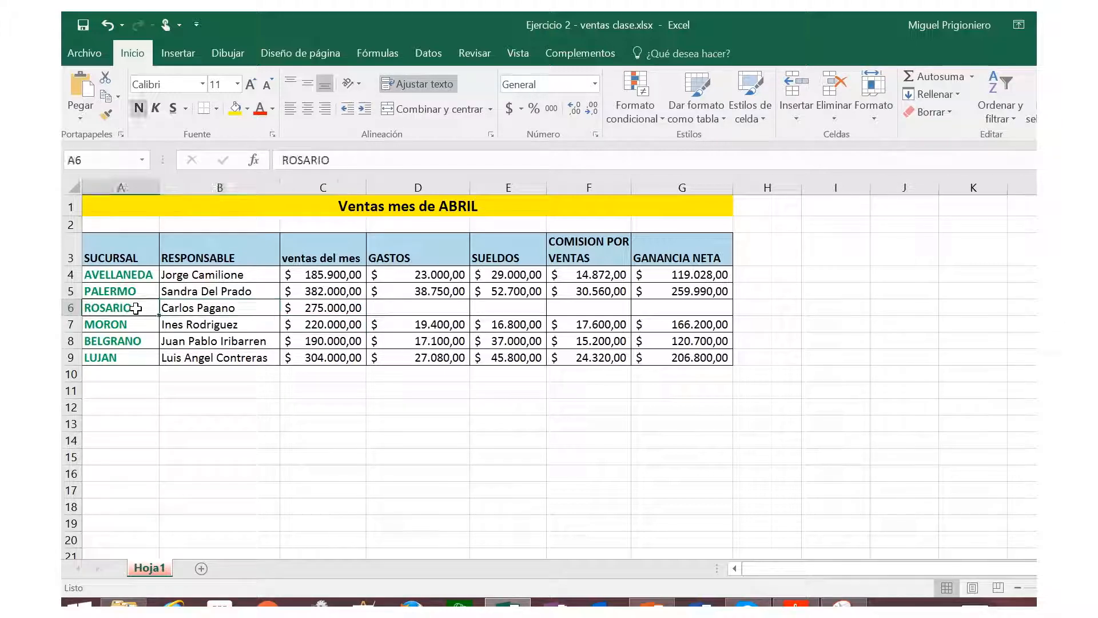
# - Enter 24000 as expenses in D6 and 33000 as salaries in E6 for the ROSARIO branch
pyautogui.press('Right')
pyautogui.press('Right')
pyautogui.press('Right')
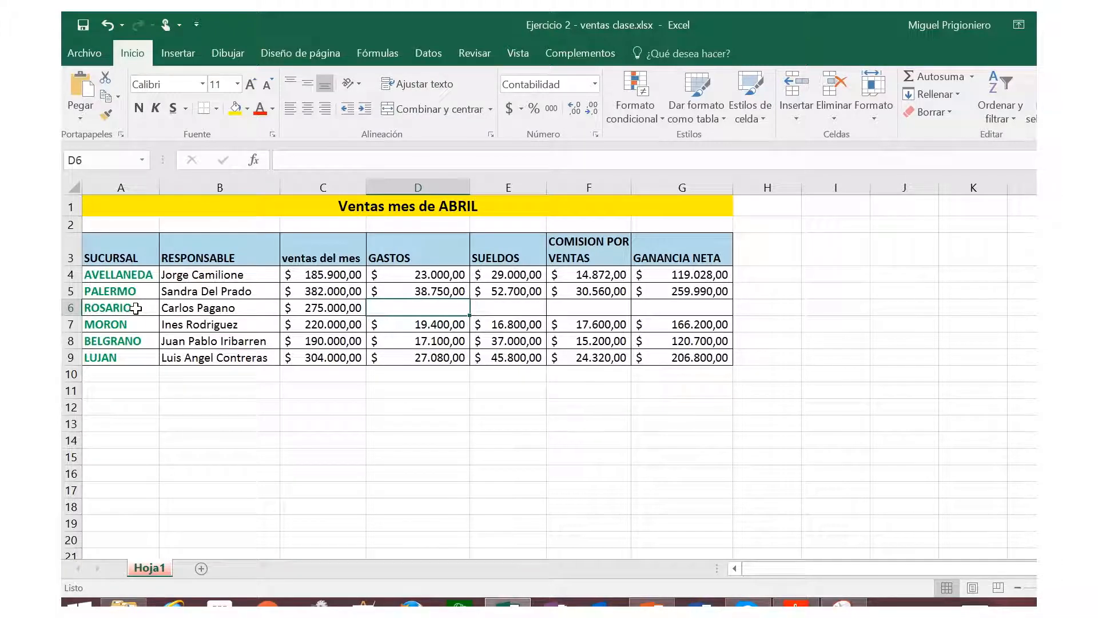
pyautogui.write('24000')
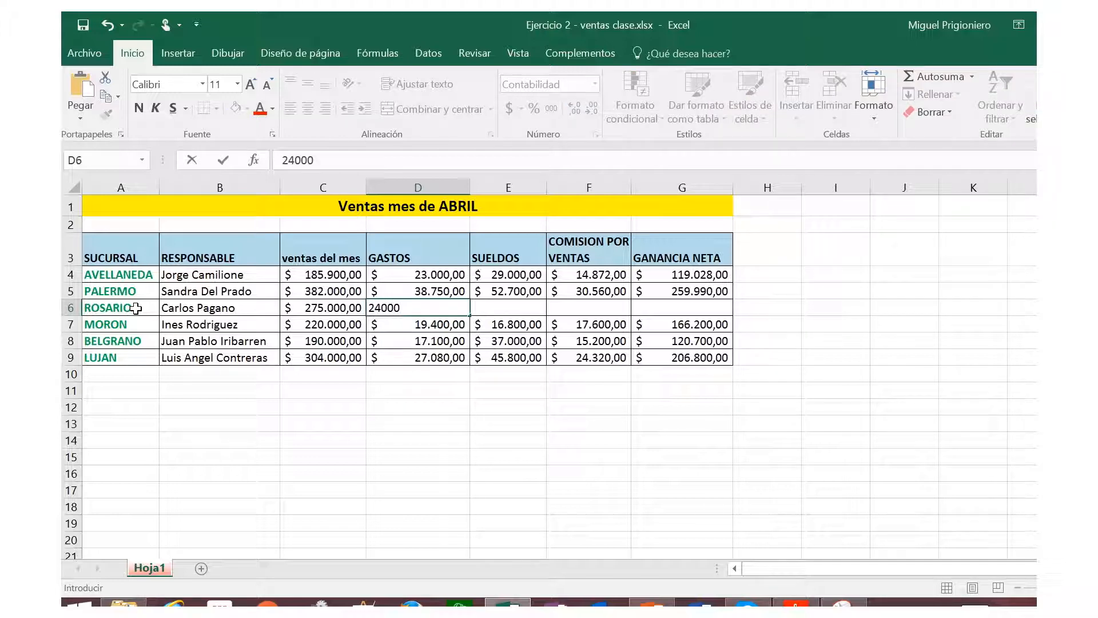
pyautogui.press('Tab')
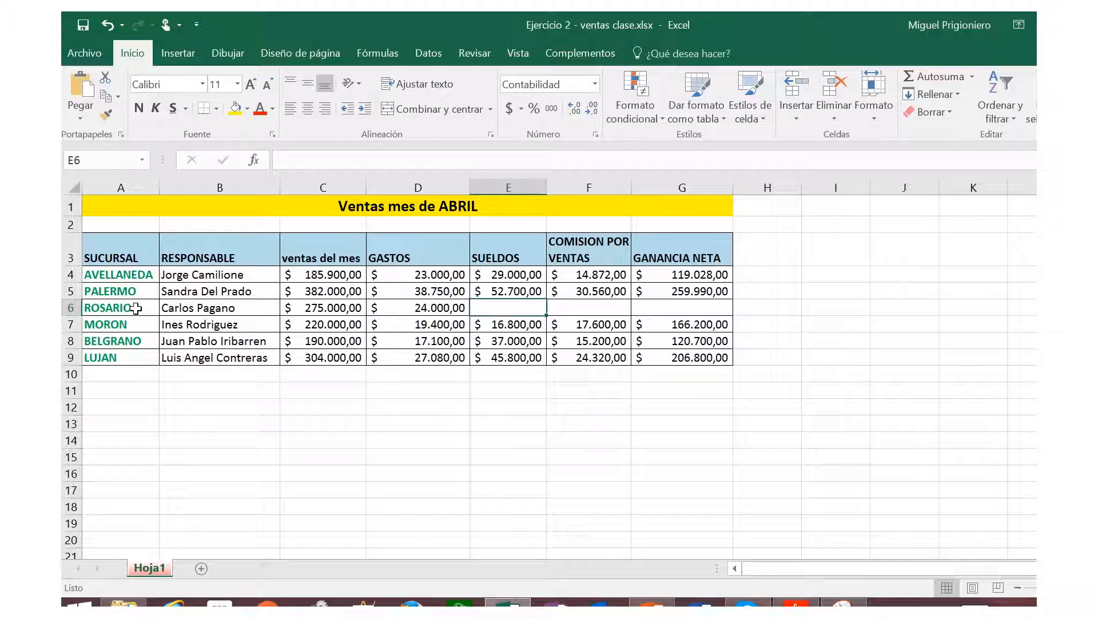
pyautogui.write('33000')
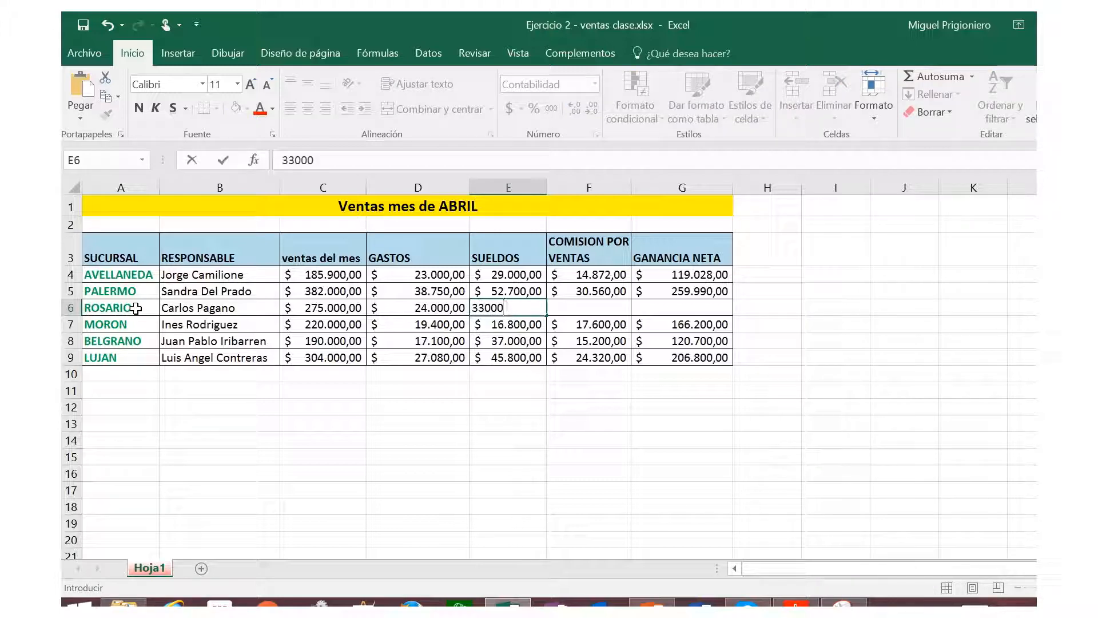
pyautogui.press('Tab')
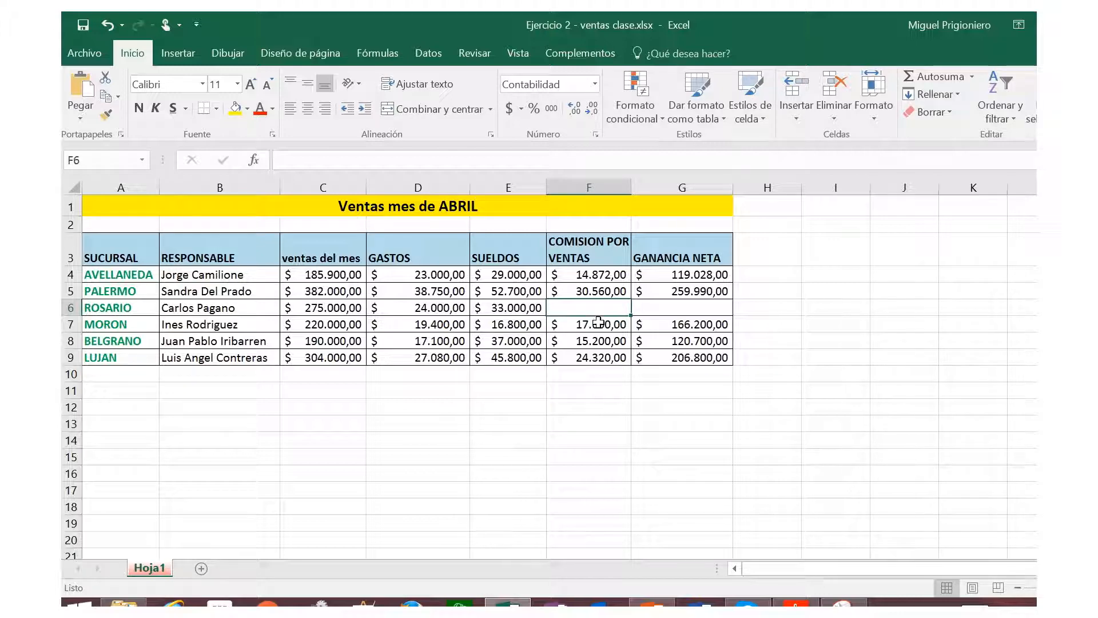
# - Fill the sales commission formula from F5 down into the ROSARIO row's cell F6
pyautogui.click(597, 292)
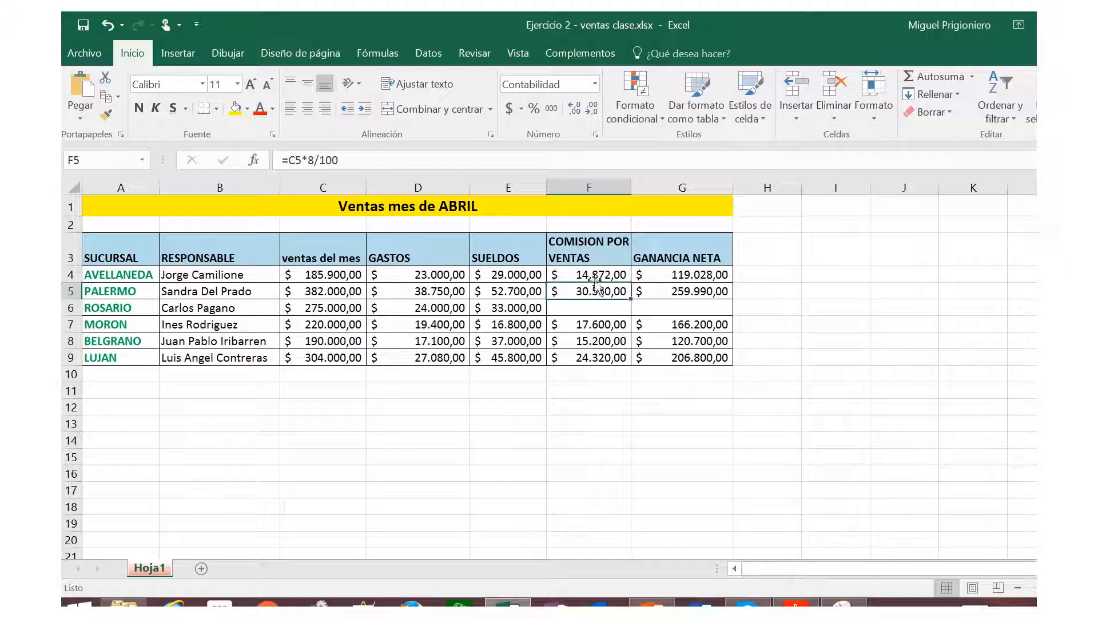
pyautogui.click(630, 308)
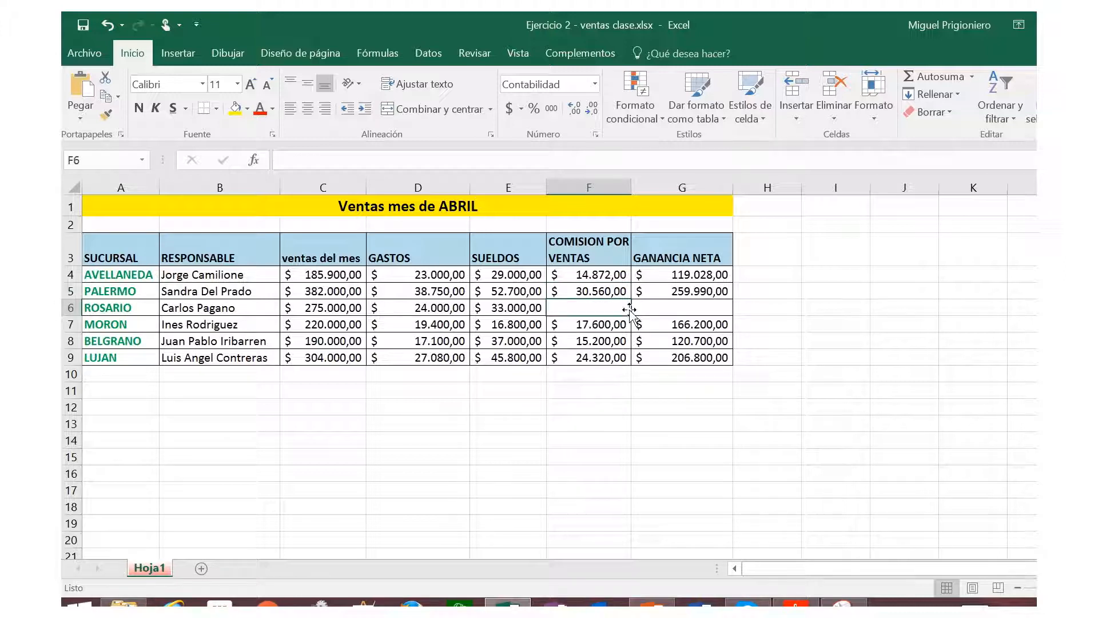
pyautogui.click(621, 292)
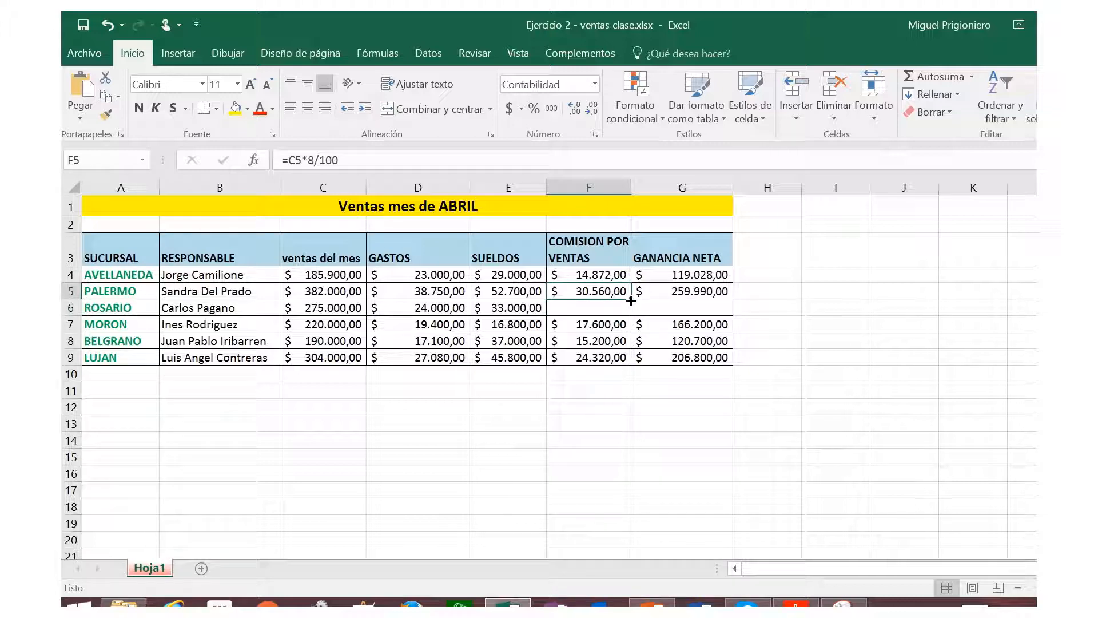
pyautogui.moveTo(632, 309); pyautogui.dragTo(631, 310)
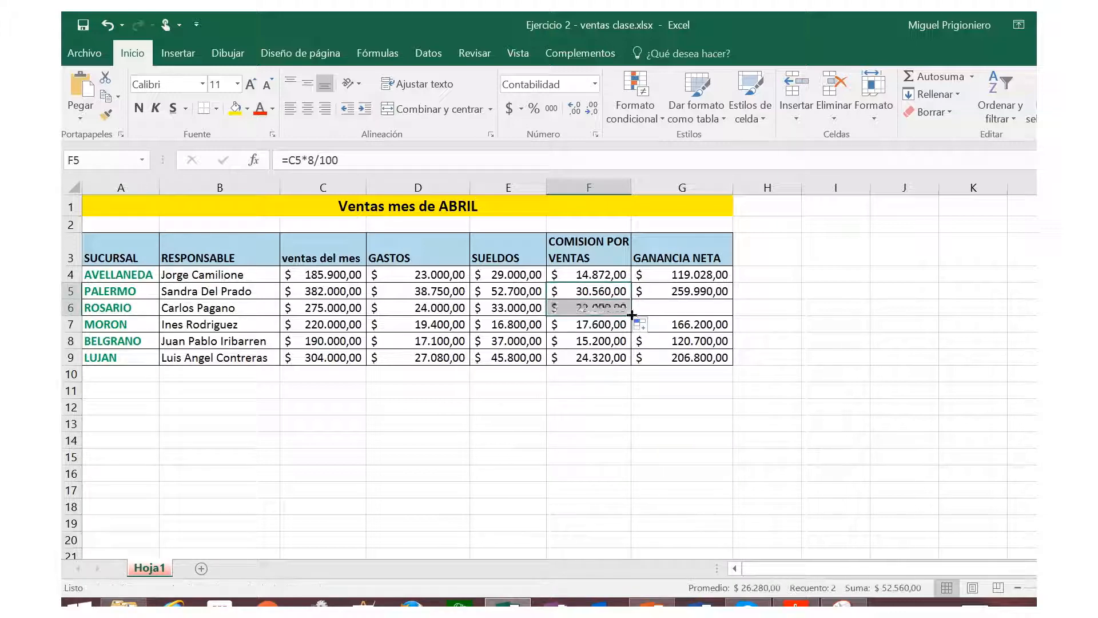
pyautogui.click(603, 309)
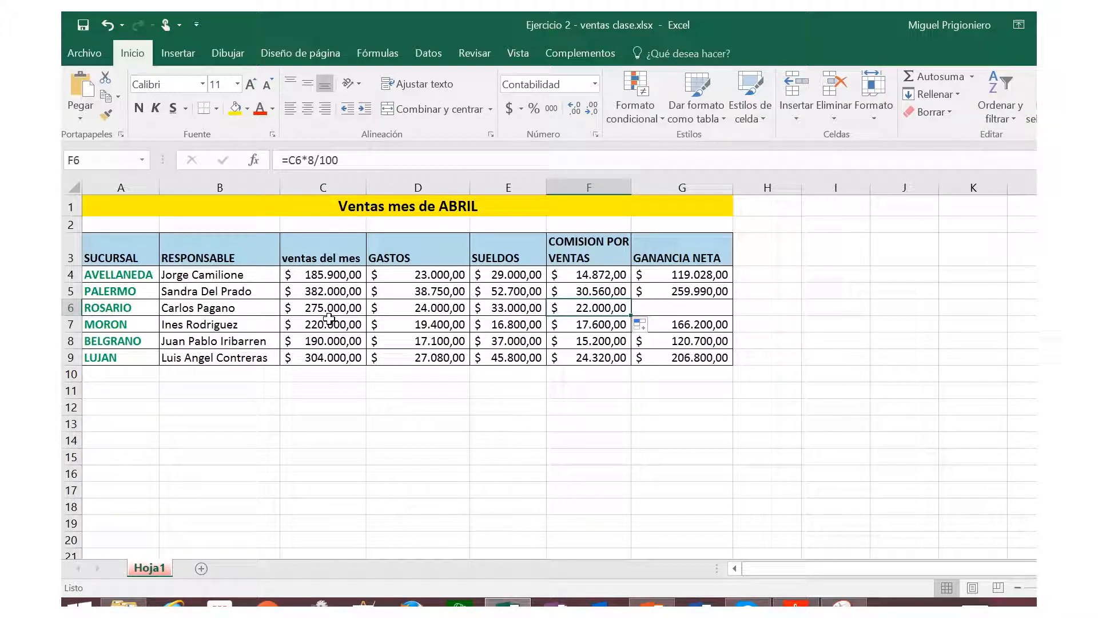
# - Fill the net profit formula from G5 down into the ROSARIO row's cell G6, without replacing any existing data
pyautogui.click(684, 310)
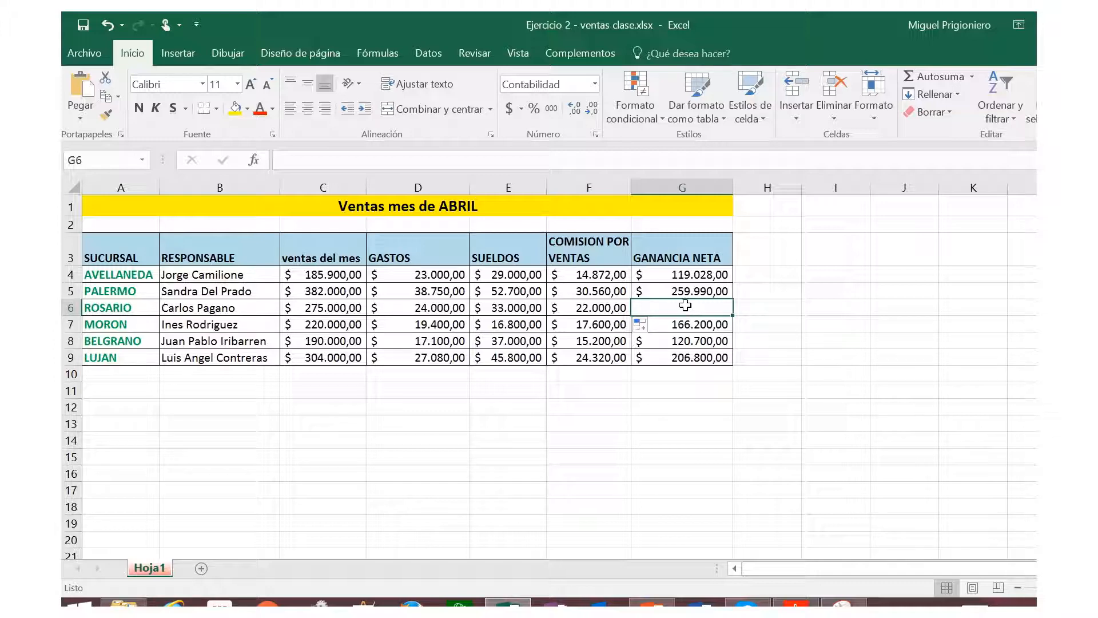
pyautogui.click(691, 291)
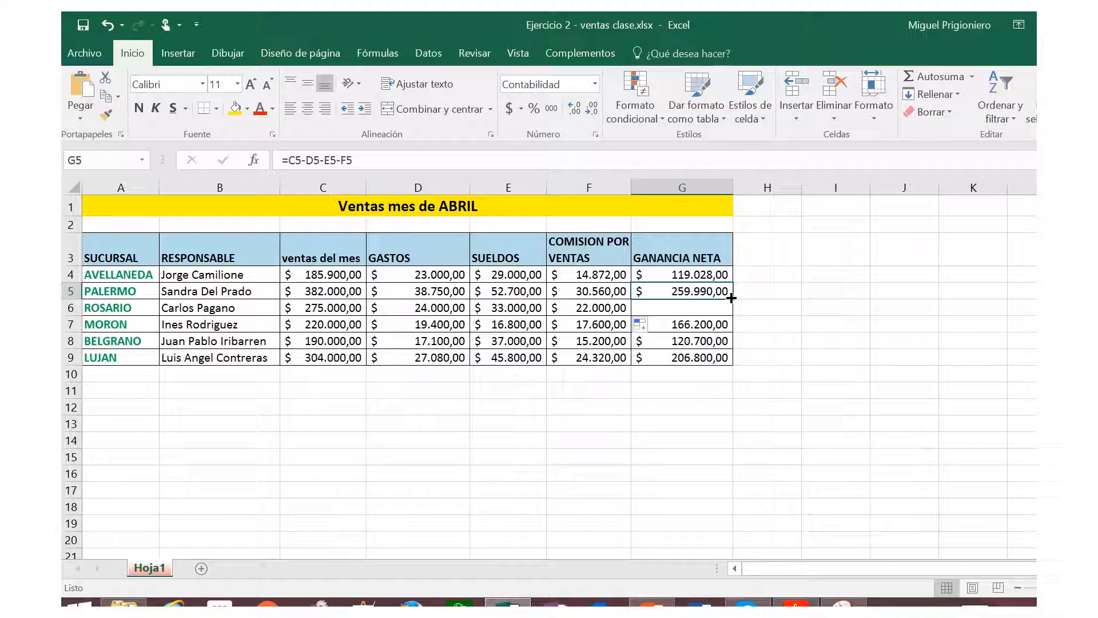
pyautogui.moveTo(731, 298); pyautogui.dragTo(729, 323)
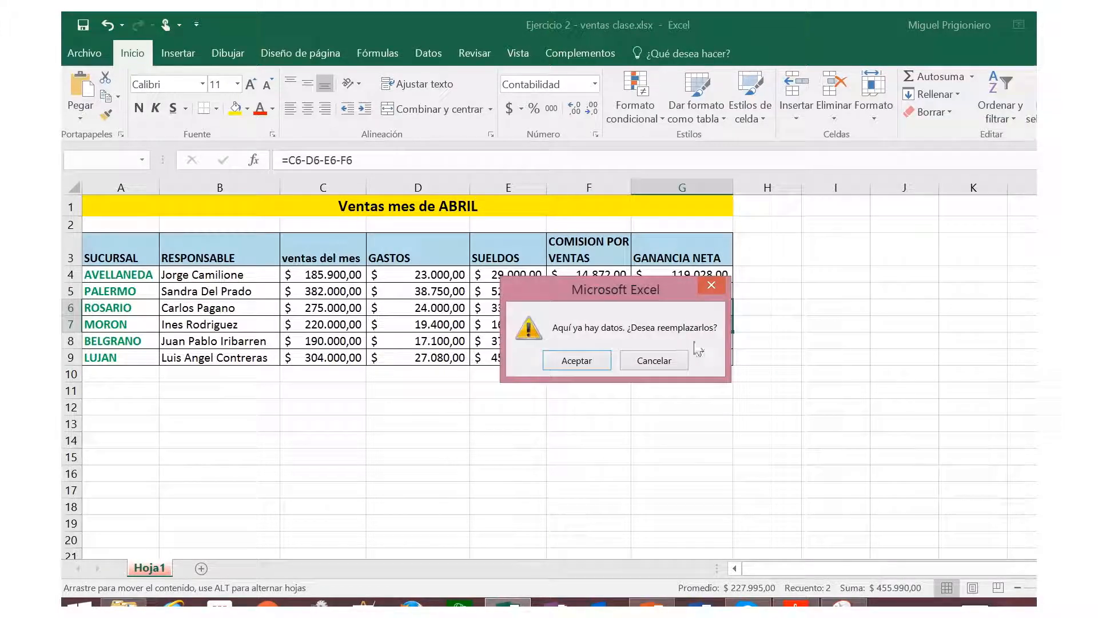
pyautogui.click(711, 285)
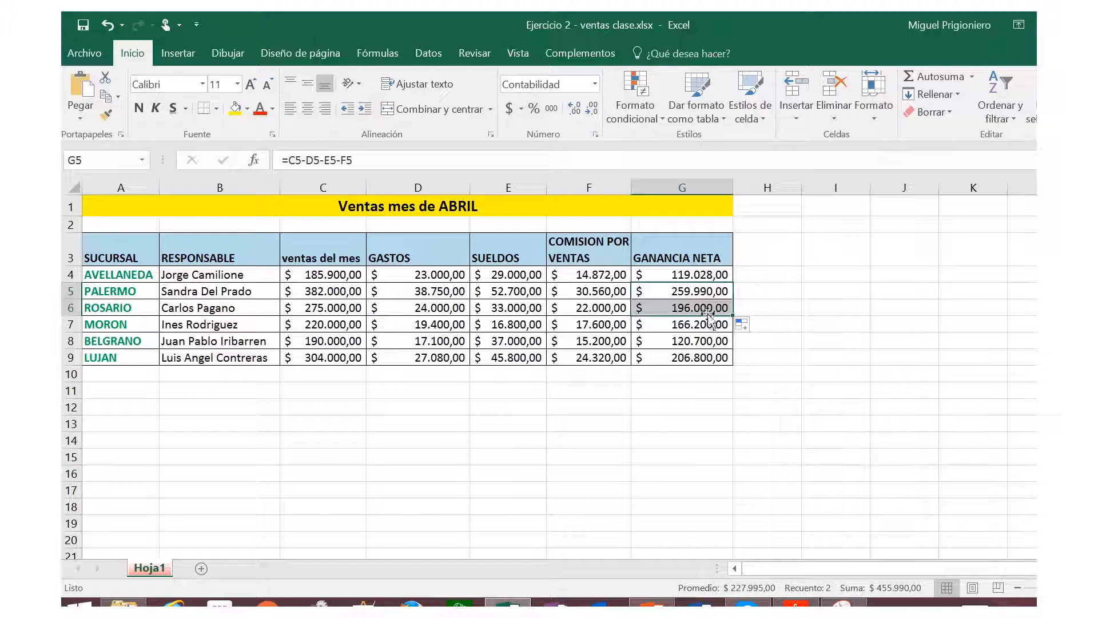
pyautogui.click(709, 312)
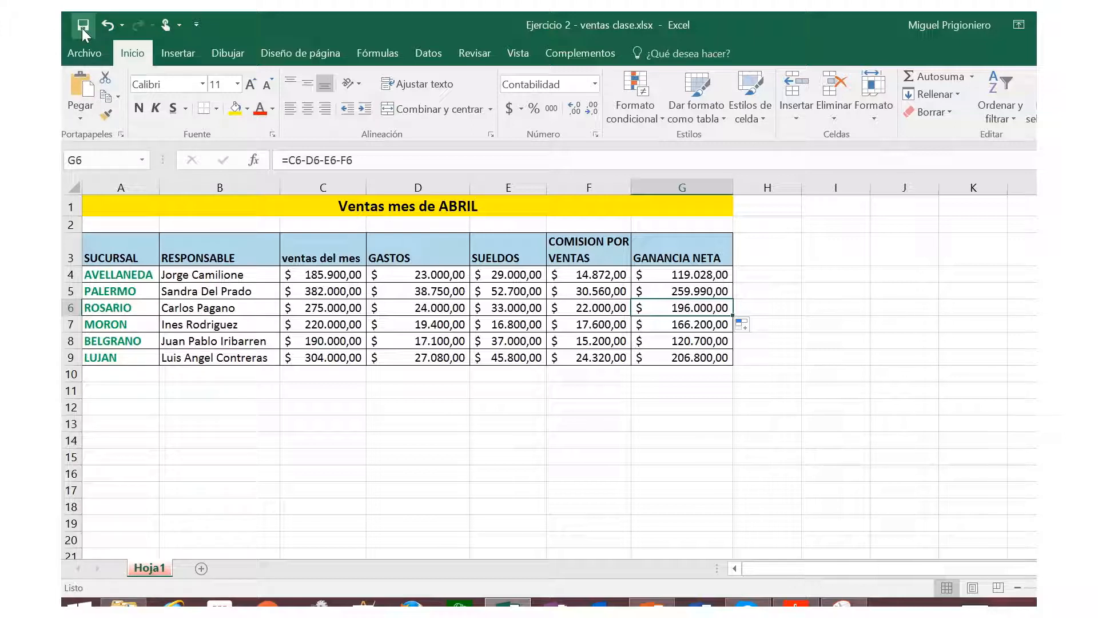
# - Insert an empty column before the "ventas del mes" column
pyautogui.moveTo(651, 15)
pyautogui.click(313, 187)
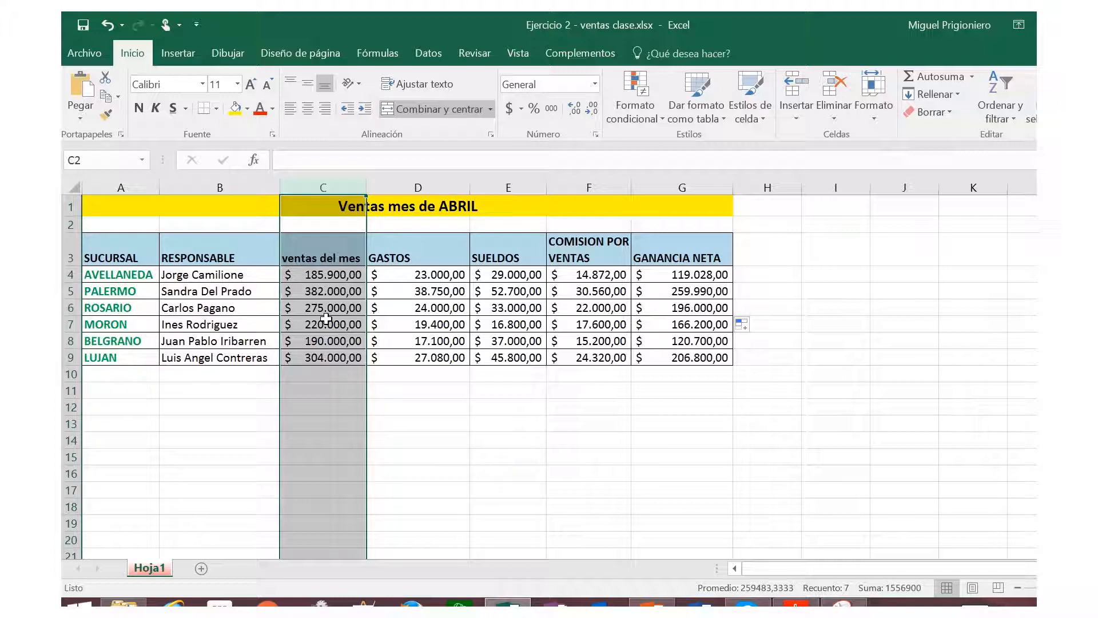
pyautogui.rightClick(320, 183)
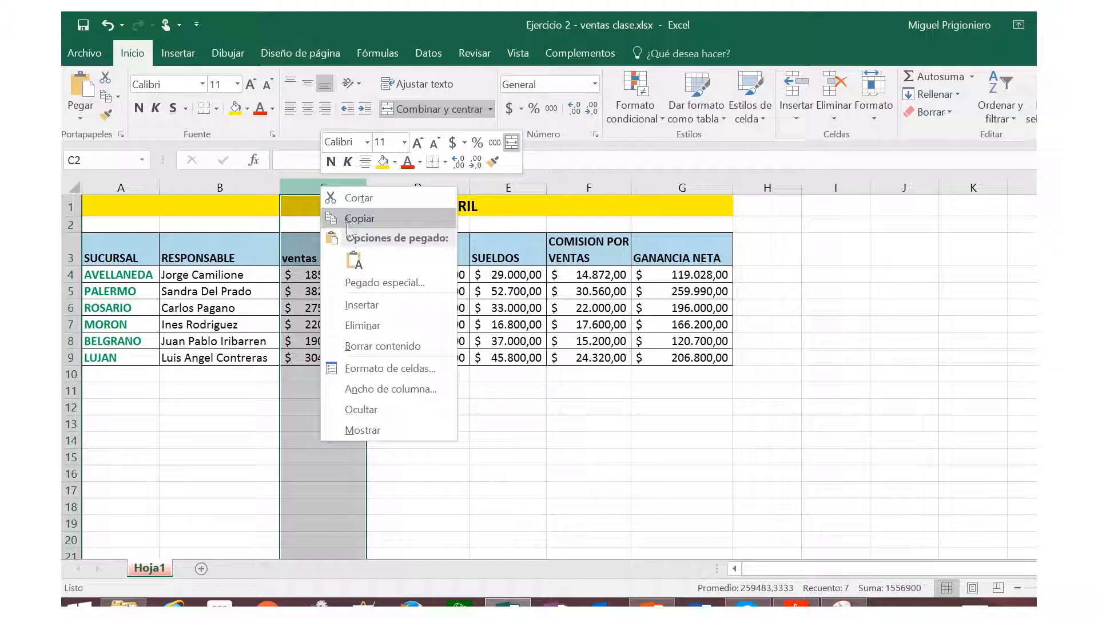
pyautogui.click(376, 304)
pyautogui.click(369, 307)
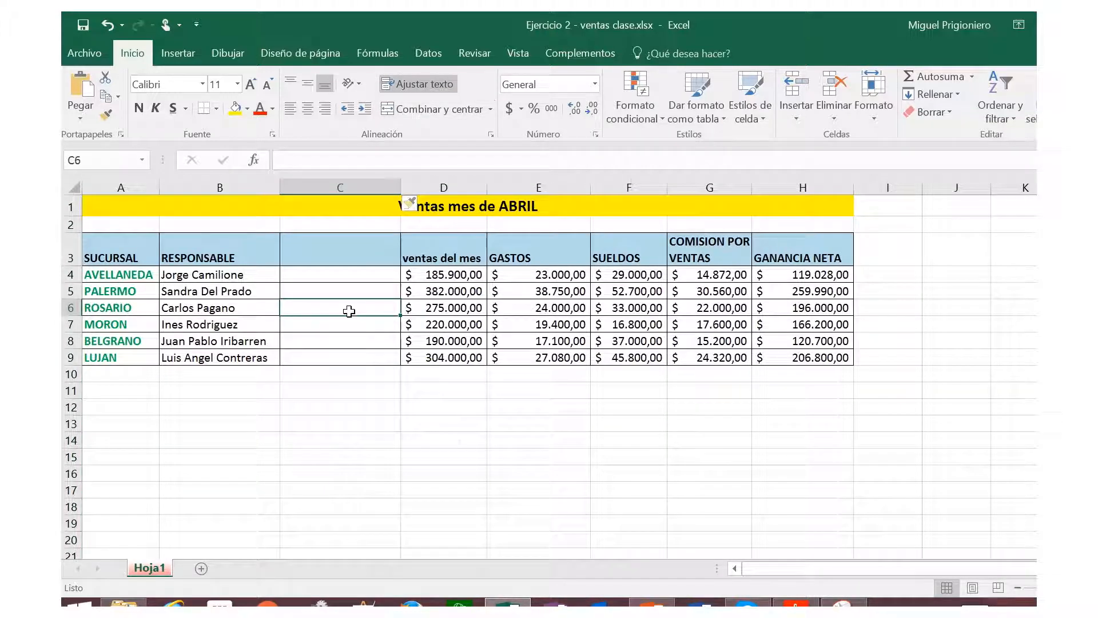
# - Enter "Fecha de Apertura" as the new column's header in C3
pyautogui.click(319, 255)
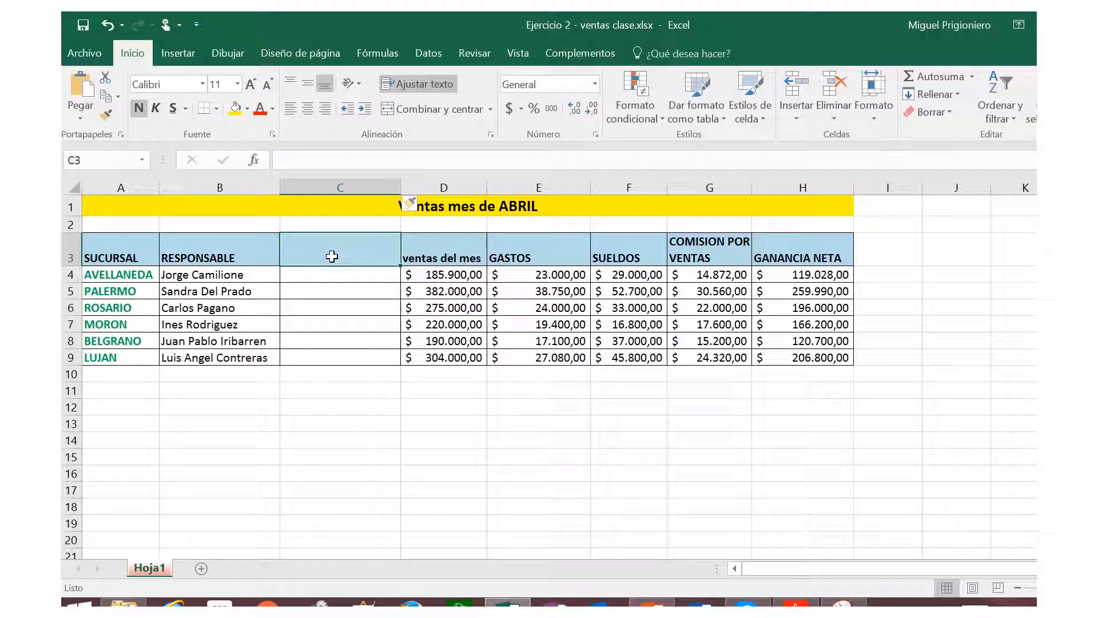
pyautogui.write('F')
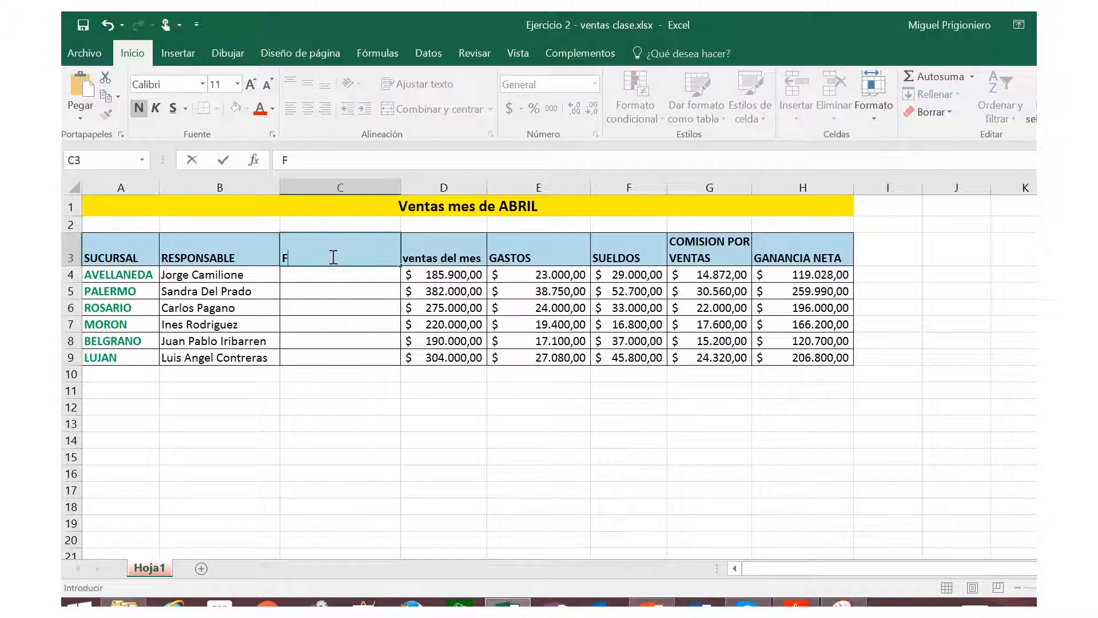
pyautogui.write('echa de Apertura')
pyautogui.press('Return')
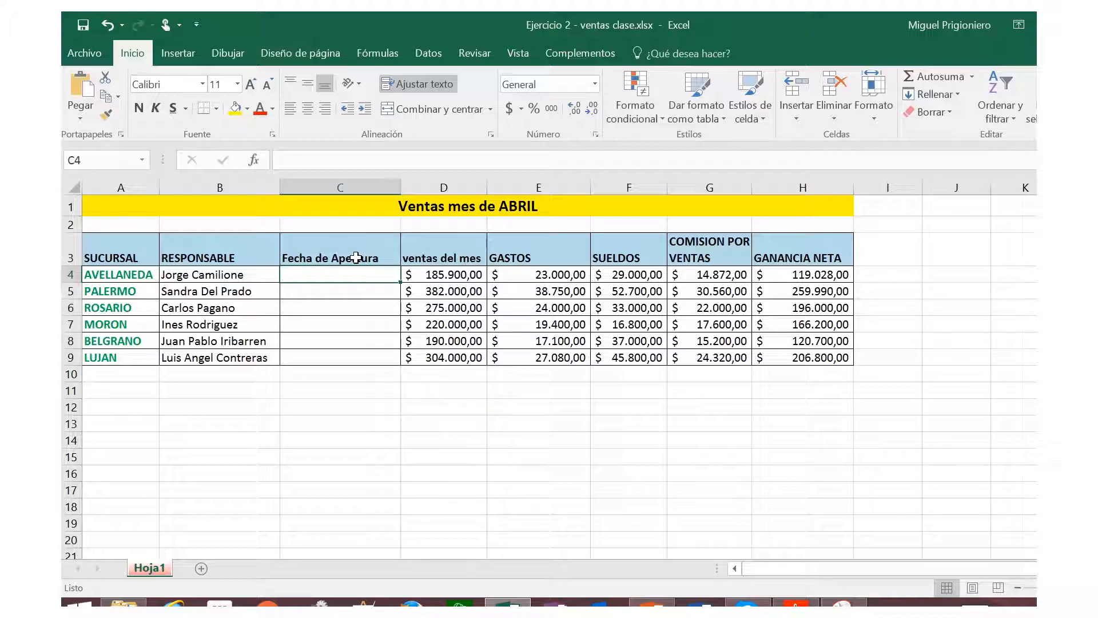
# - Enter 27/08/2013 as the AVELLANEDA branch's opening date in C4
pyautogui.write('27/')
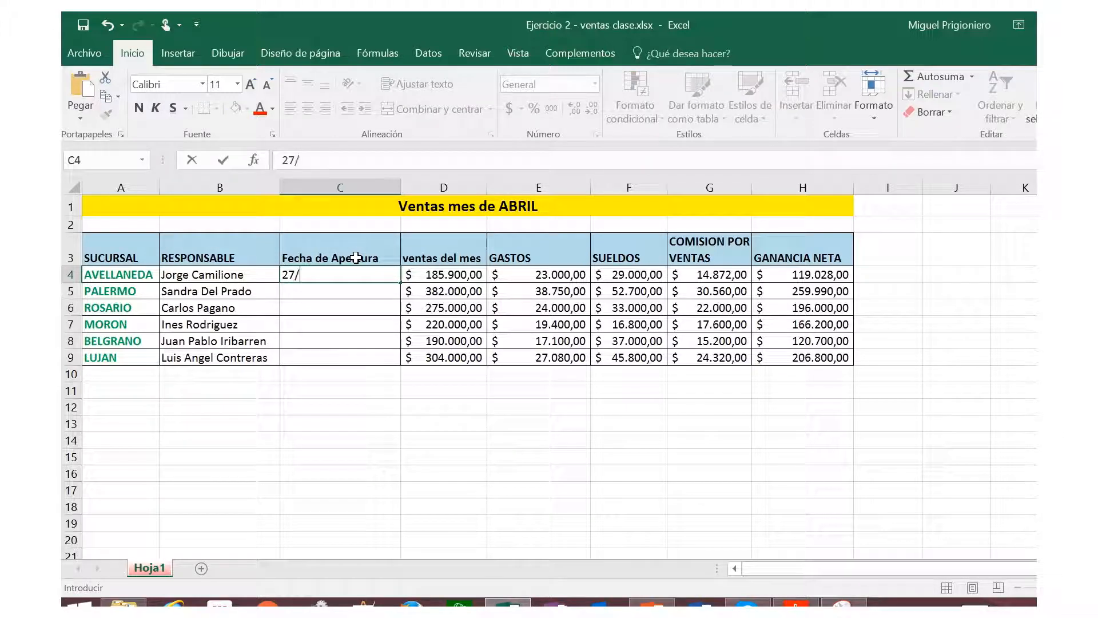
pyautogui.write('08/2013')
pyautogui.press('Return')
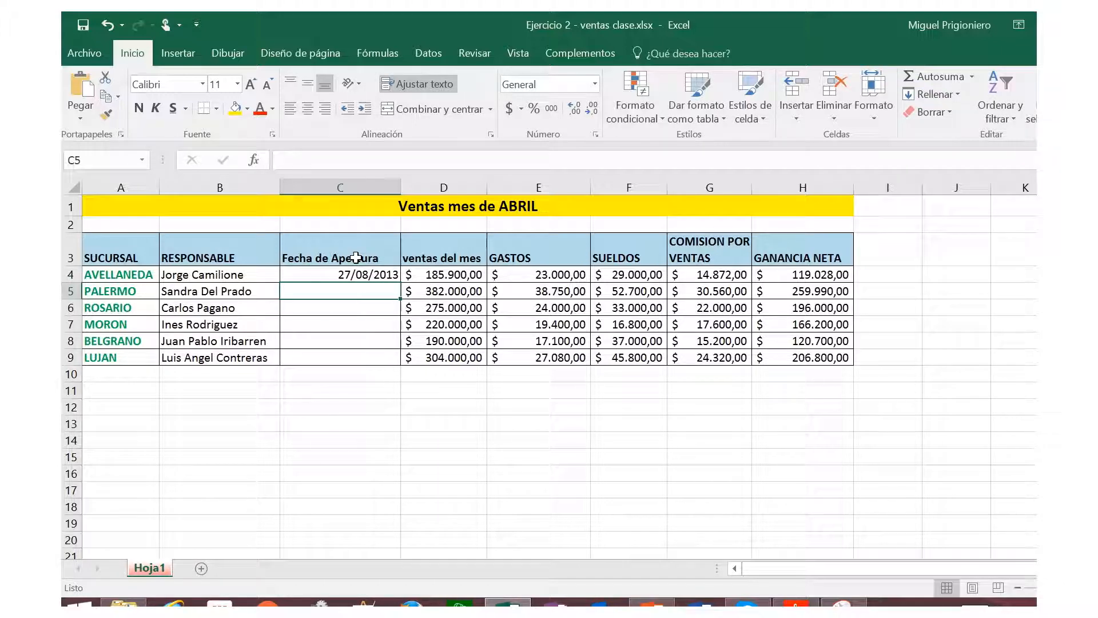
# - Enter the opening dates 19/05/2010 for PALERMO in C5 and 29/01/2016 for ROSARIO in C6
pyautogui.write('19/')
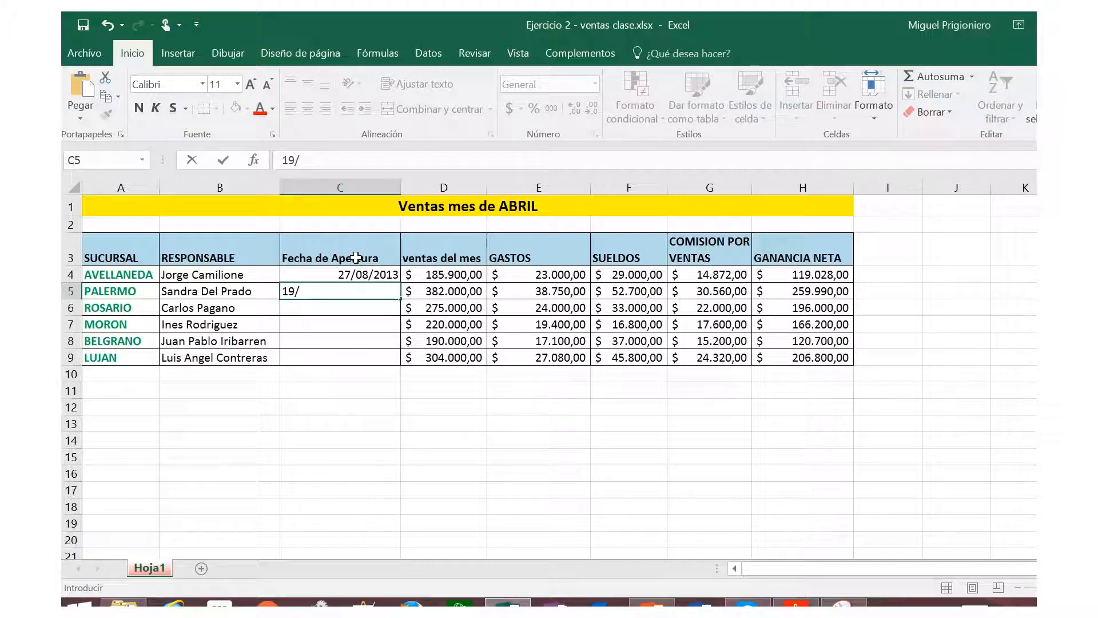
pyautogui.write('05/2010')
pyautogui.press('Return')
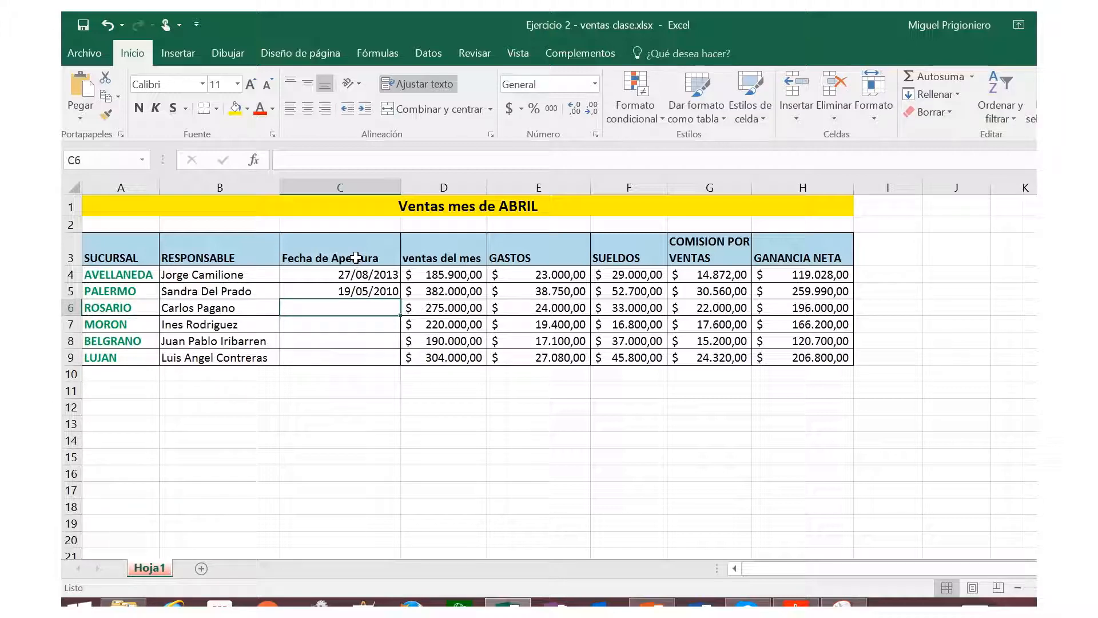
pyautogui.write('29')
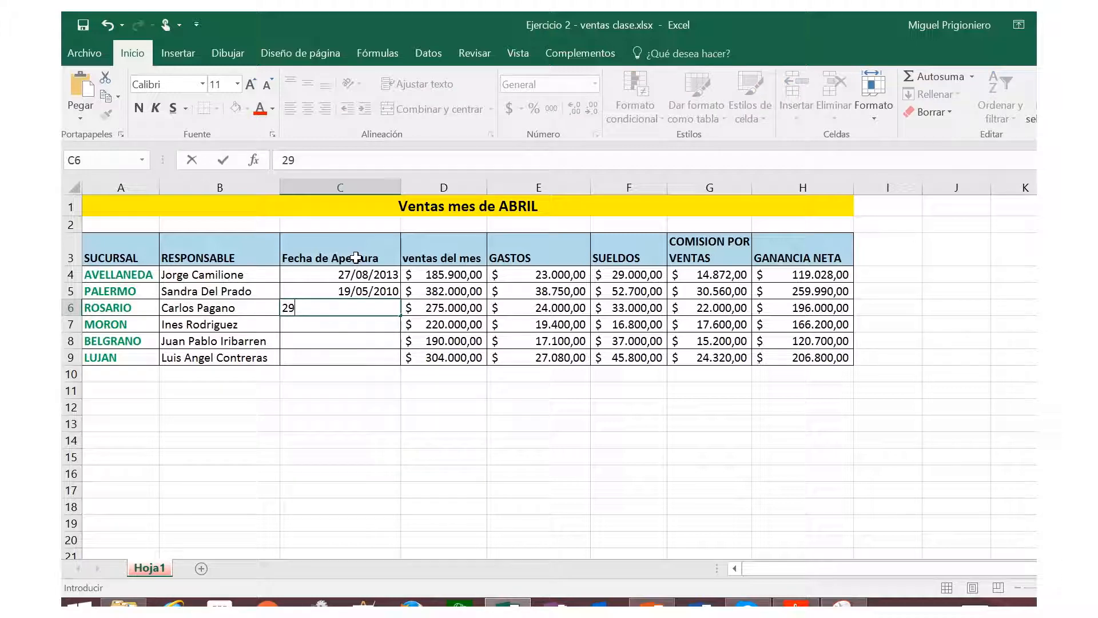
pyautogui.write('/01/2016')
pyautogui.press('Return')
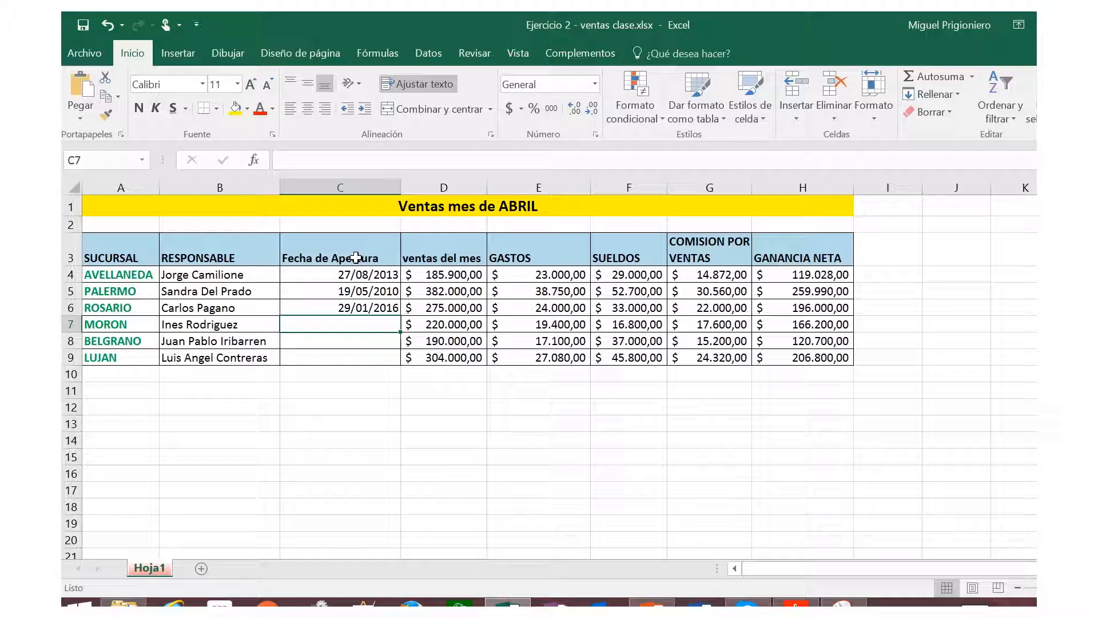
# - Enter the opening dates 20/11/2015 for MORON in C7 and 04/01/2013 for BELGRANO in C8
pyautogui.write('20/11')
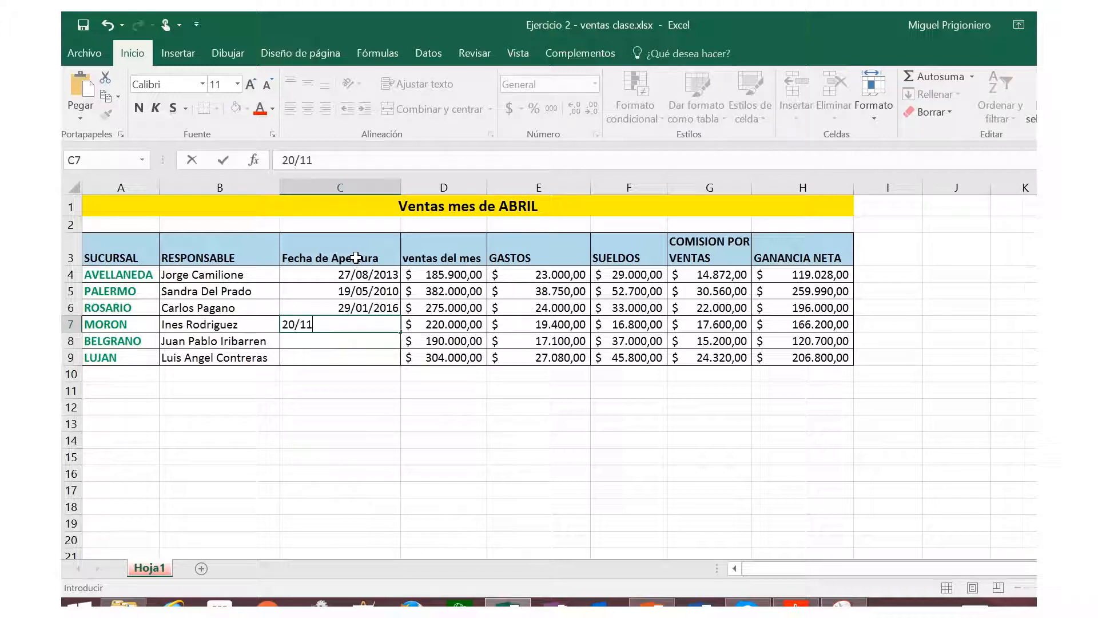
pyautogui.write('/2015')
pyautogui.press('Return')
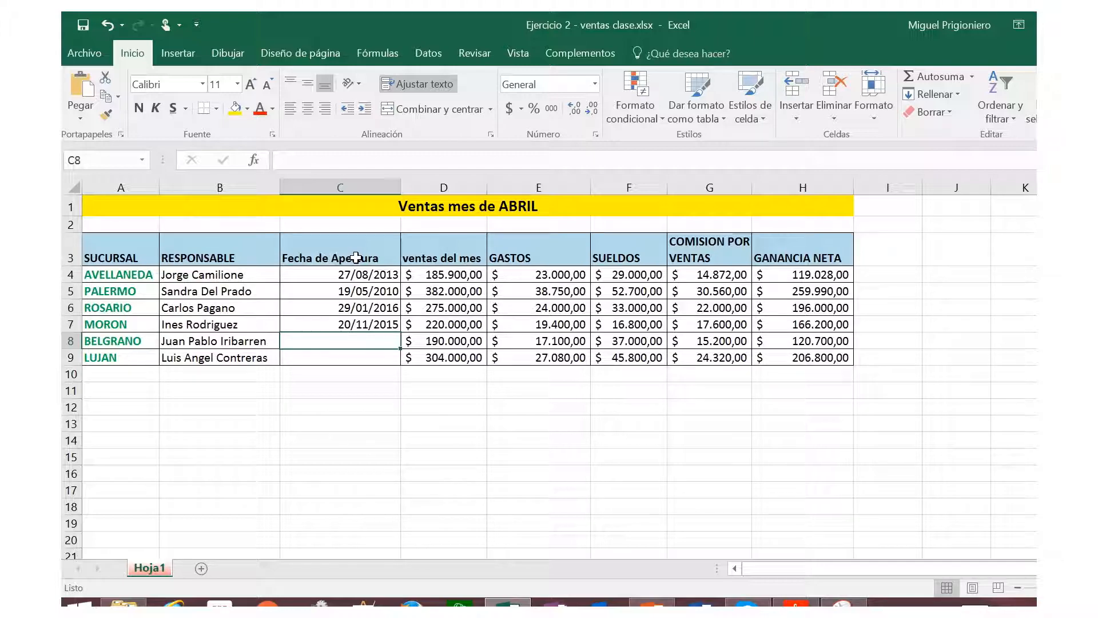
pyautogui.write('0')
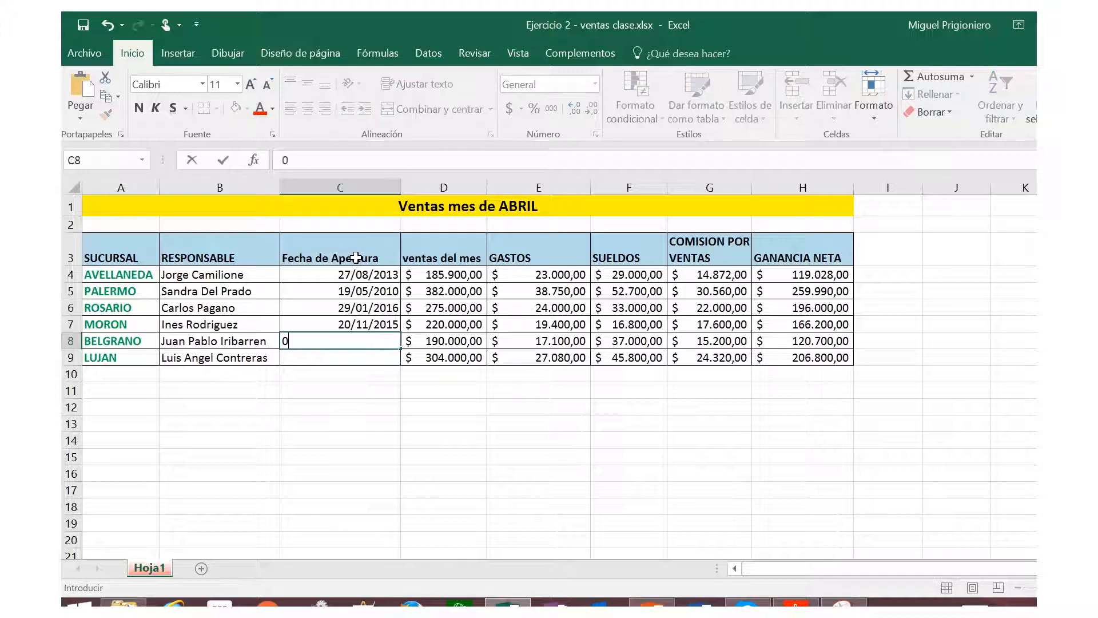
pyautogui.write('4/')
pyautogui.write('01/201')
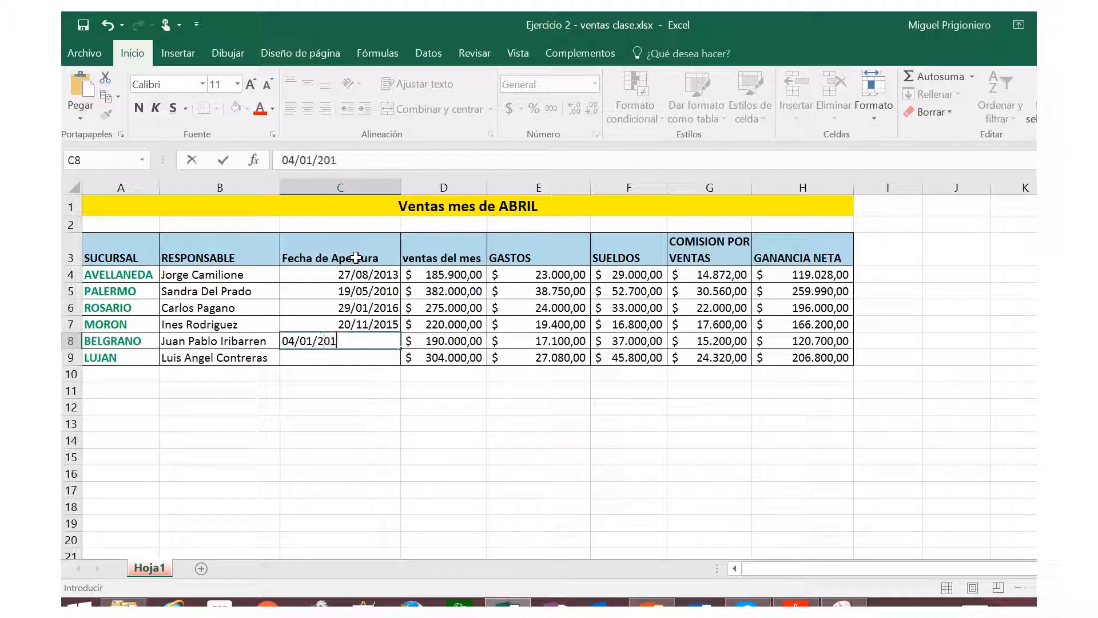
pyautogui.write('3')
pyautogui.press('Return')
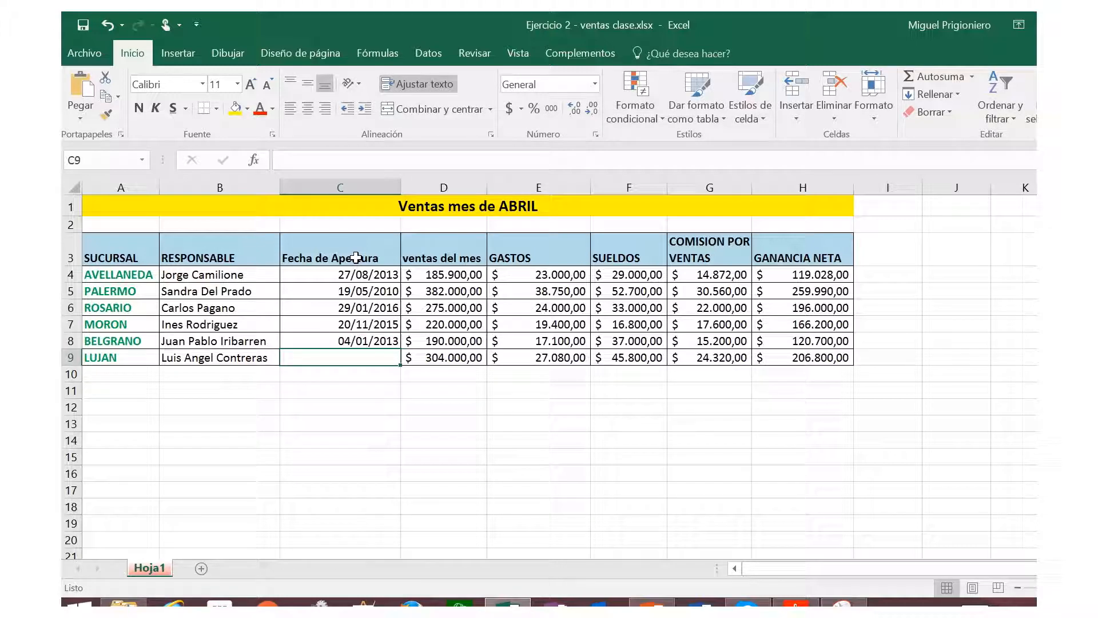
# - Enter 02/07/2015 as the LUJAN branch's opening date in C9
pyautogui.write('0')
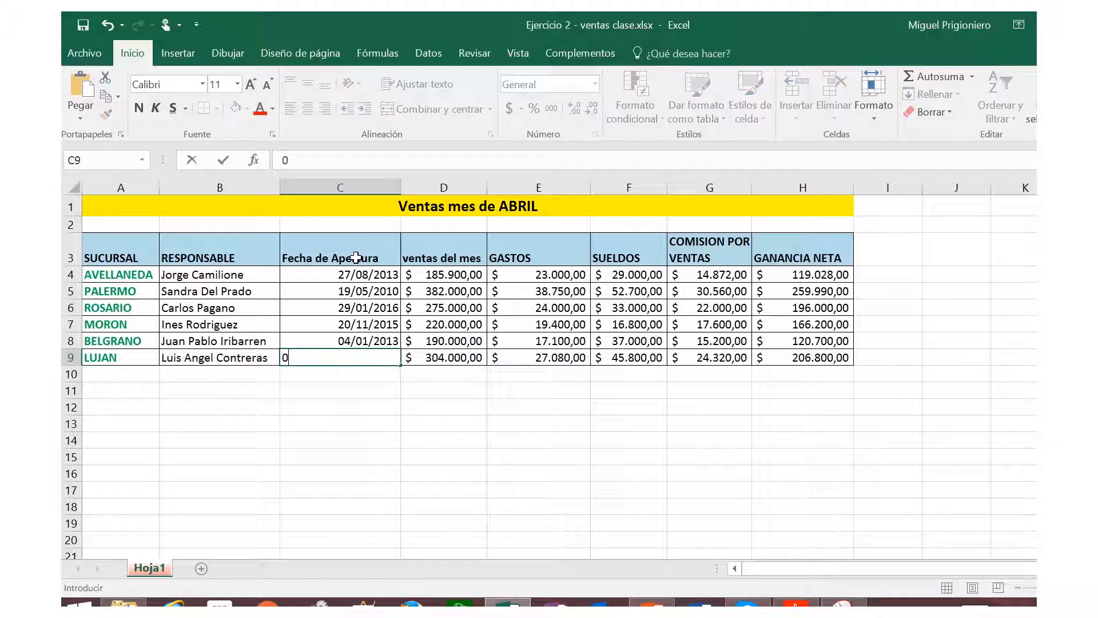
pyautogui.write('2/07')
pyautogui.write('2017')
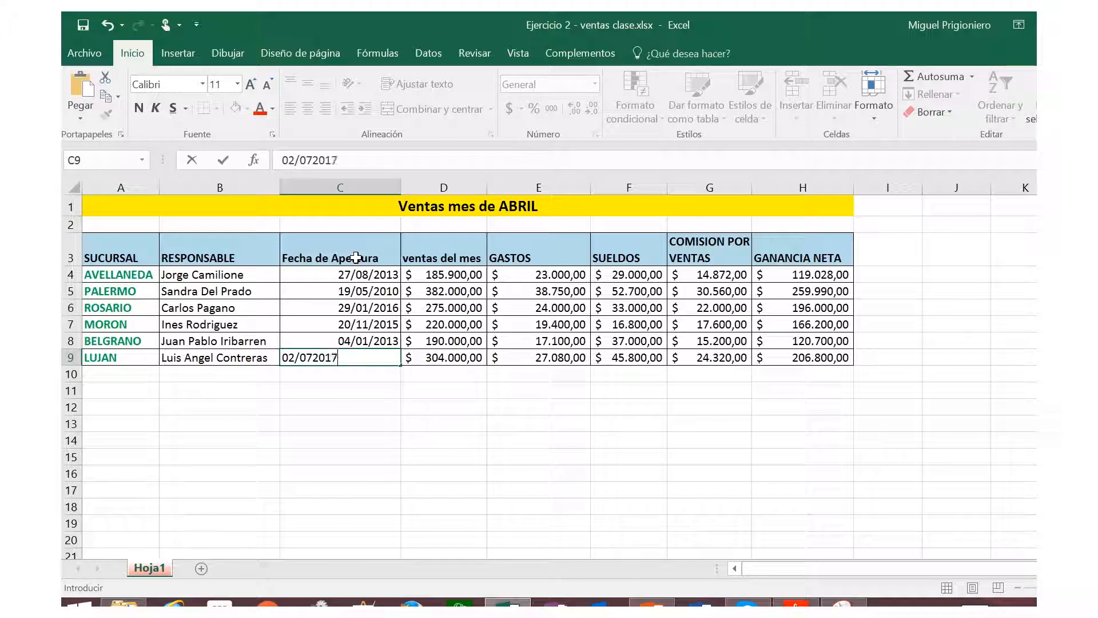
pyautogui.press('BackSpace')
pyautogui.write('5')
pyautogui.press('Return')
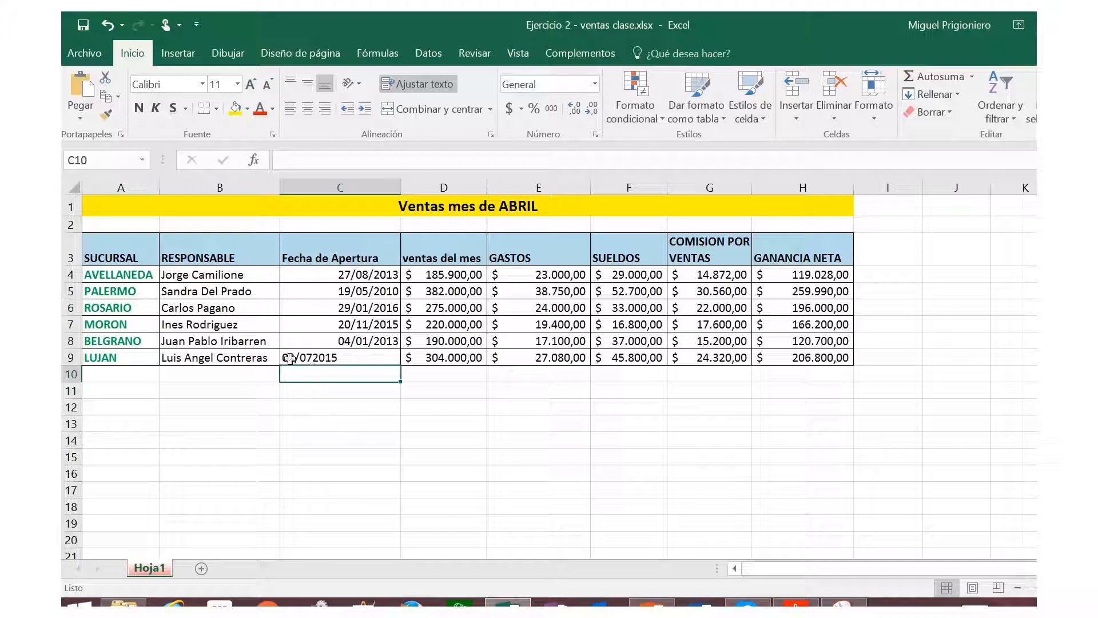
pyautogui.click(328, 358)
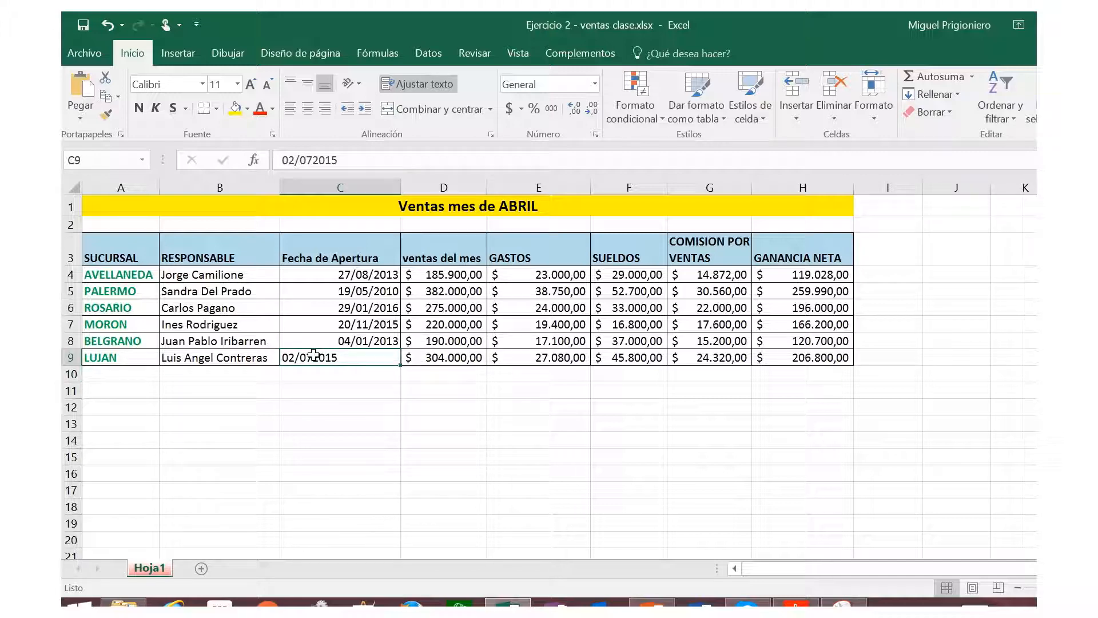
pyautogui.doubleClick(314, 358)
pyautogui.write('/')
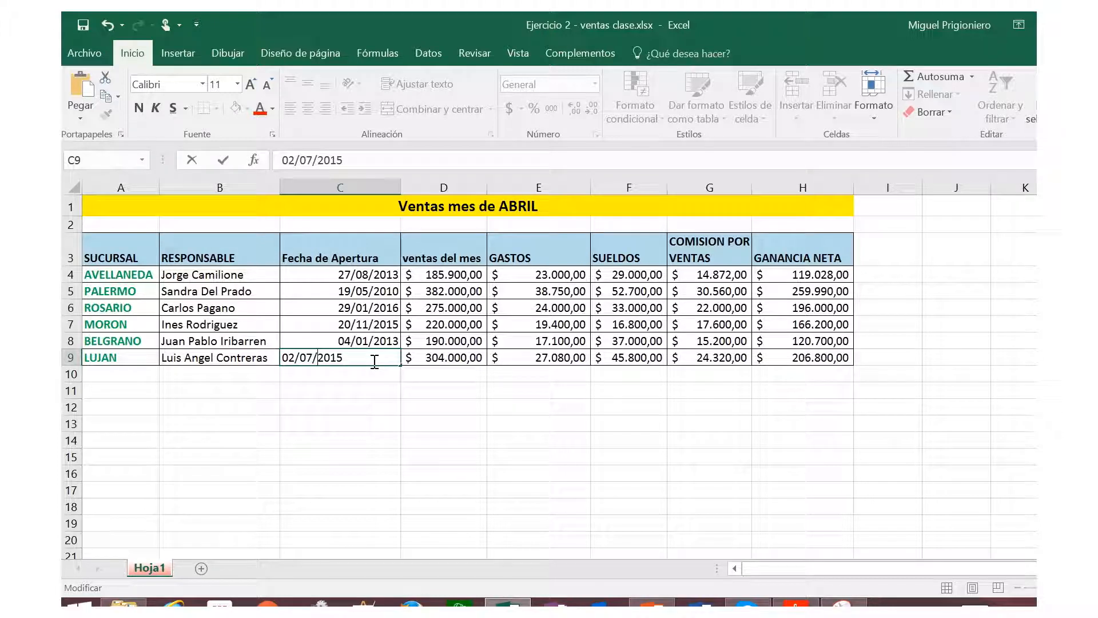
pyautogui.press('Return')
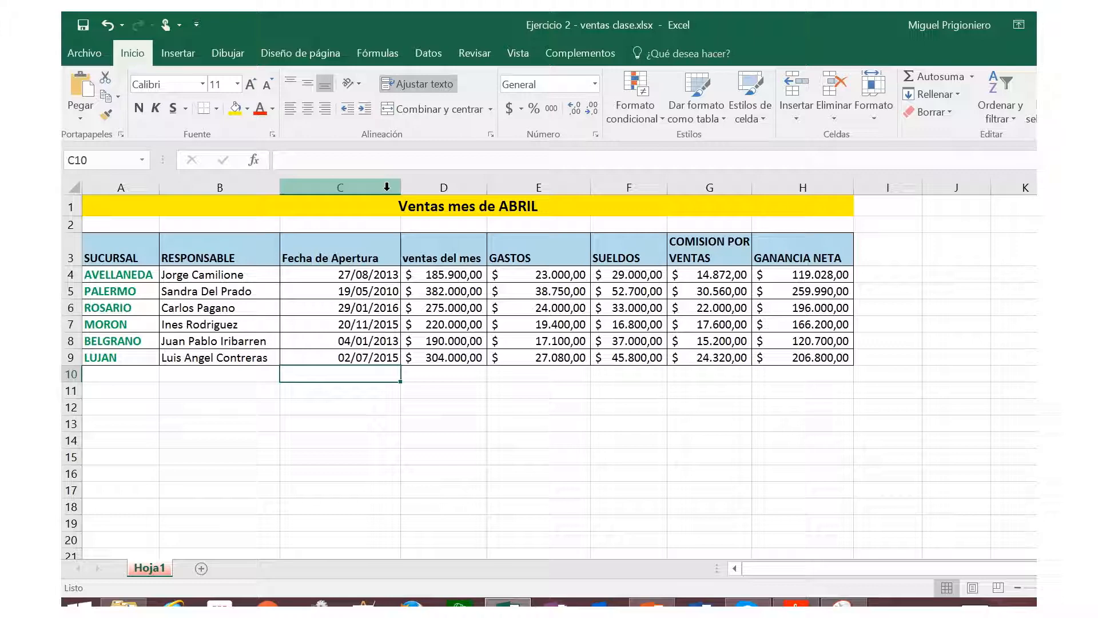
# - Narrow the "Fecha de Apertura" column to fit its dates, with the header wrapped onto two lines
pyautogui.moveTo(399, 187); pyautogui.dragTo(349, 182)
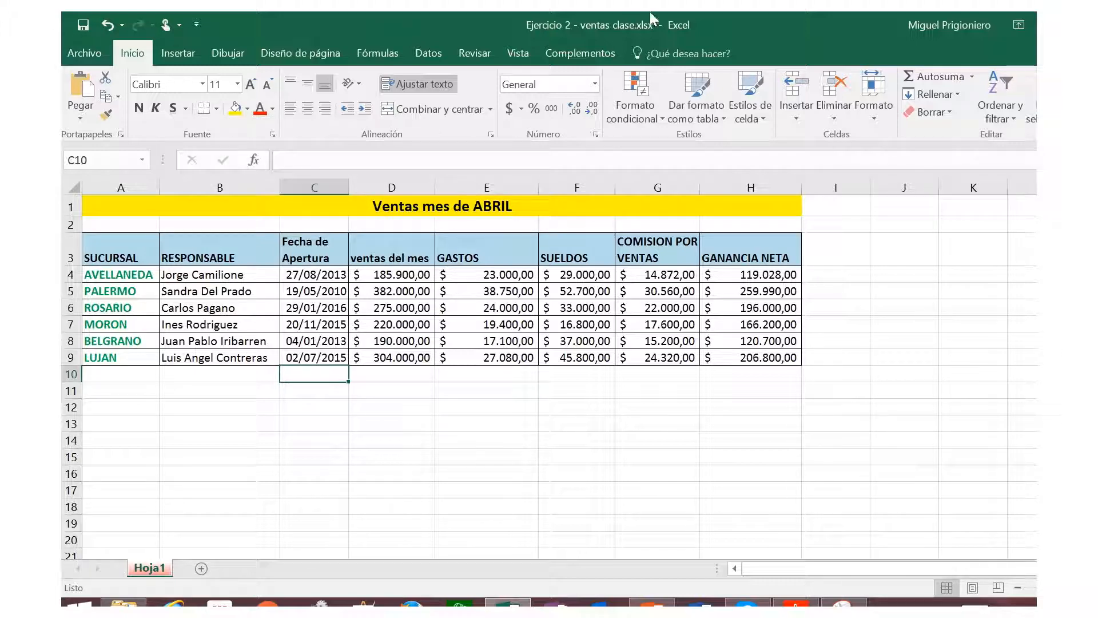
pyautogui.moveTo(652, 23)
pyautogui.click(543, 37)
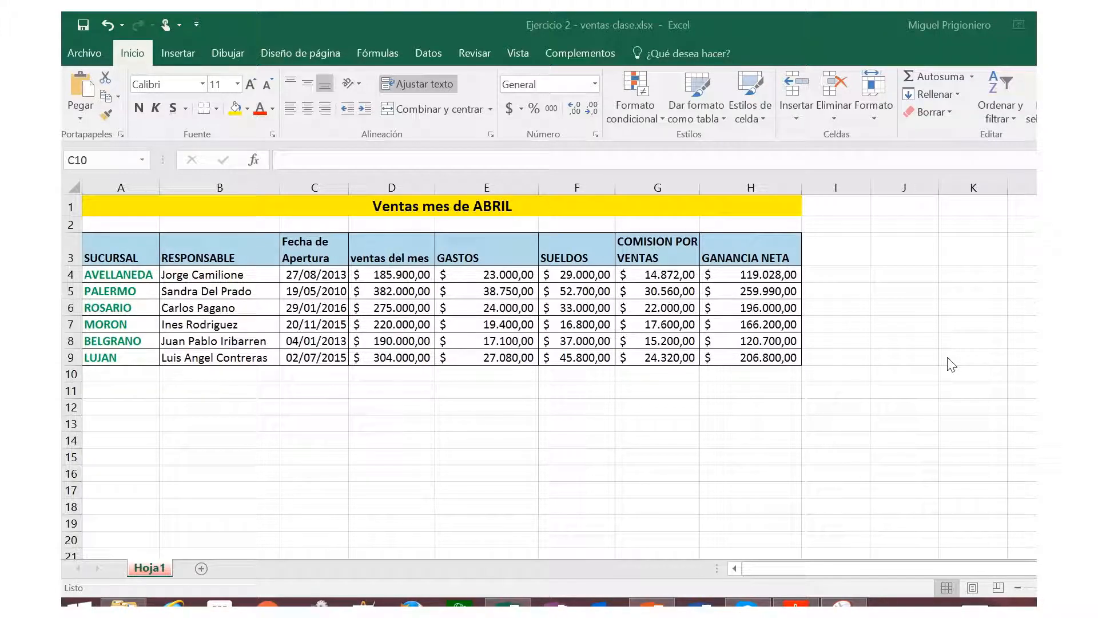
# - Check the commission formula in G4 and clear the "COMISION POR VENTAS" contents from G4 to G9
pyautogui.doubleClick(655, 276)
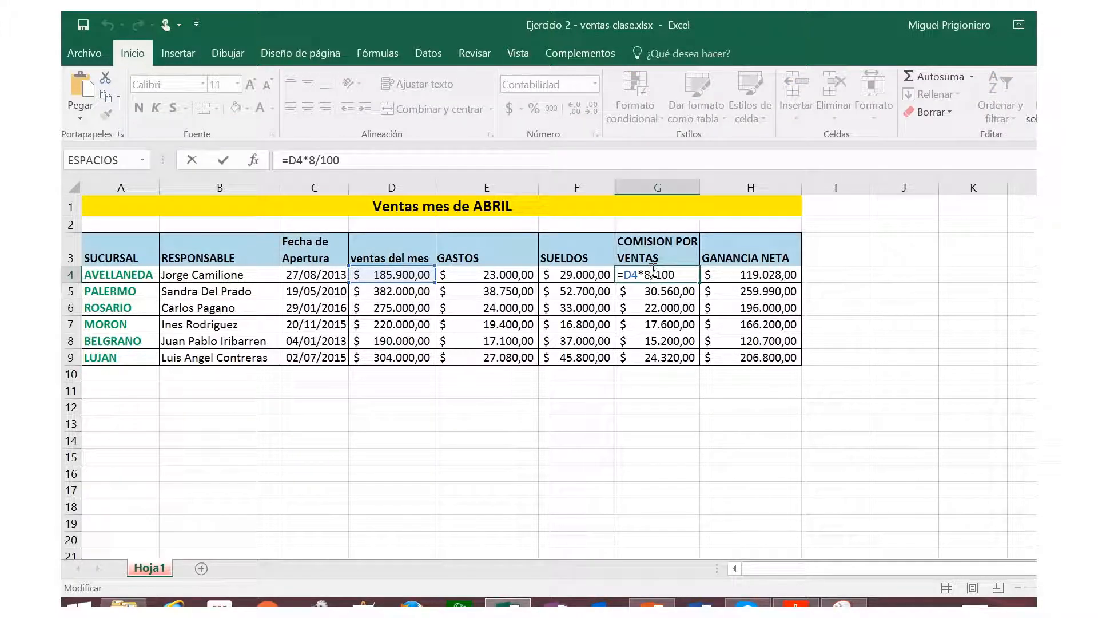
pyautogui.hotkey('ctrl', 'Return')
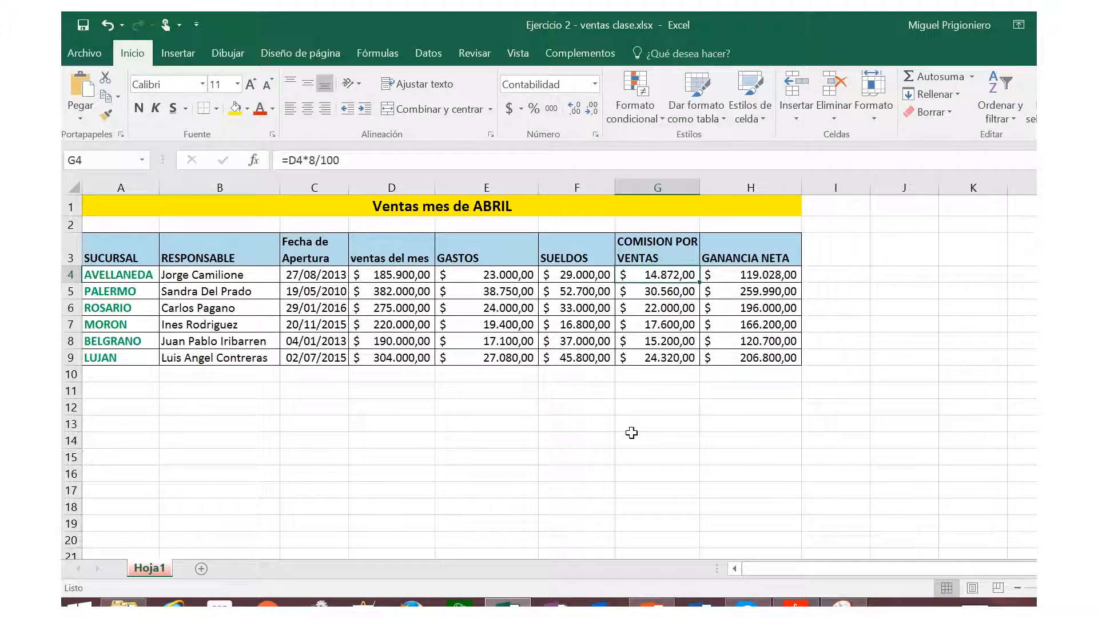
pyautogui.doubleClick(666, 275)
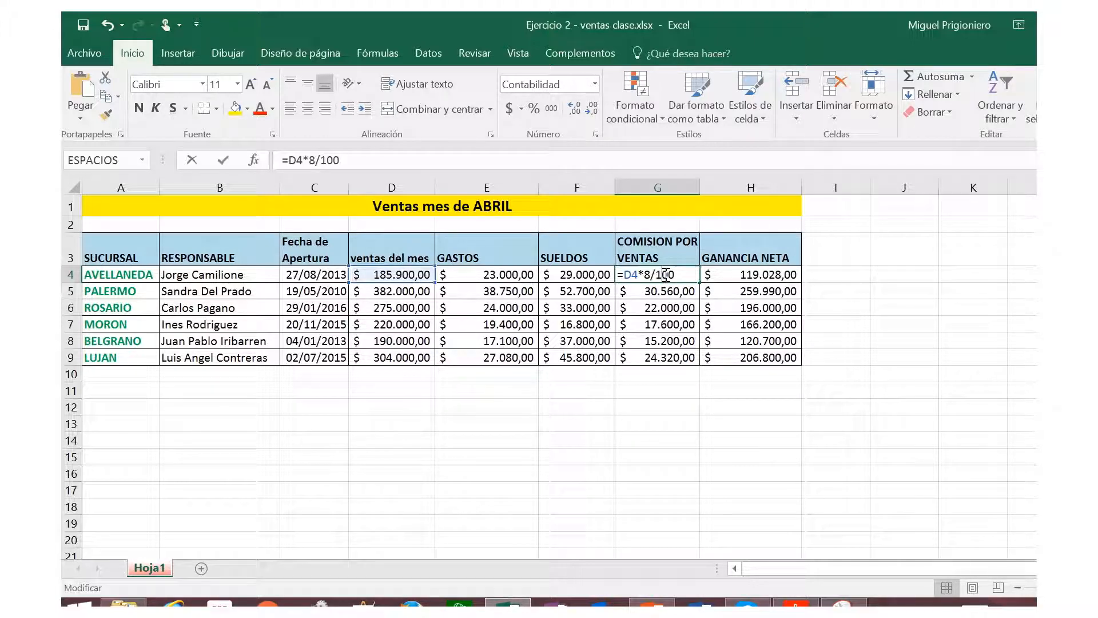
pyautogui.press('Escape')
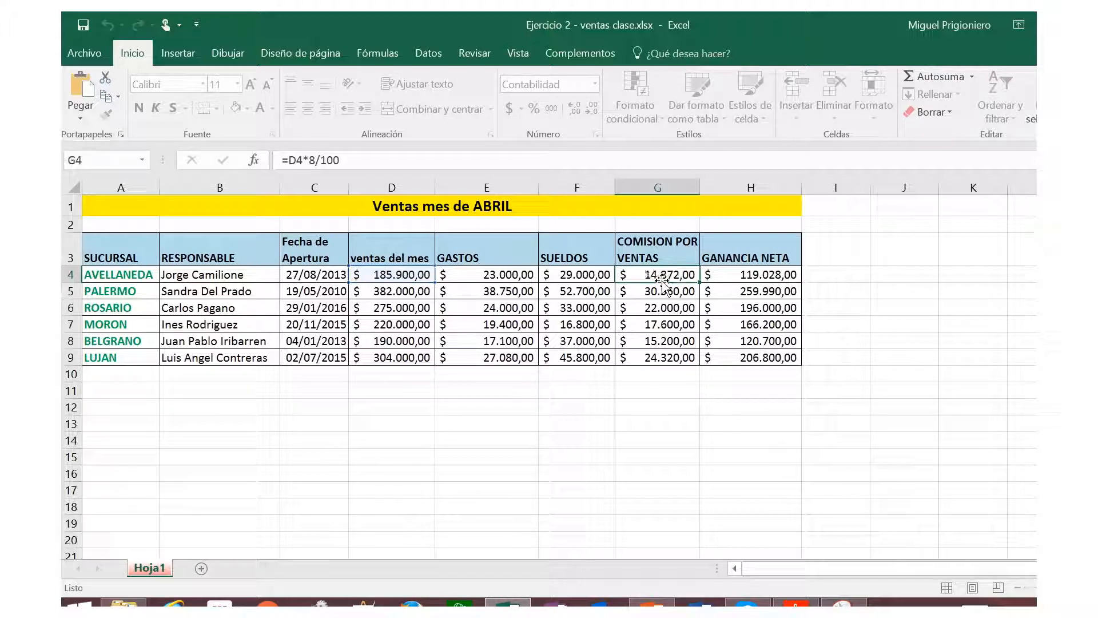
pyautogui.moveTo(663, 281); pyautogui.dragTo(666, 357)
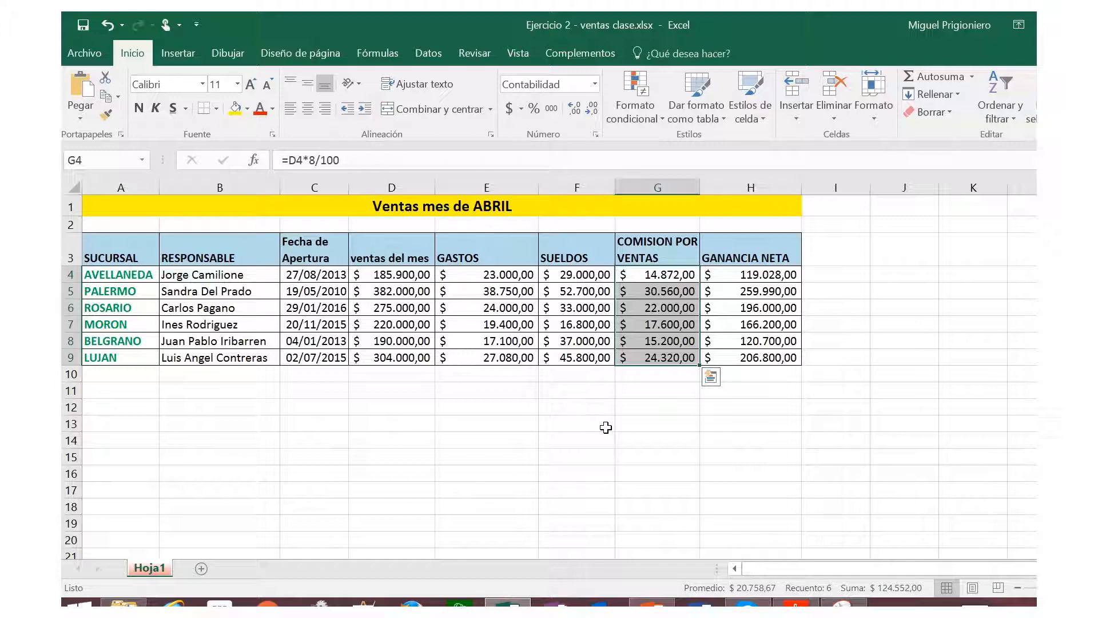
pyautogui.press('Delete')
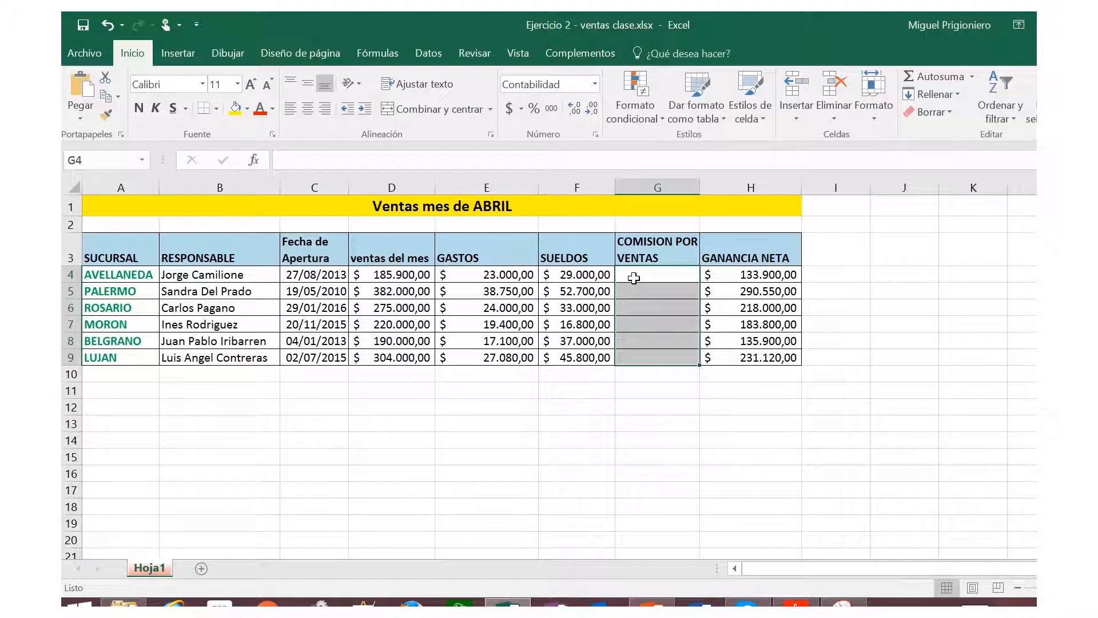
pyautogui.rightClick(634, 278)
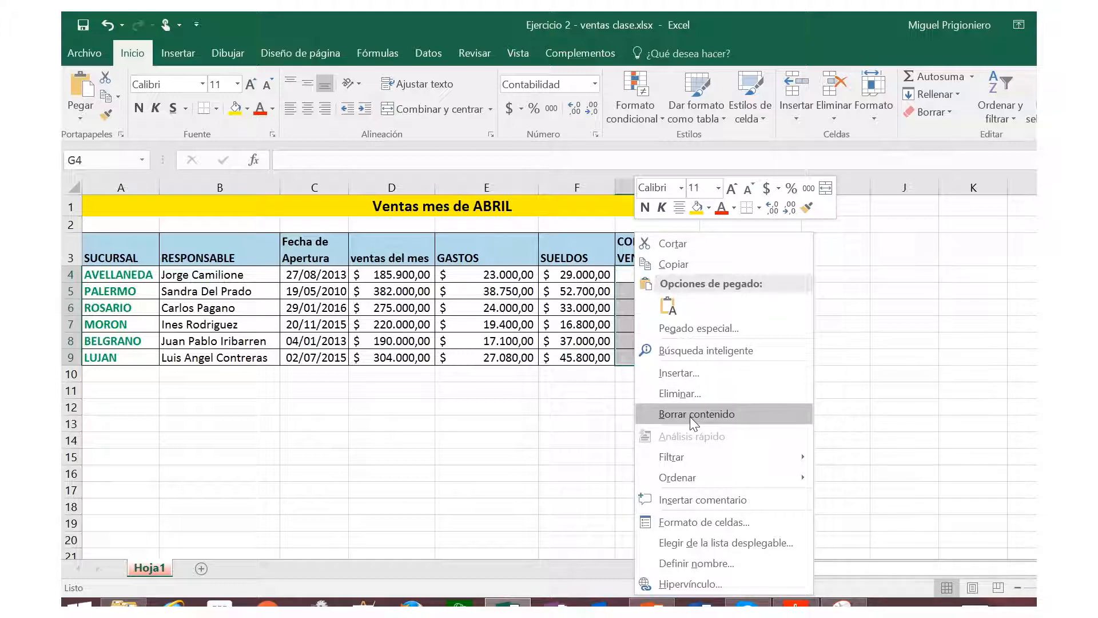
pyautogui.press('Escape')
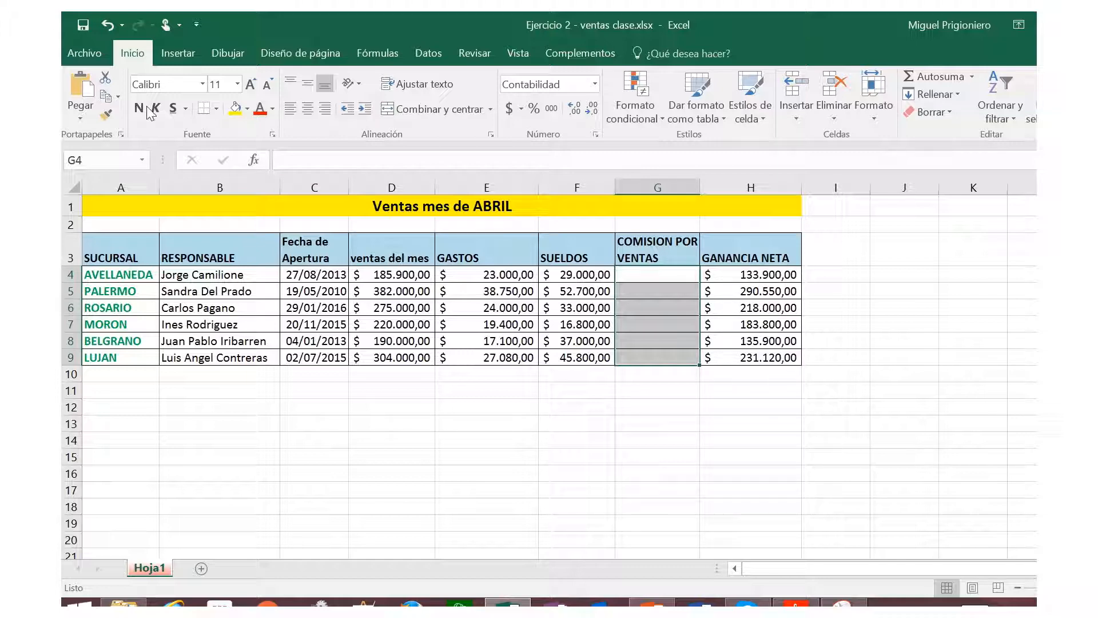
# - Format cell G2 above the "COMISION POR VENTAS" header as Porcentaje and enter 8% in it
pyautogui.moveTo(599, 46)
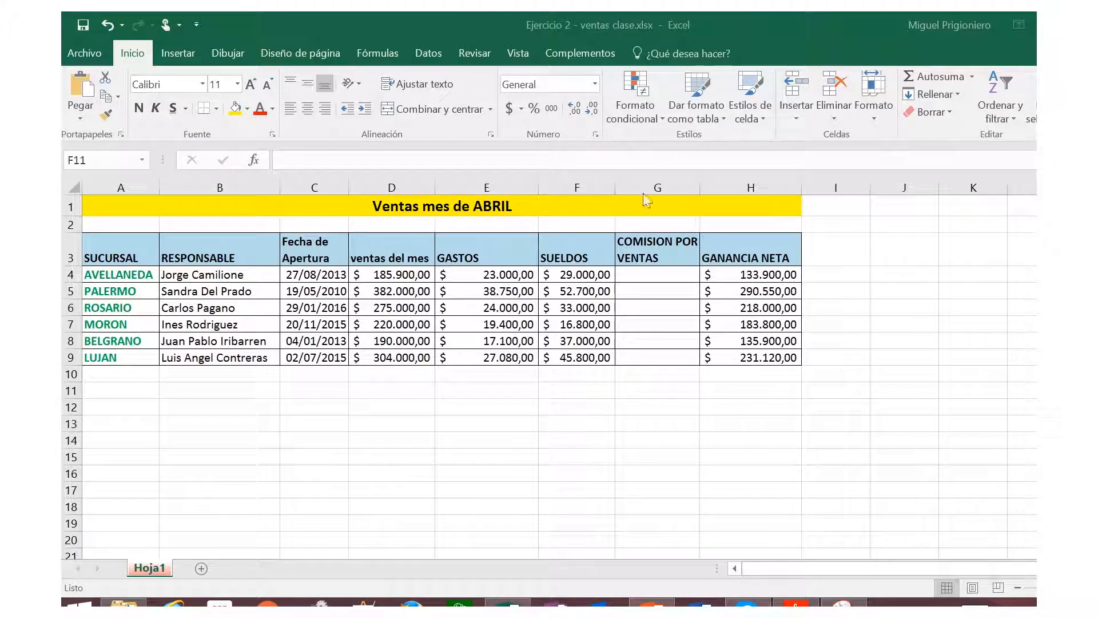
pyautogui.click(667, 224)
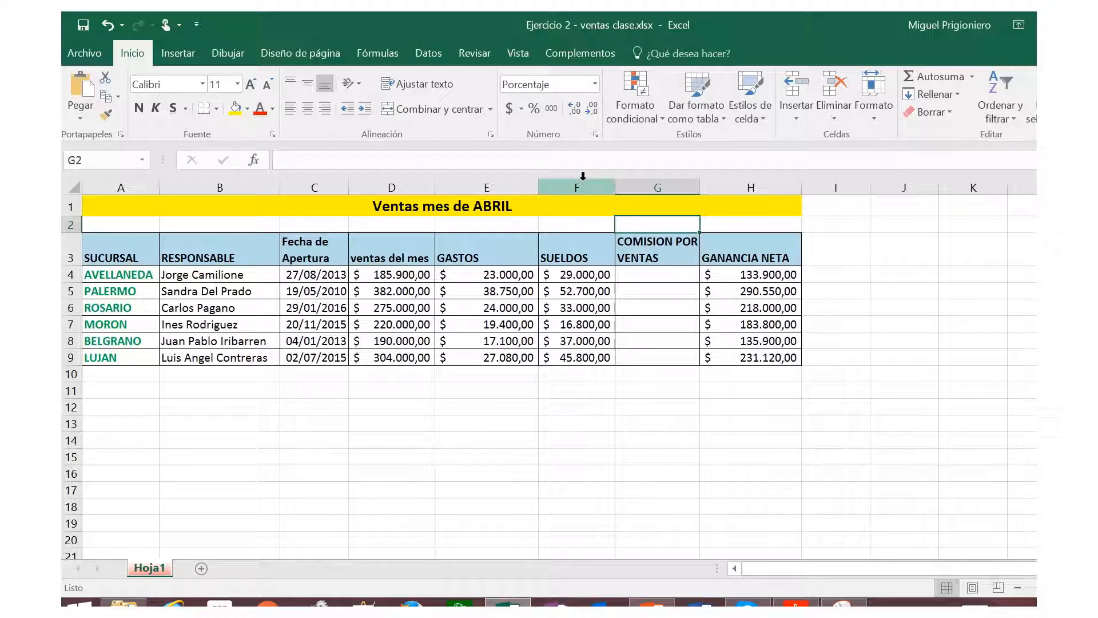
pyautogui.click(595, 85)
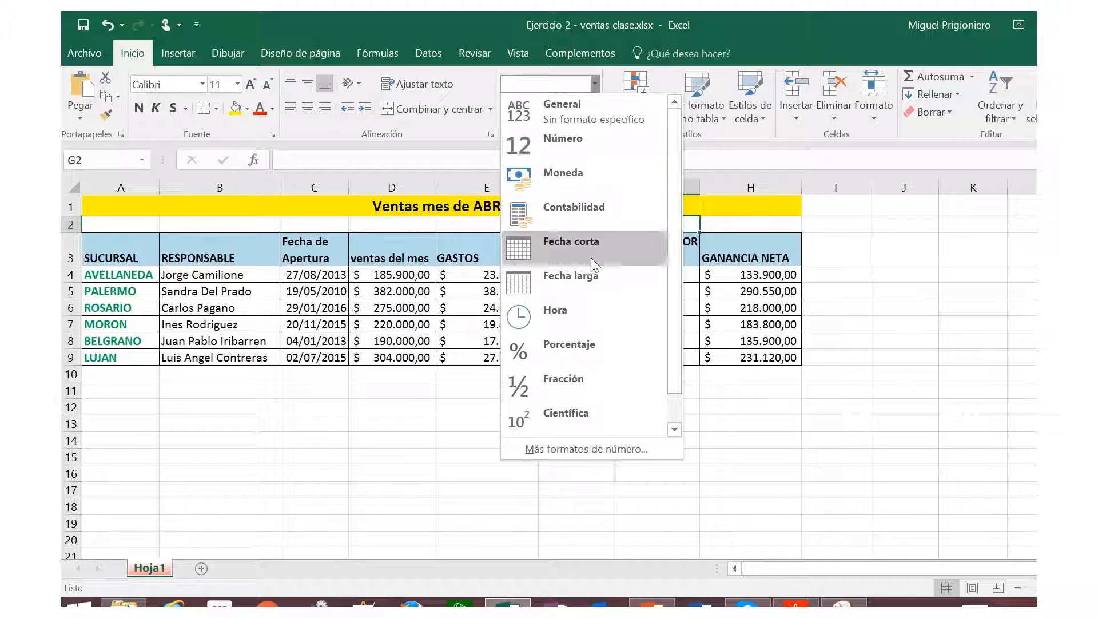
pyautogui.click(572, 345)
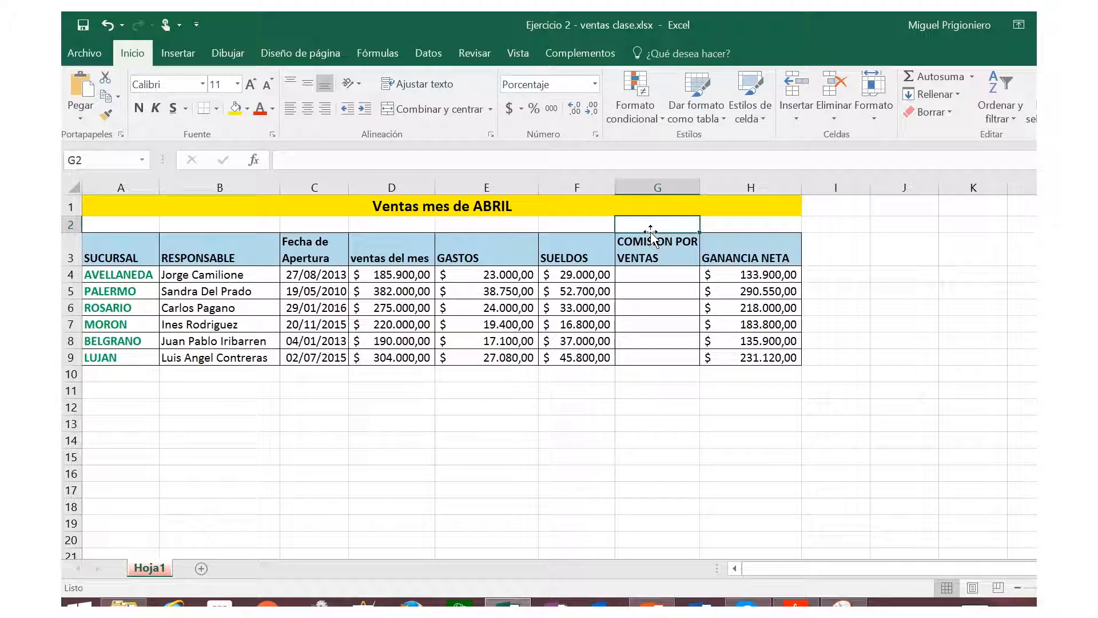
pyautogui.write('8')
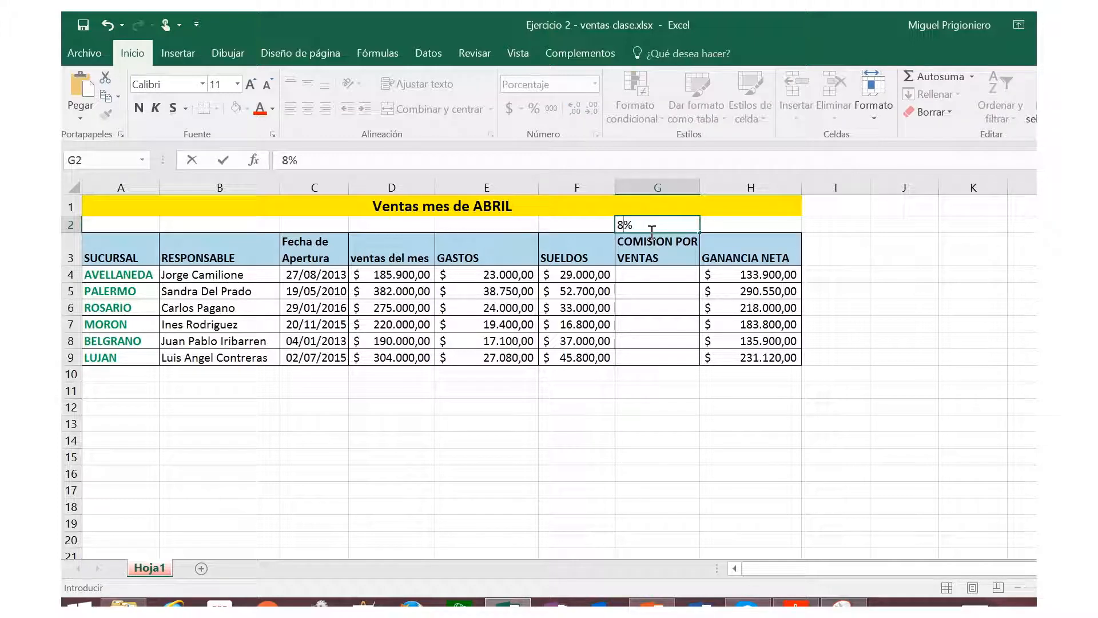
pyautogui.press('Return')
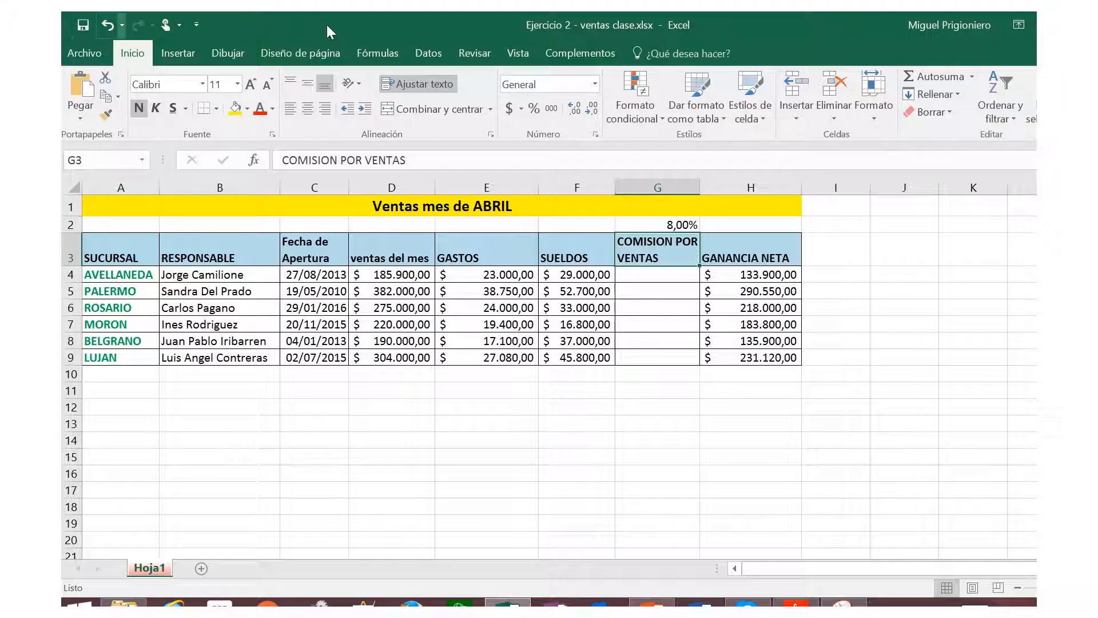
pyautogui.moveTo(562, 16)
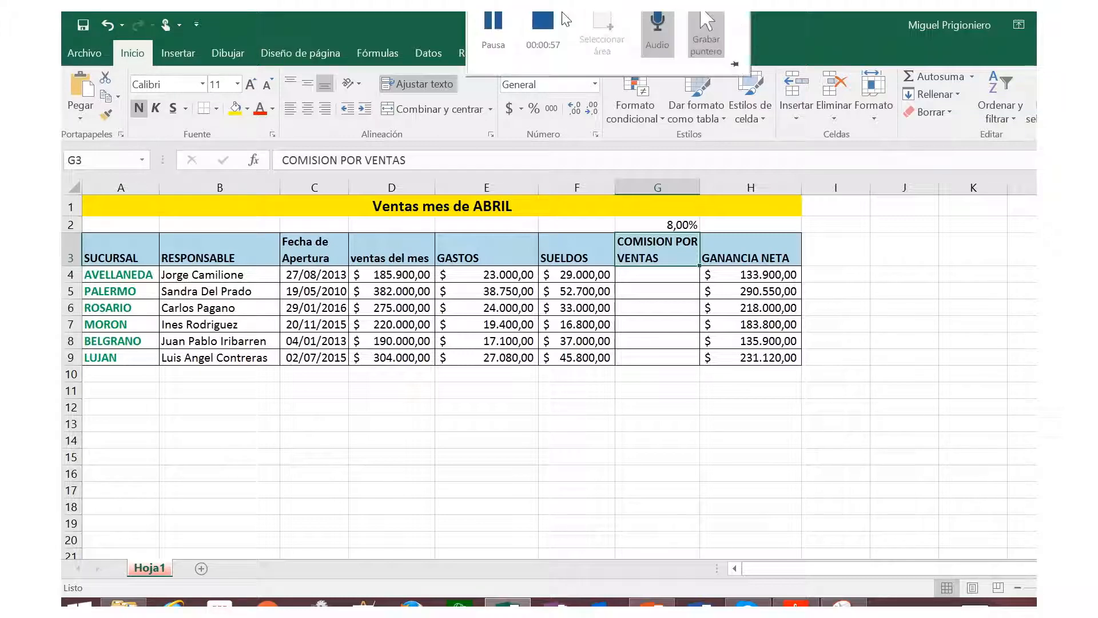
pyautogui.click(491, 49)
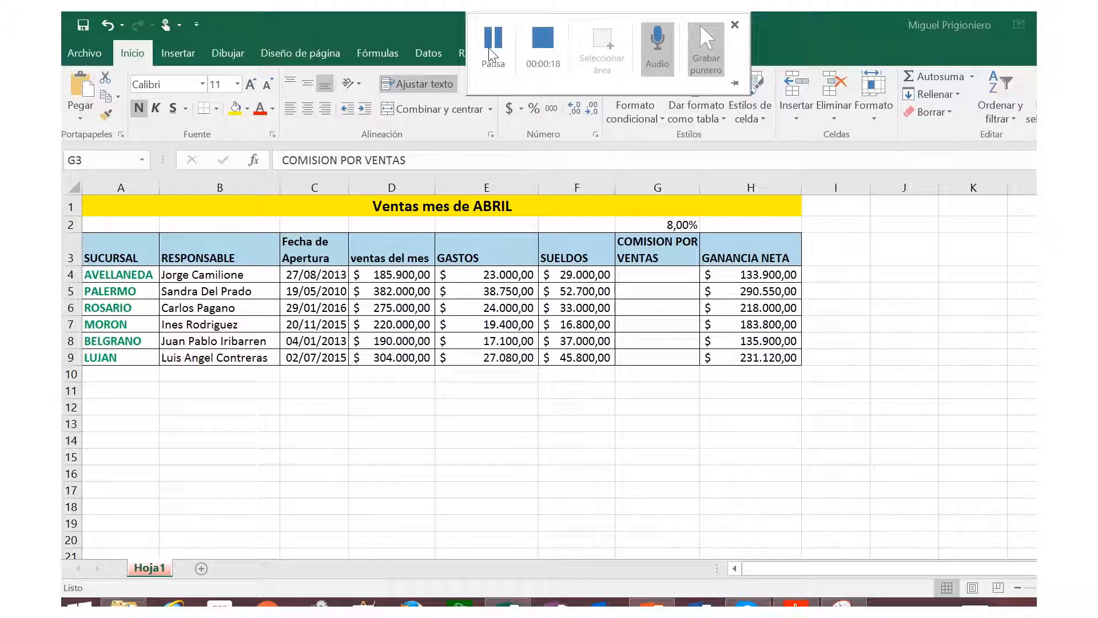
# - Enter the commission formula =D4*G2 in G4 for the AVELLANEDA branch
pyautogui.click(637, 275)
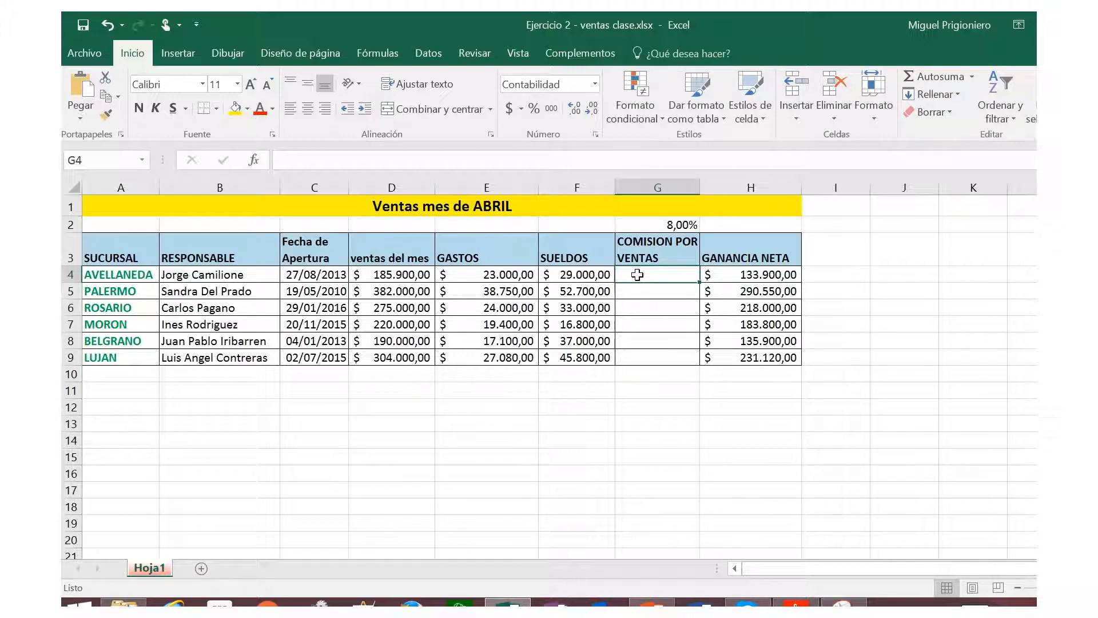
pyautogui.write('=')
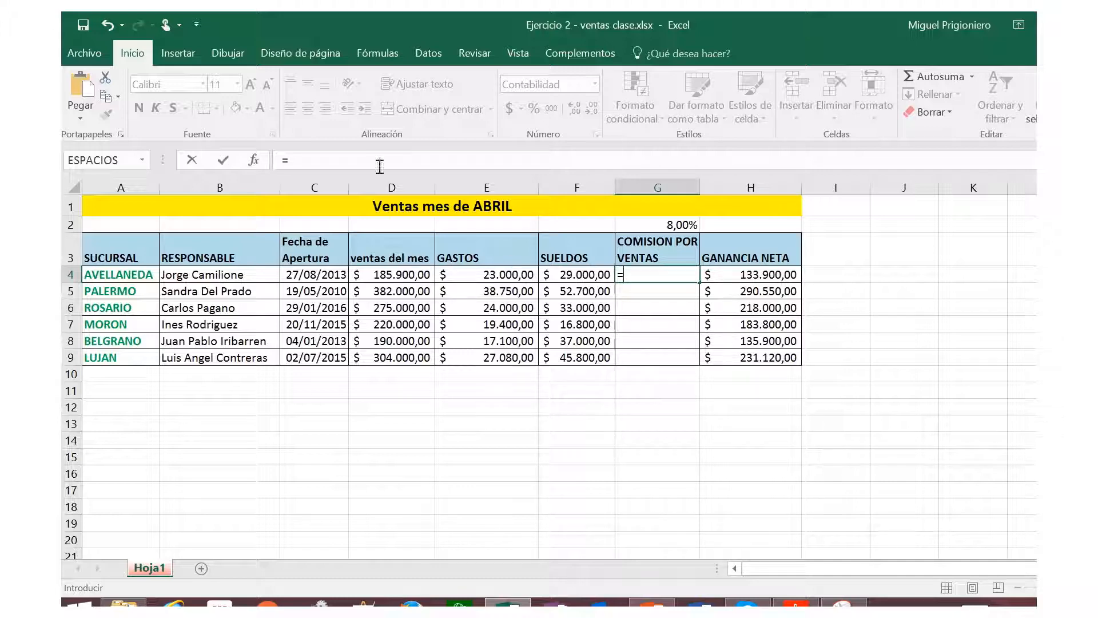
pyautogui.click(396, 276)
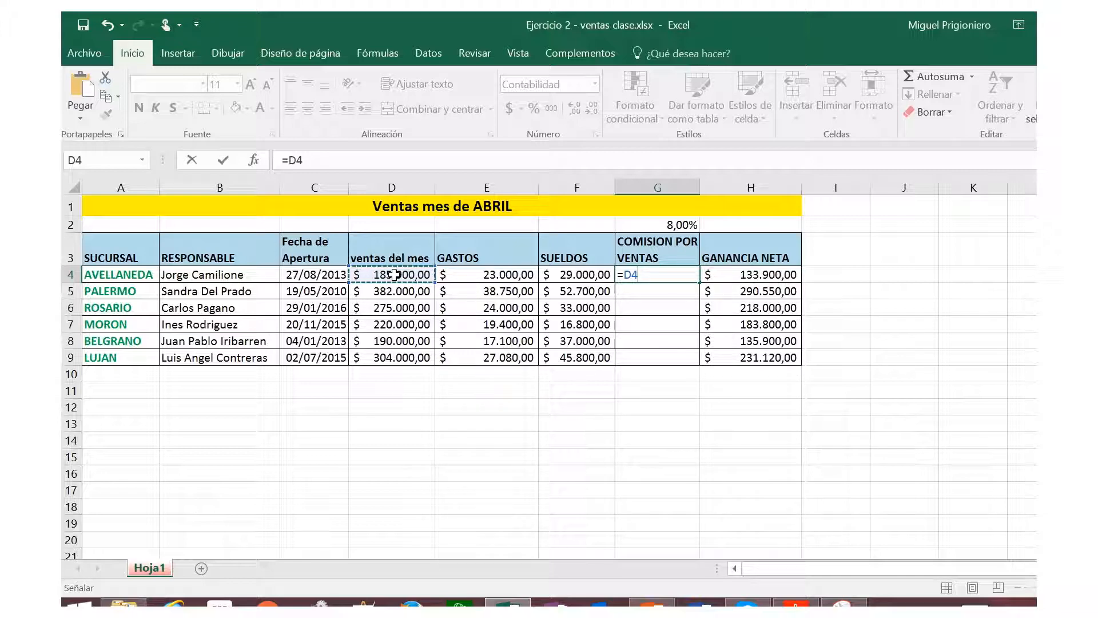
pyautogui.write('*')
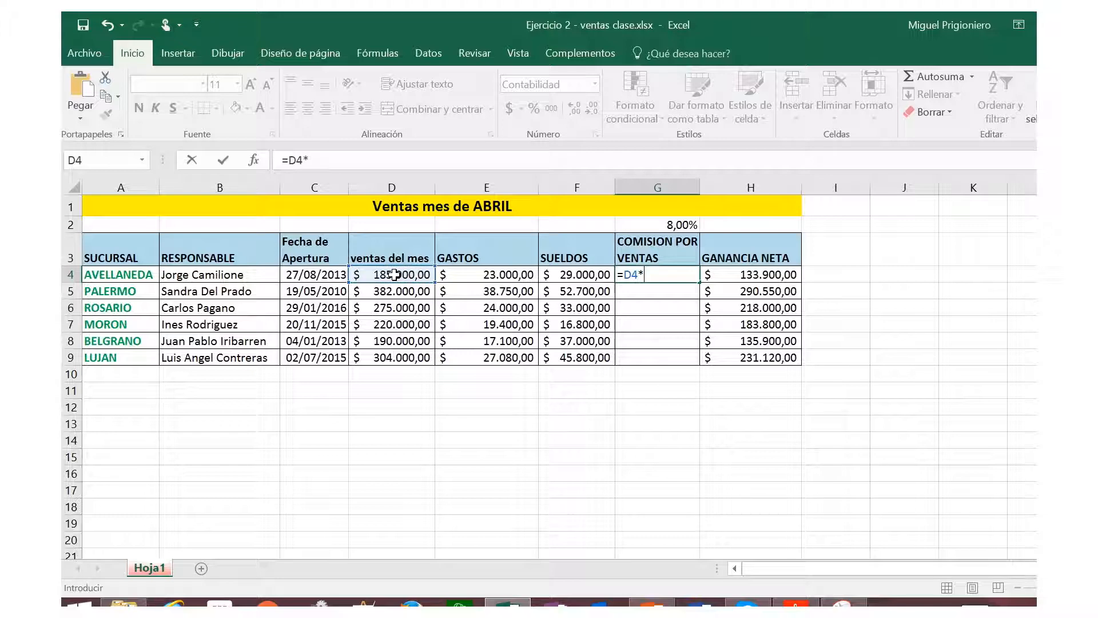
pyautogui.click(656, 224)
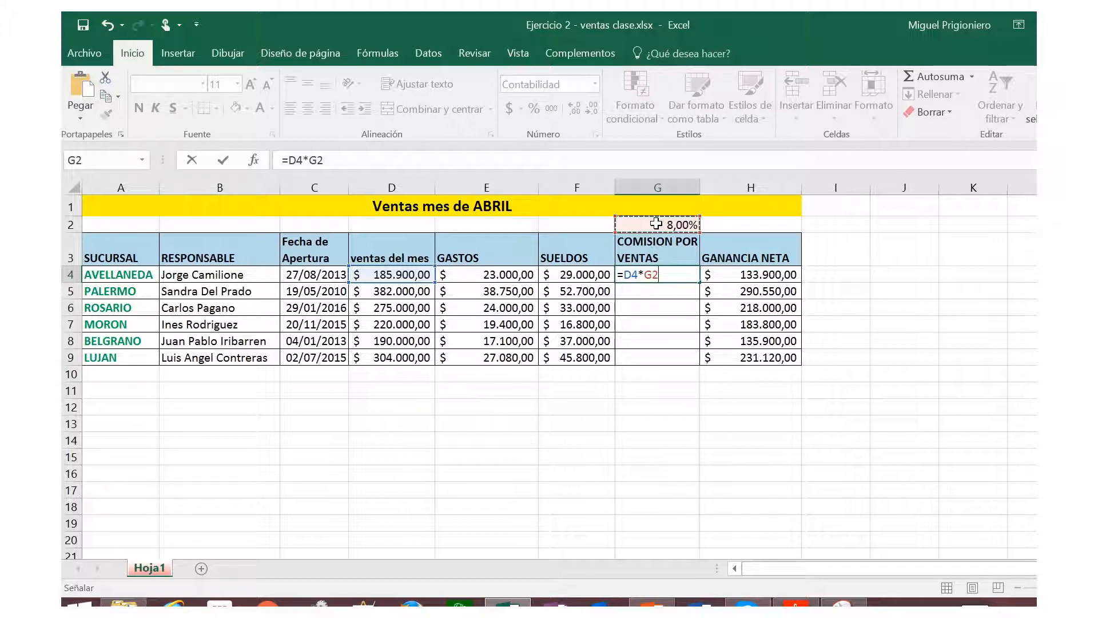
pyautogui.press('Return')
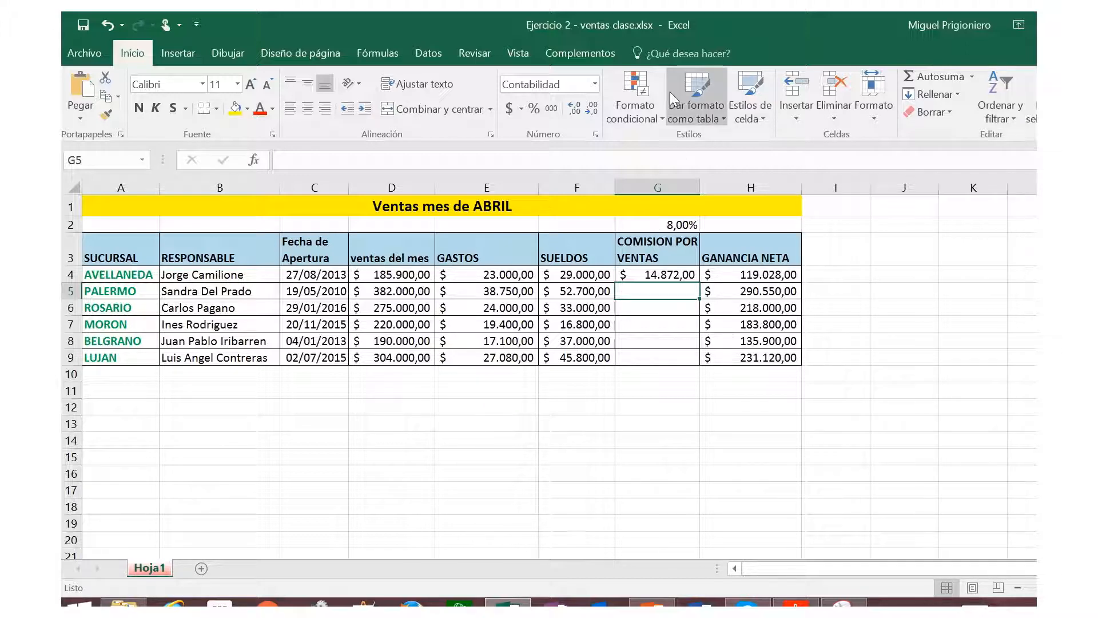
pyautogui.moveTo(759, 13)
pyautogui.click(549, 48)
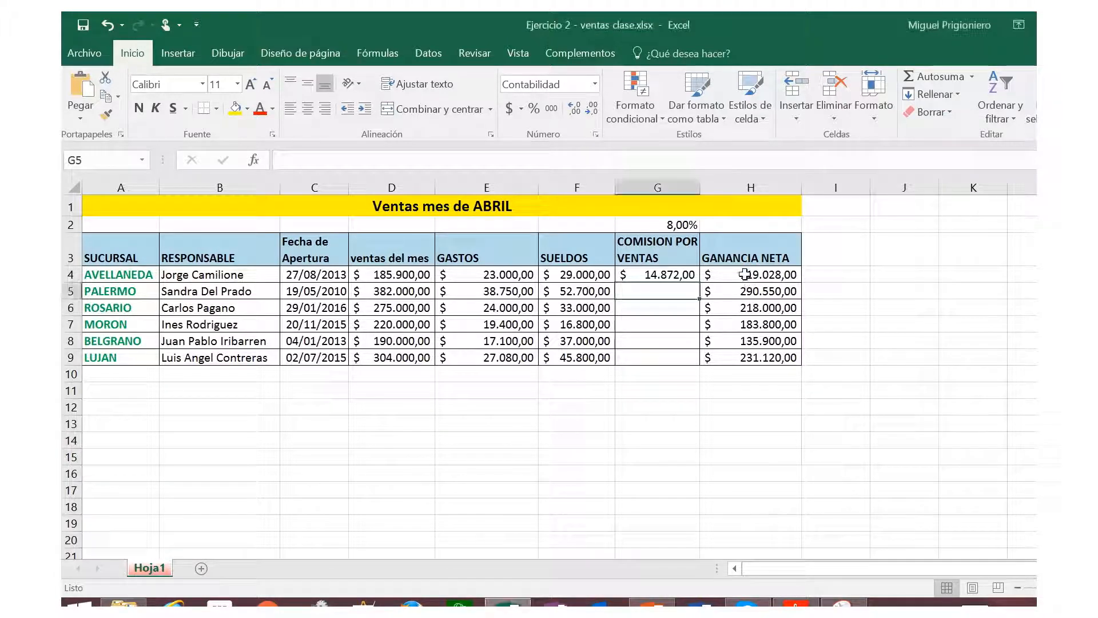
# - Fill the "GANANCIA NETA" formula from H4 down to H9
pyautogui.click(744, 275)
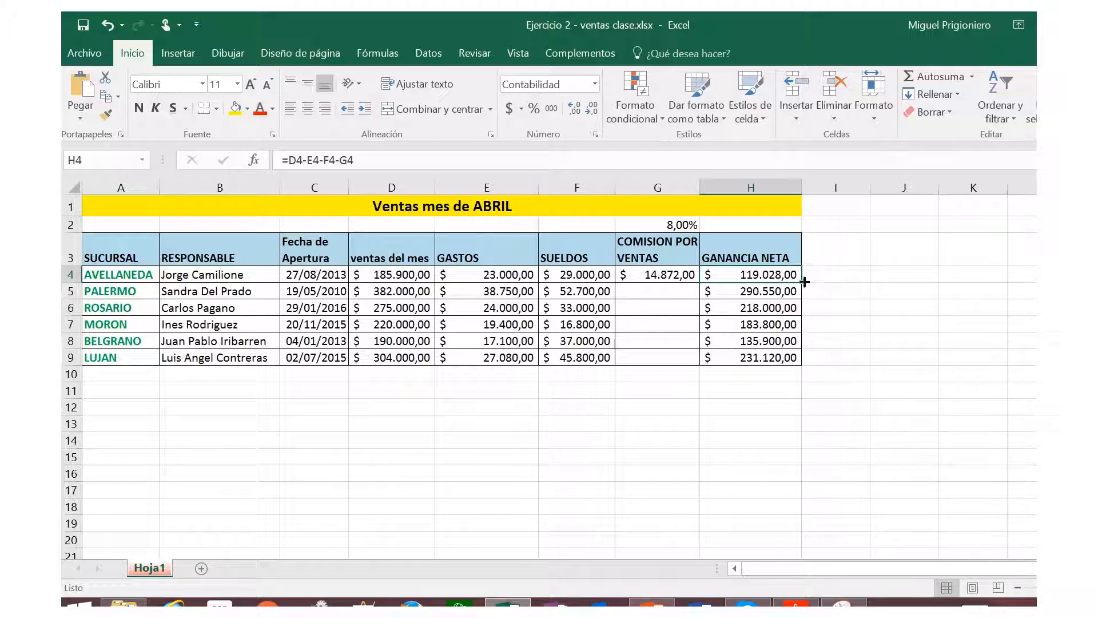
pyautogui.moveTo(801, 283); pyautogui.dragTo(801, 361)
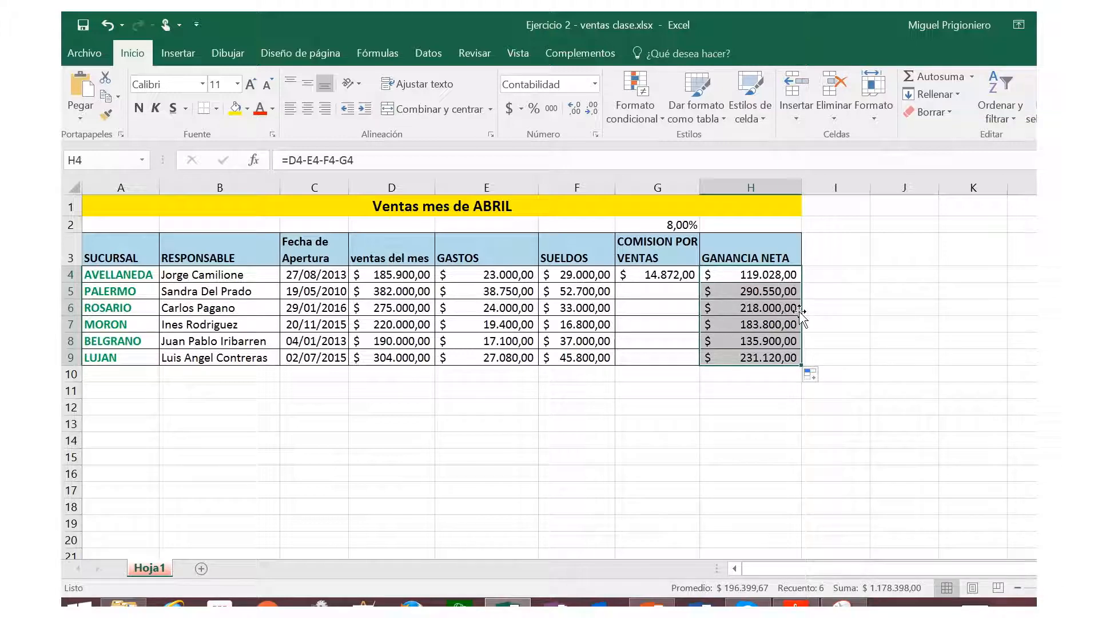
pyautogui.click(826, 307)
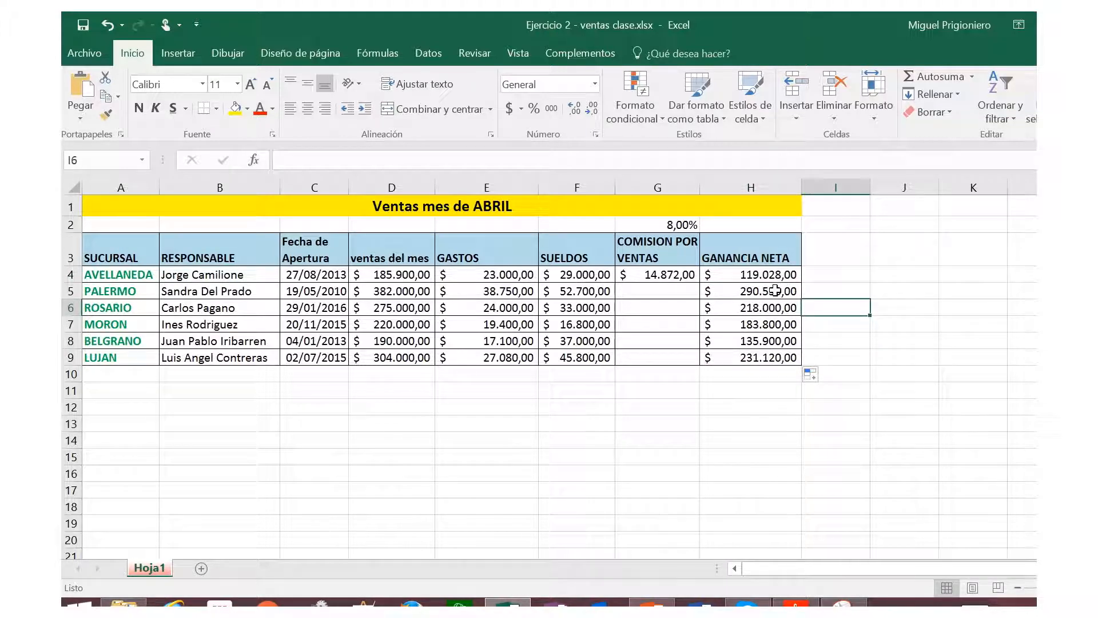
# - Check the "GANANCIA NETA" formulas cell by cell from H4 to H9
pyautogui.click(764, 276)
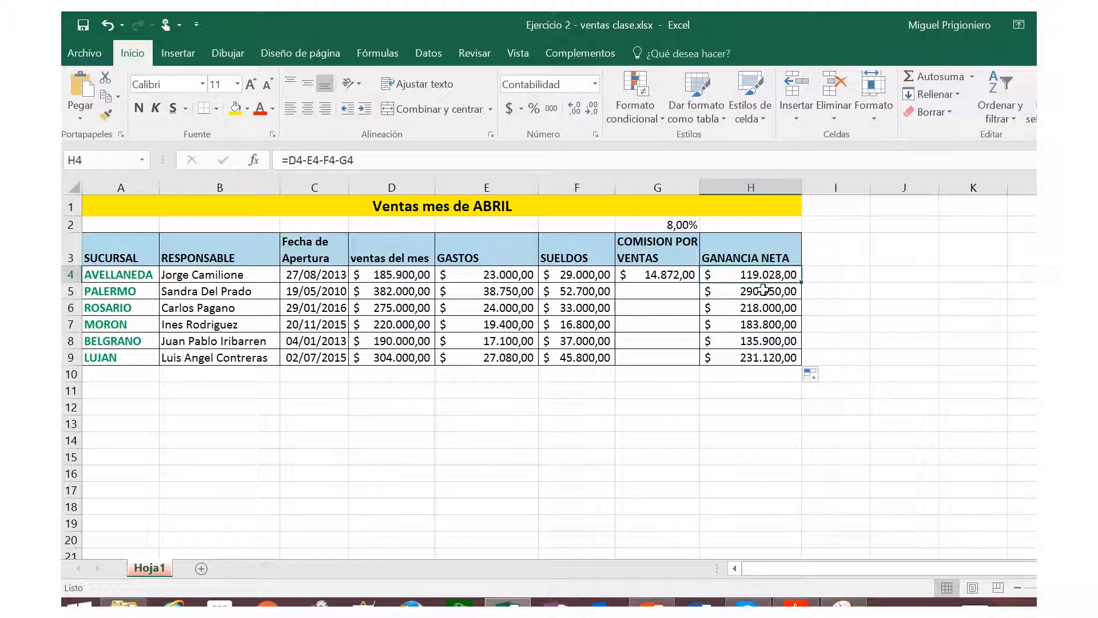
pyautogui.click(764, 290)
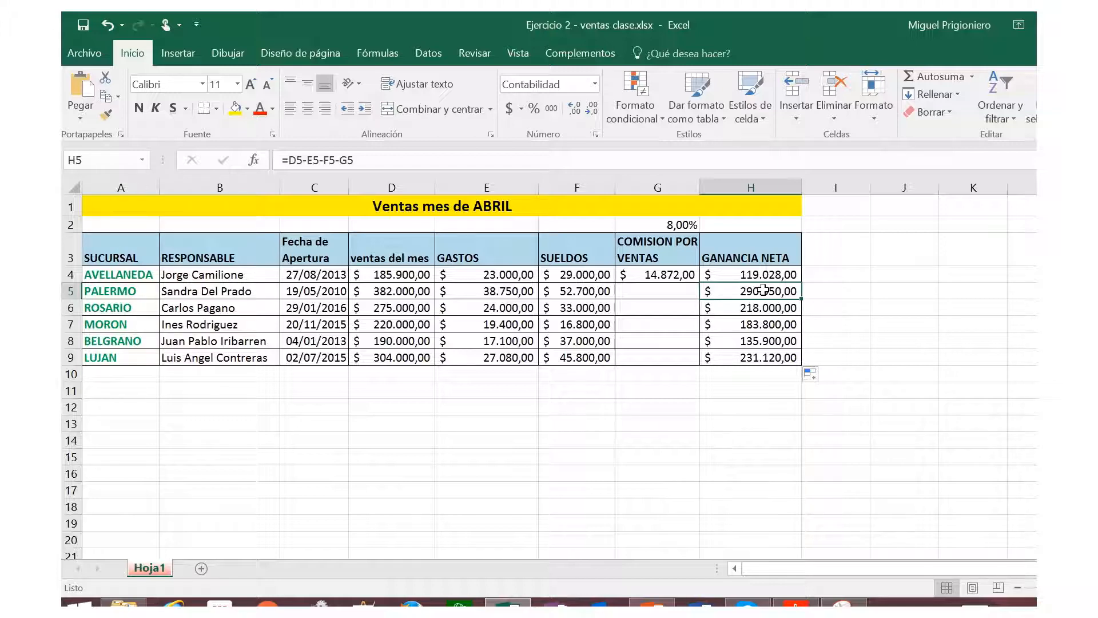
pyautogui.click(758, 308)
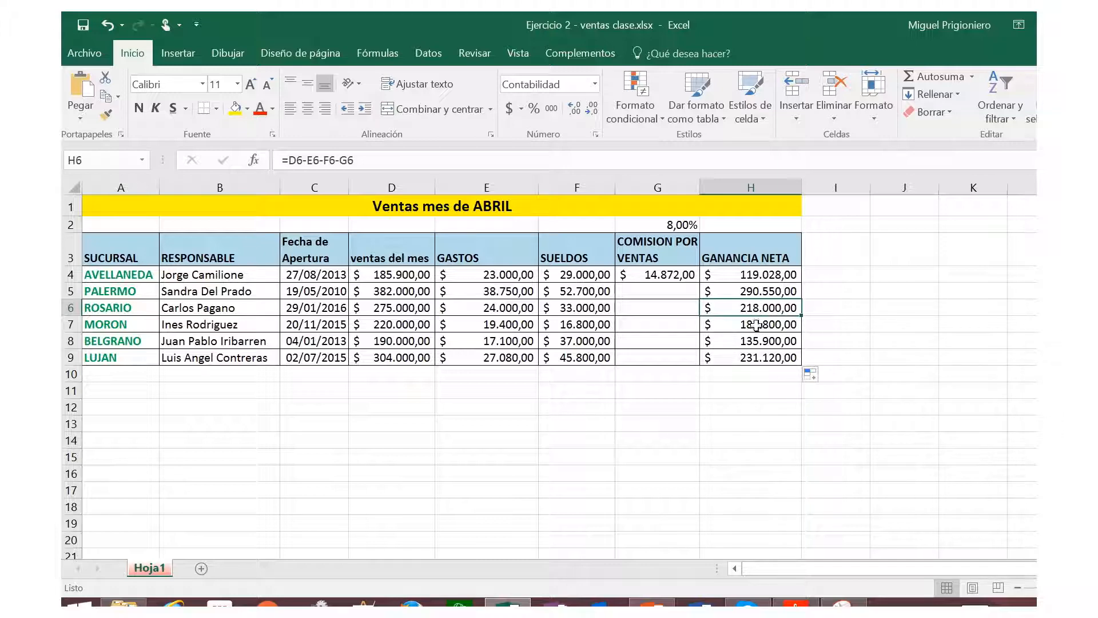
pyautogui.click(756, 325)
pyautogui.click(752, 341)
pyautogui.click(748, 356)
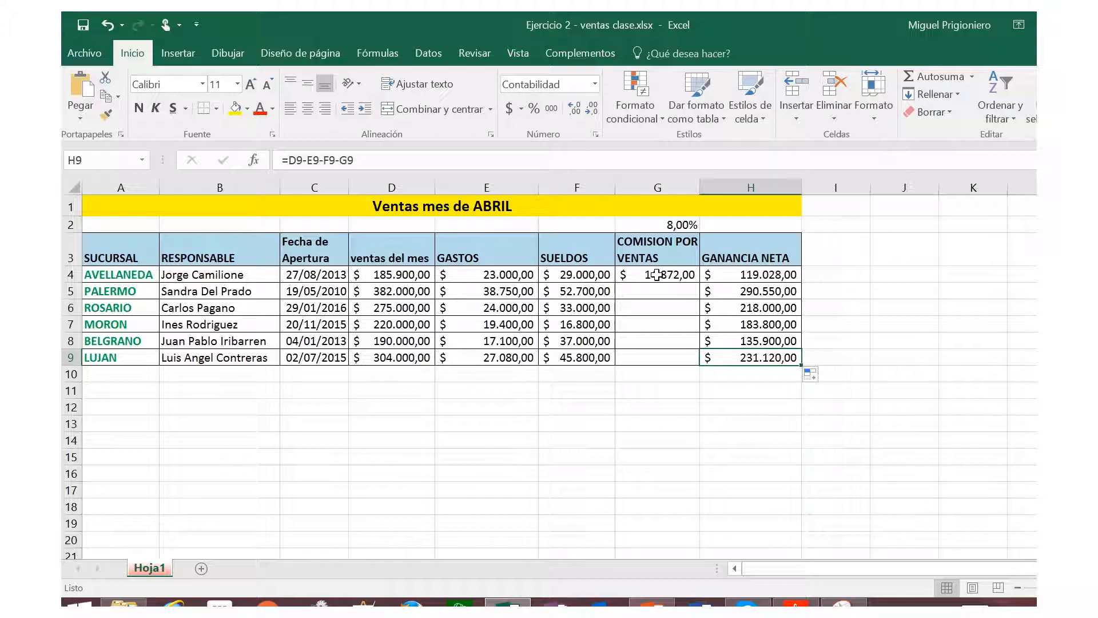
# - Try to fill the relative-reference commission formula from G4 down to G9
pyautogui.click(656, 274)
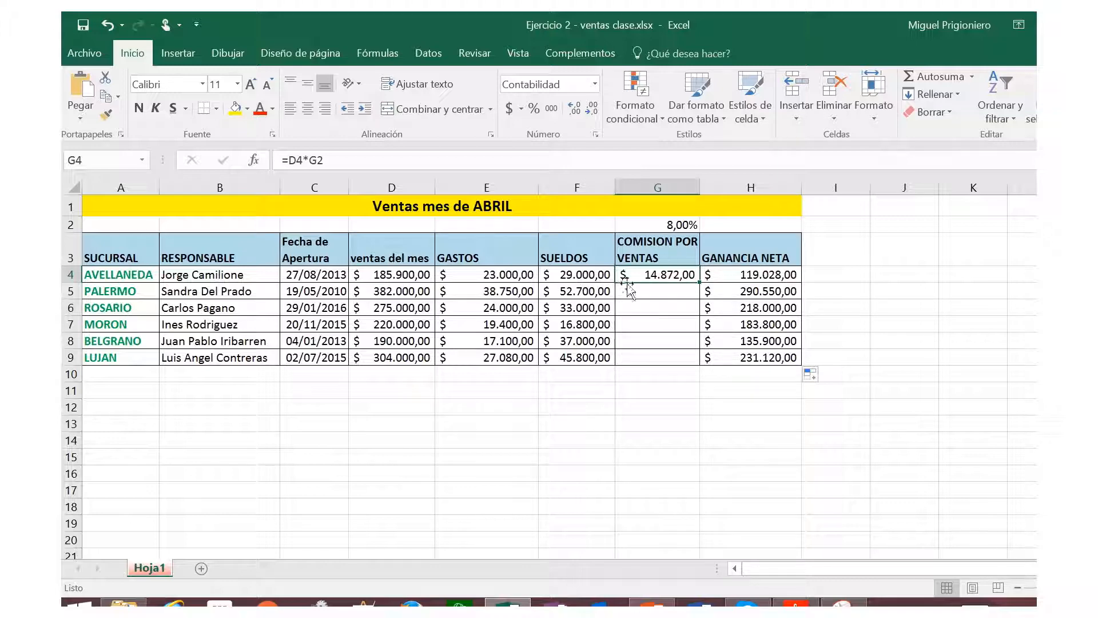
pyautogui.doubleClick(698, 283)
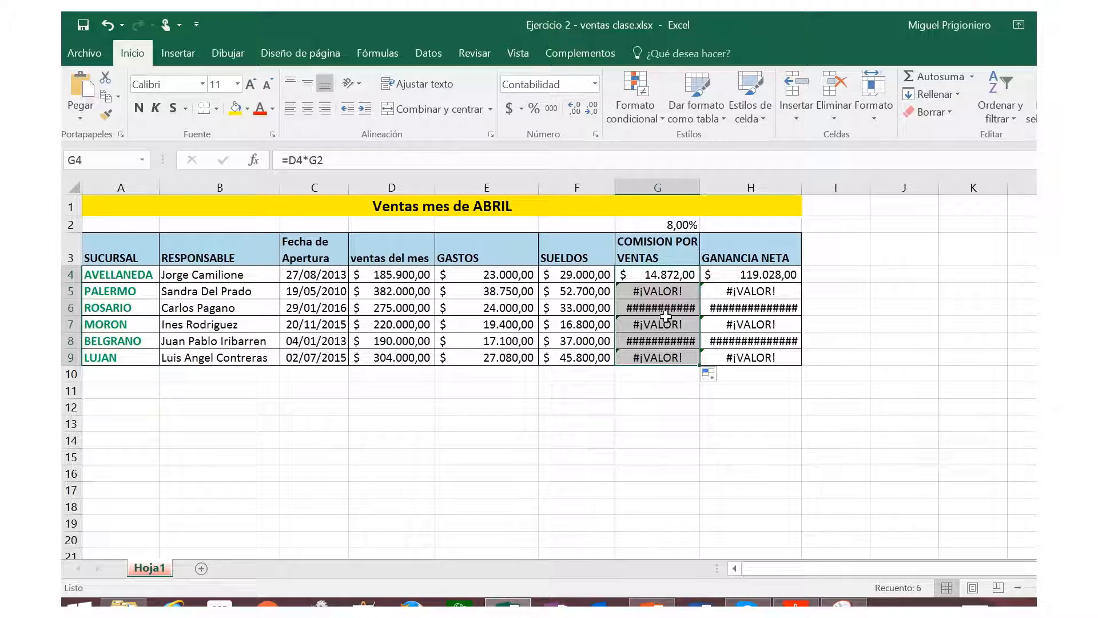
# - Inspect the commission formulas in G4, G5 and G6, widening column G to read the results
pyautogui.click(652, 275)
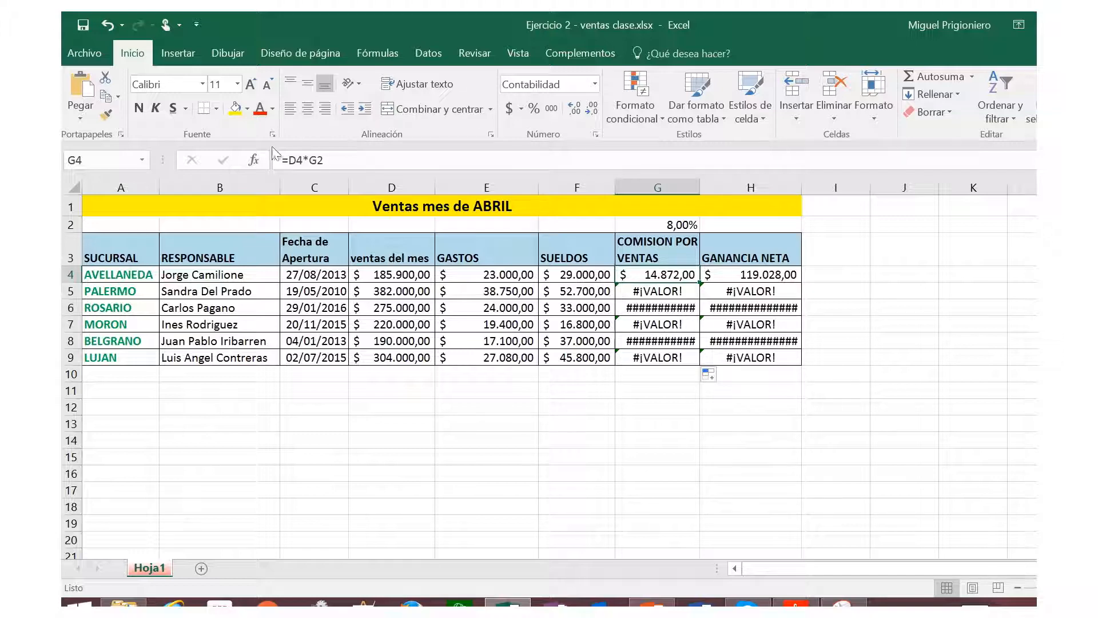
pyautogui.click(661, 290)
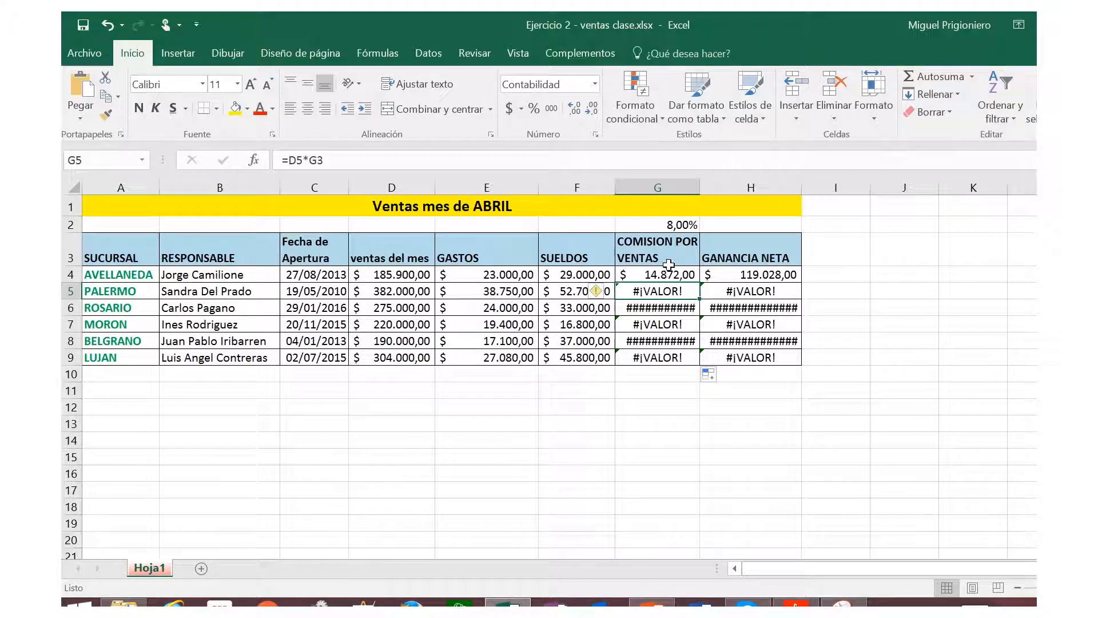
pyautogui.click(658, 307)
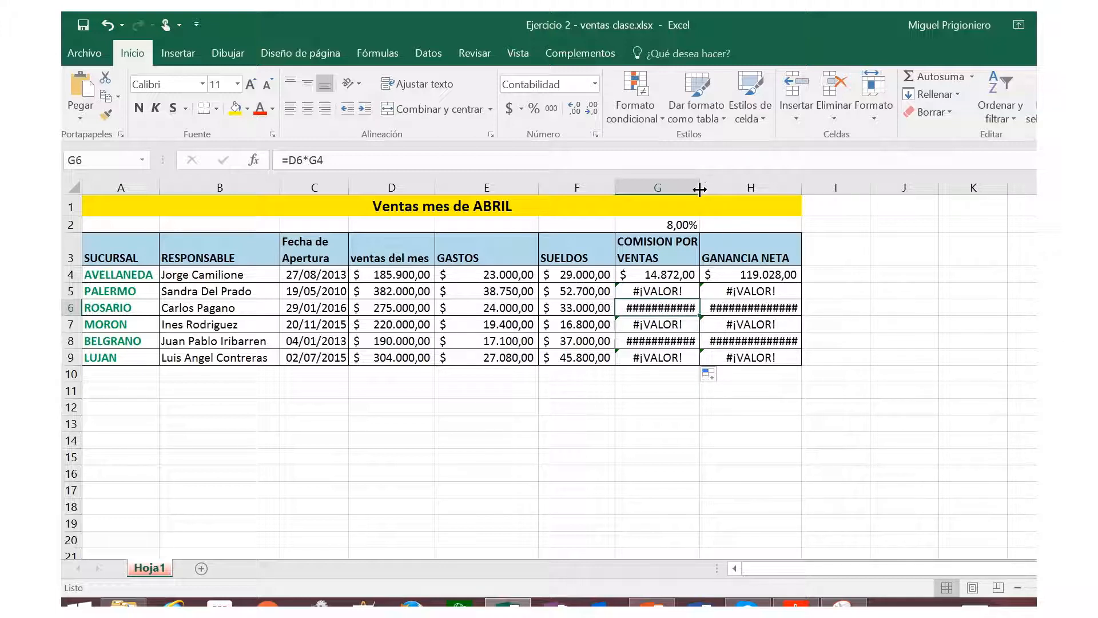
pyautogui.moveTo(709, 190); pyautogui.dragTo(737, 190)
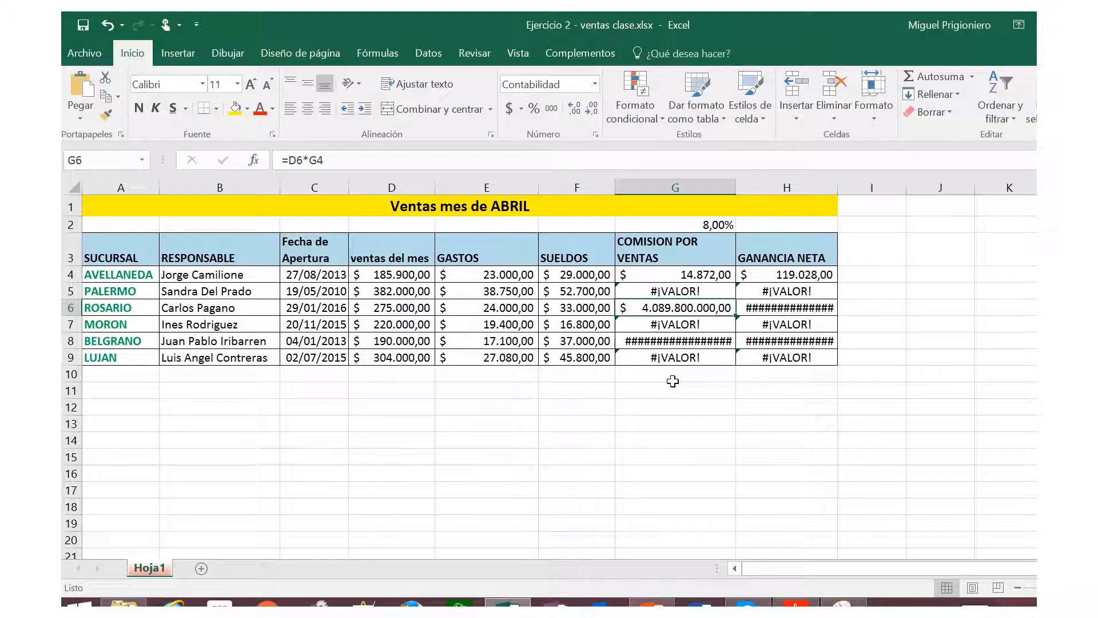
# - Make the rate reference absolute in G4 so the commission formula reads =D4*$G$2
pyautogui.click(690, 275)
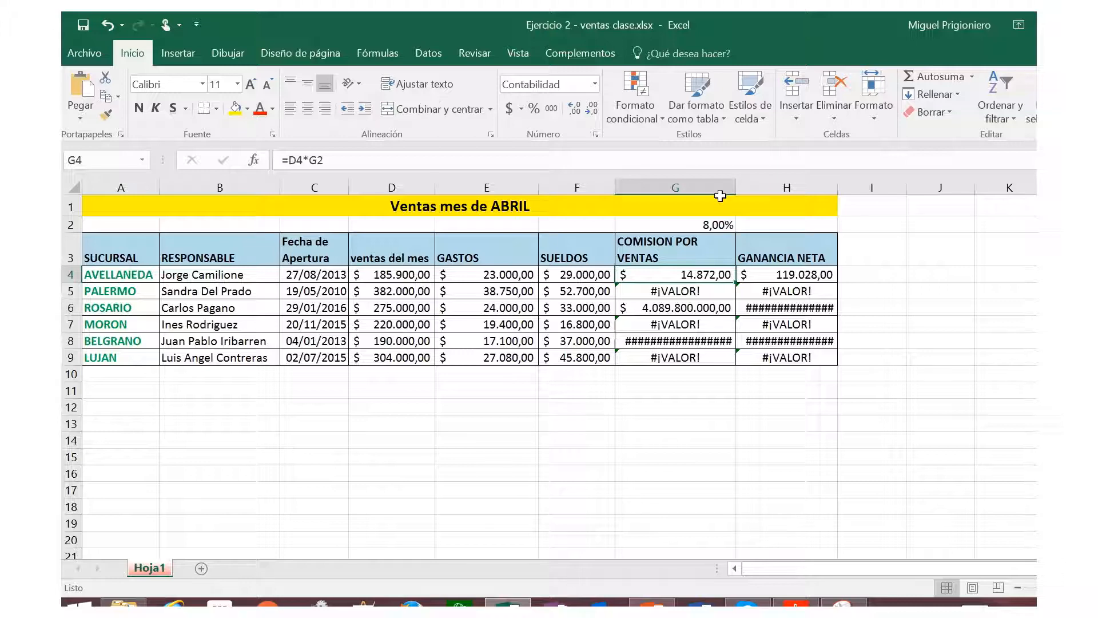
pyautogui.click(316, 159)
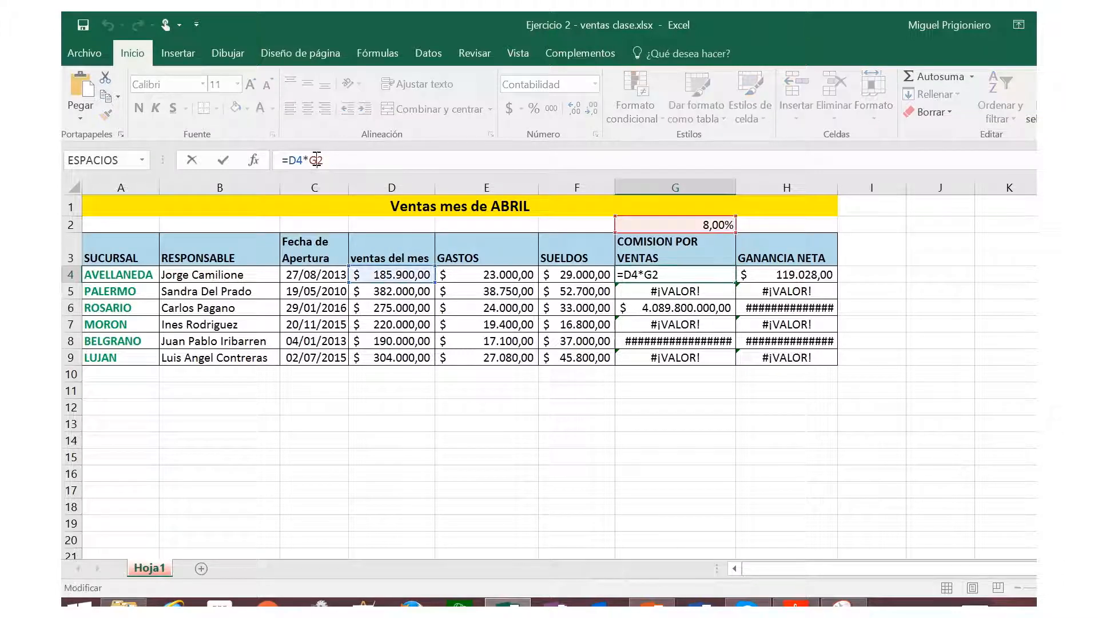
pyautogui.press('Left')
pyautogui.write('$')
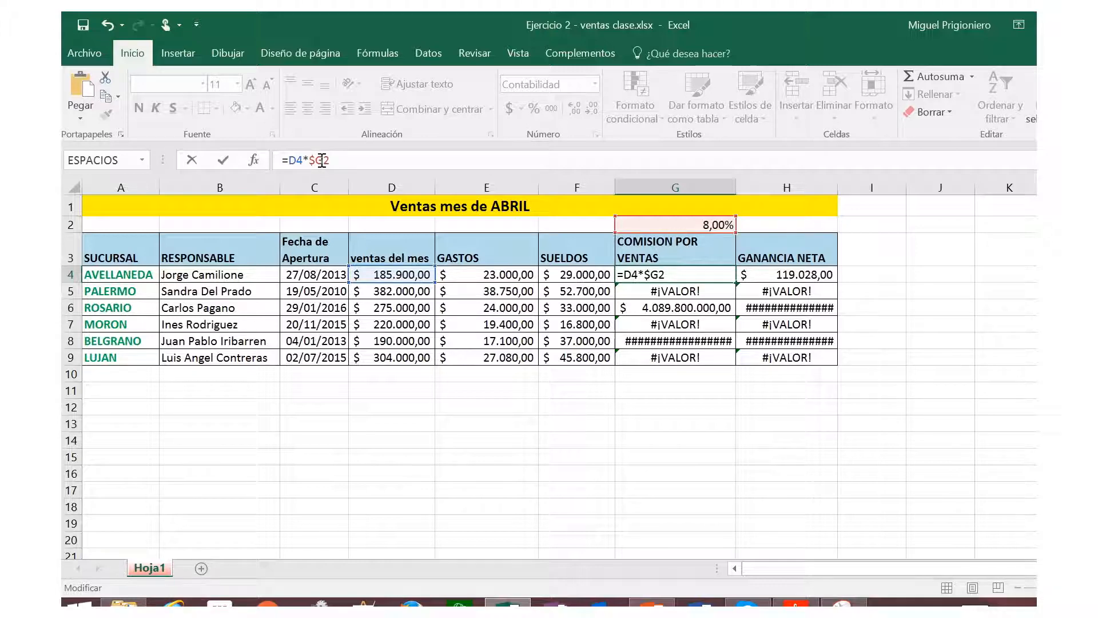
pyautogui.press('Right')
pyautogui.write('$')
pyautogui.press('Return')
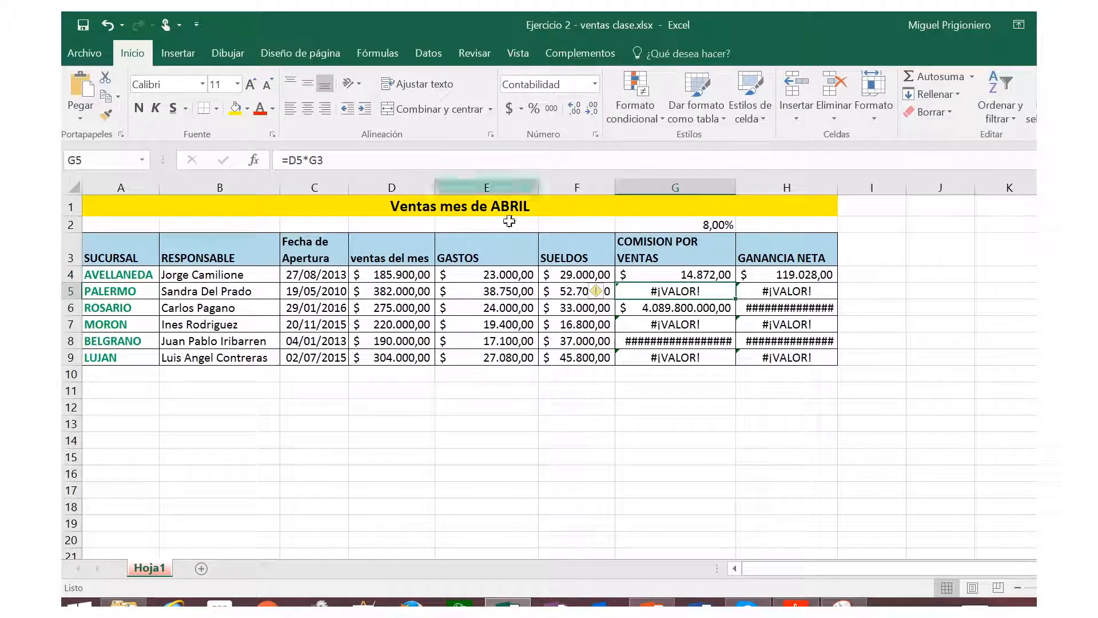
# - Fill the corrected commission formula from G4 down to G9 and narrow column G to fit the amounts
pyautogui.click(652, 279)
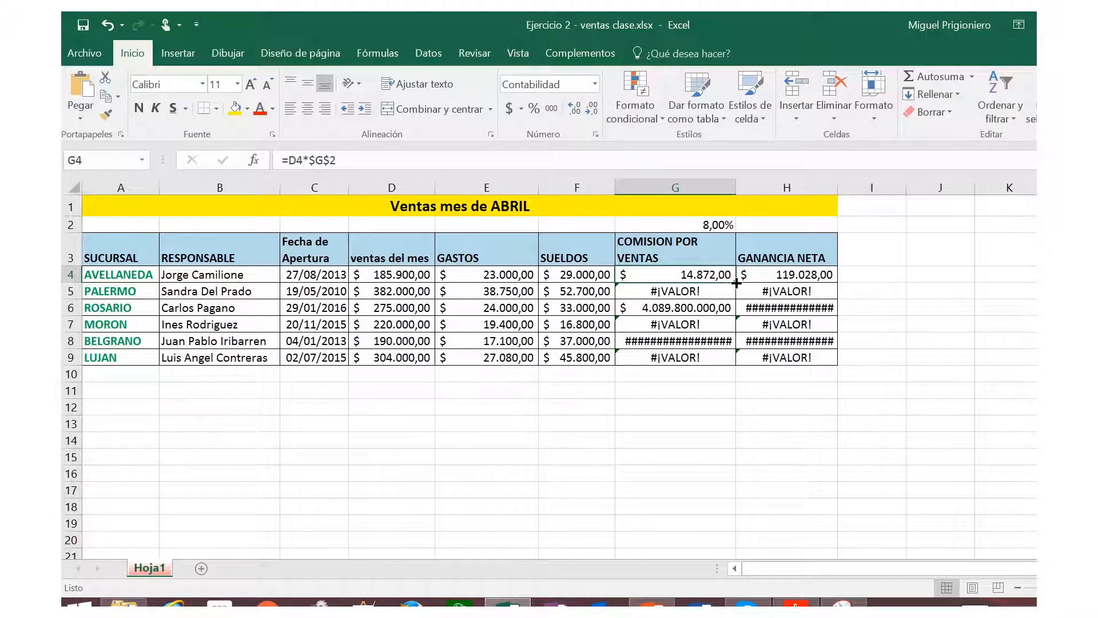
pyautogui.doubleClick(736, 282)
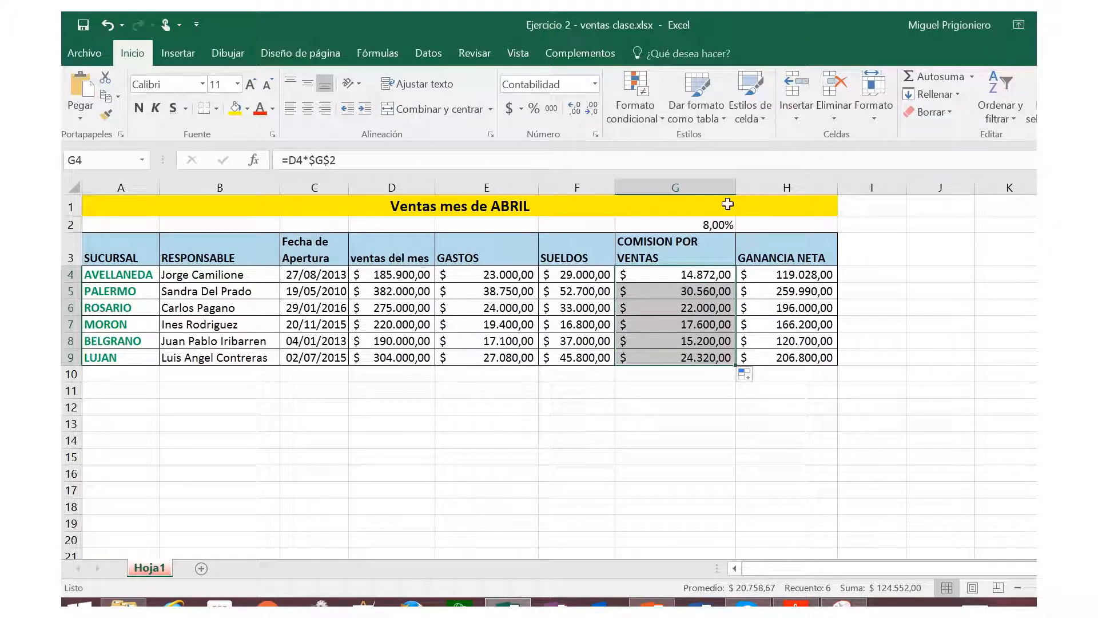
pyautogui.moveTo(736, 187); pyautogui.dragTo(715, 187)
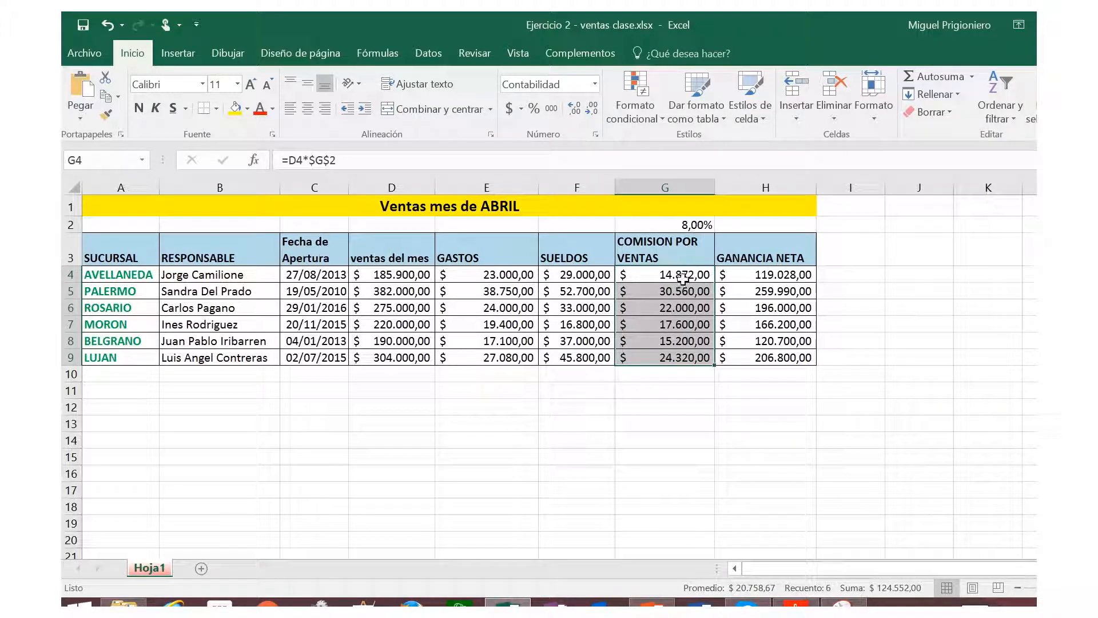
# - Check the copied commission formulas from G4 to G9, including the cells referenced by the LUJAN row's formula
pyautogui.click(681, 277)
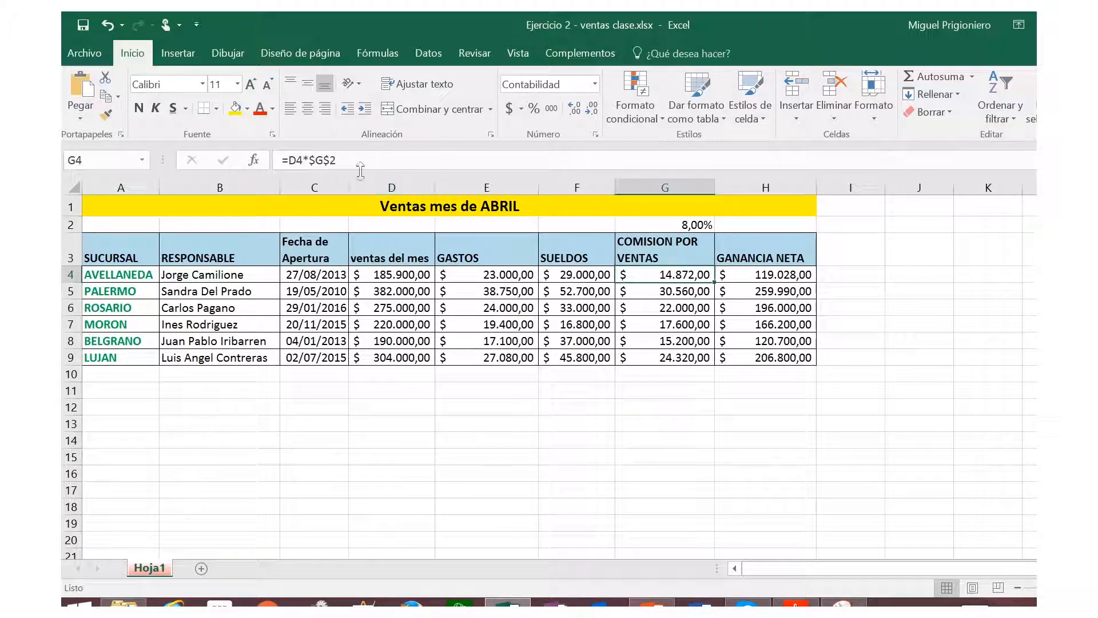
pyautogui.click(675, 294)
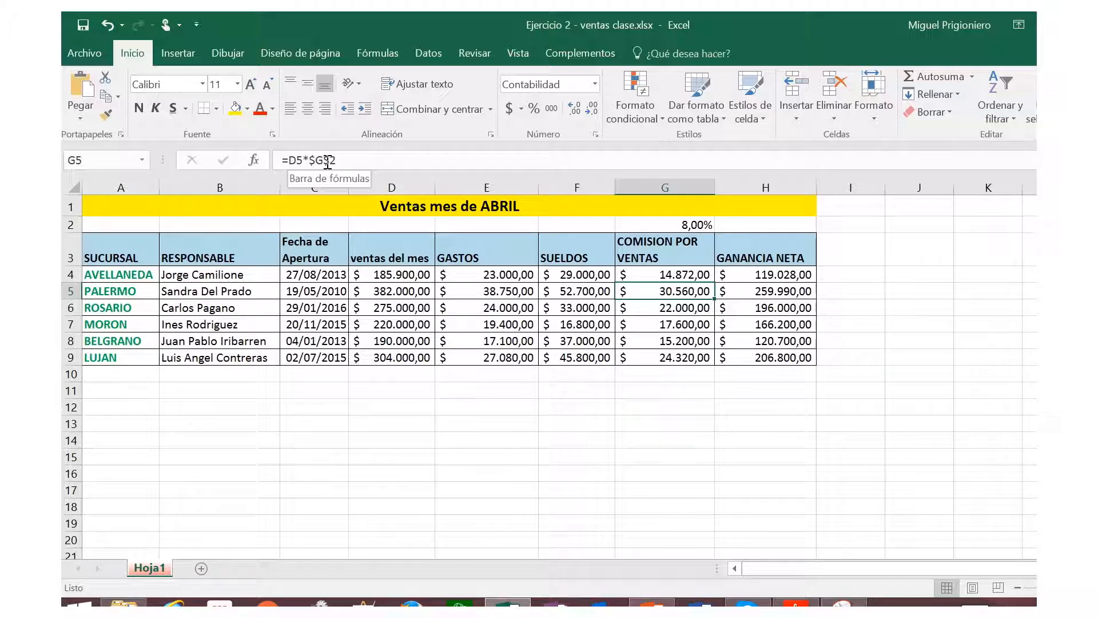
pyautogui.click(658, 308)
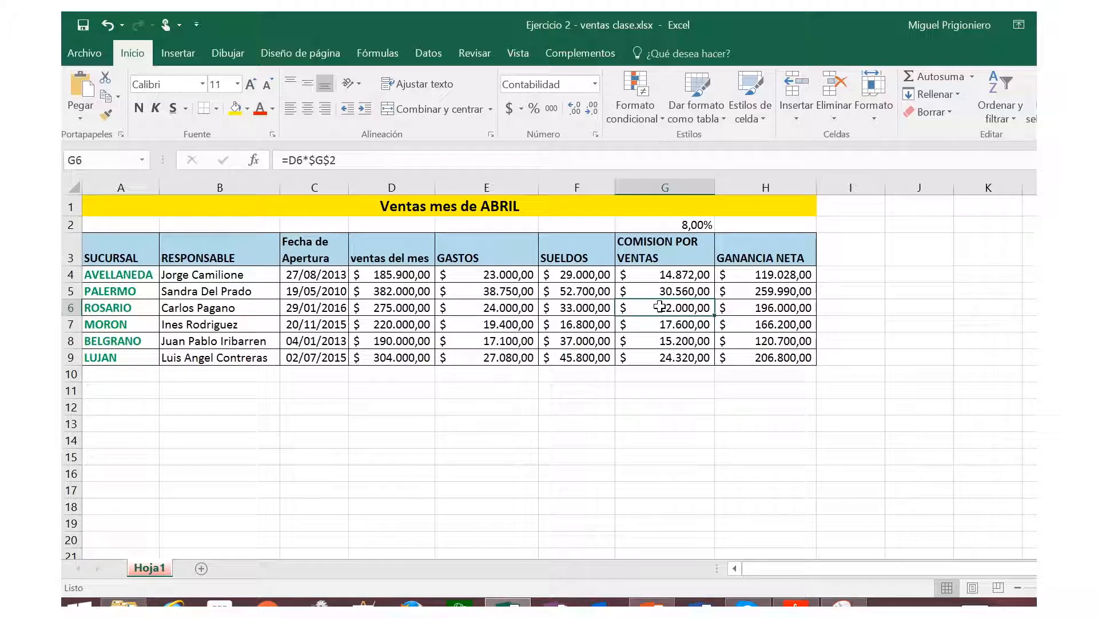
pyautogui.click(653, 324)
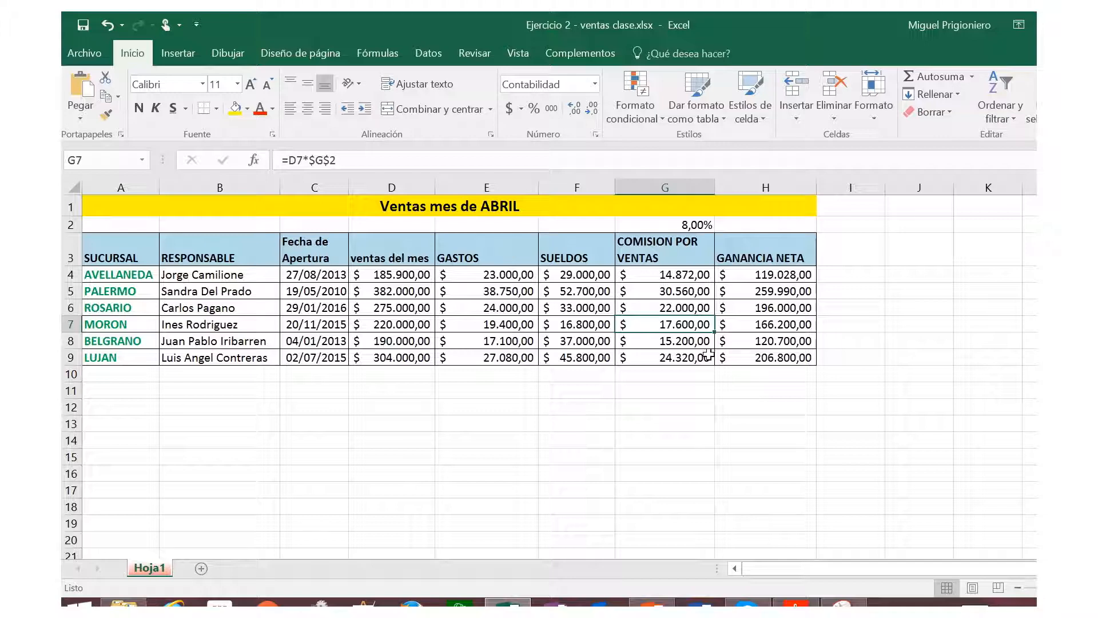
pyautogui.click(694, 342)
pyautogui.doubleClick(692, 358)
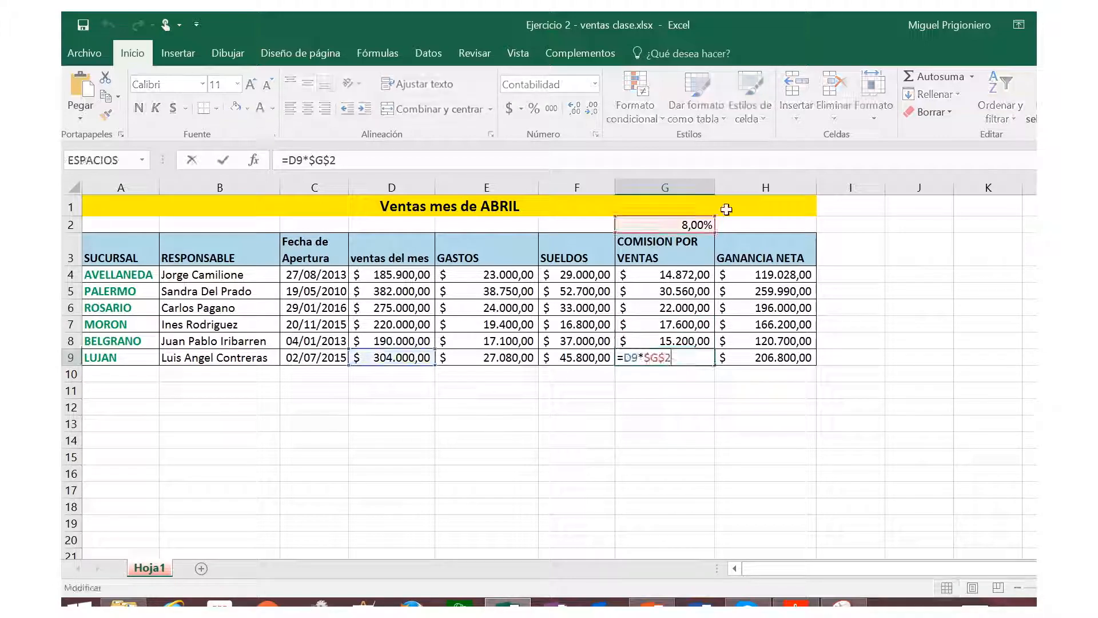
pyautogui.click(688, 303)
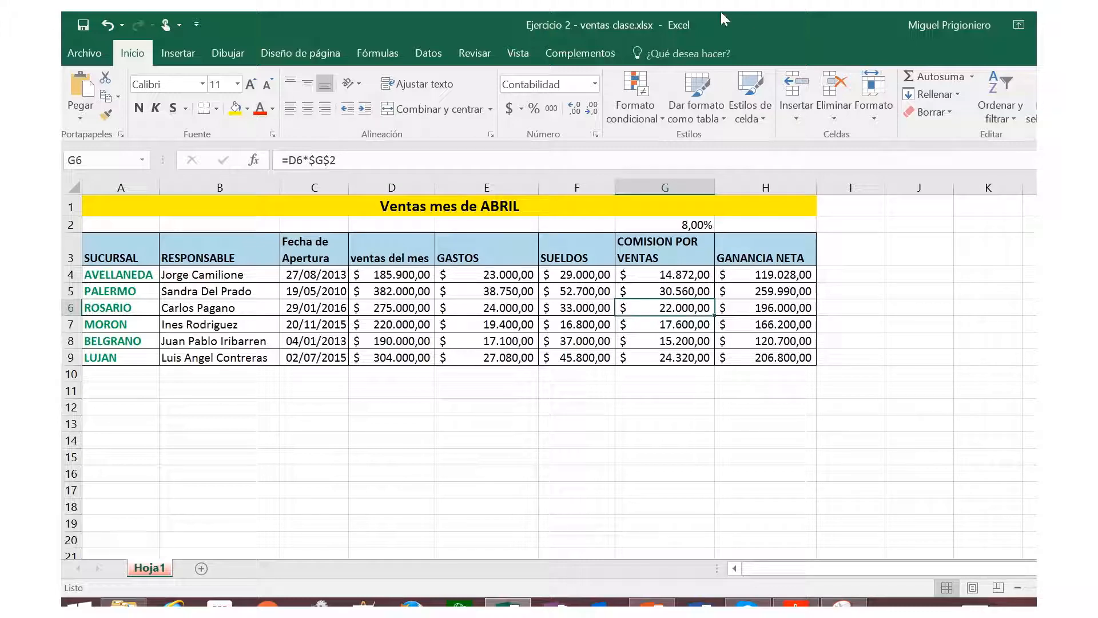
pyautogui.moveTo(707, 12)
pyautogui.click(543, 37)
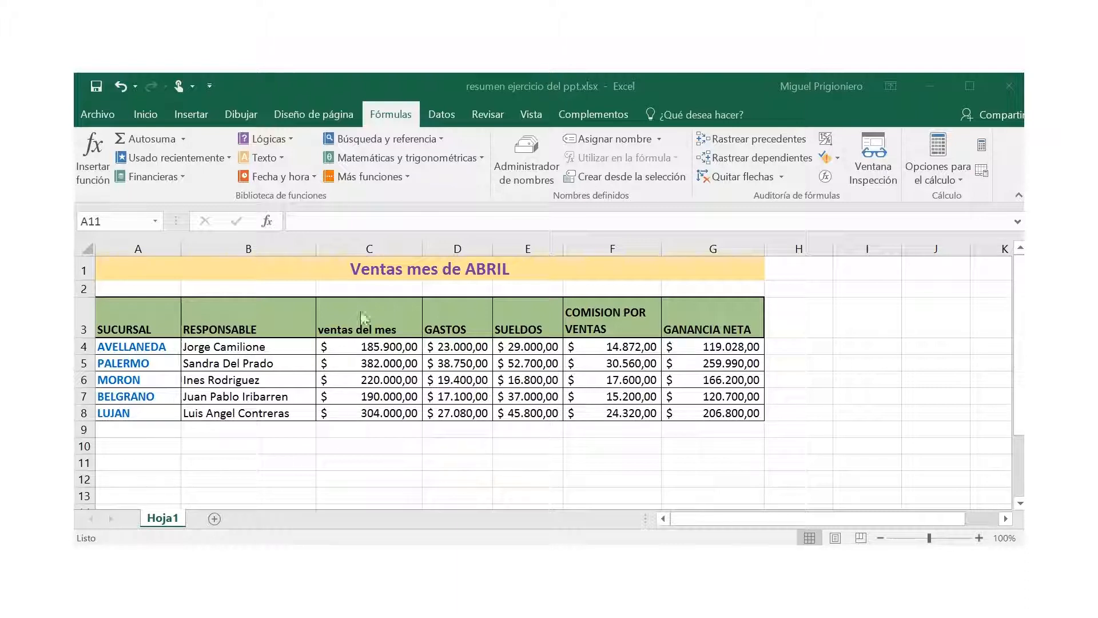
pyautogui.click(458, 250)
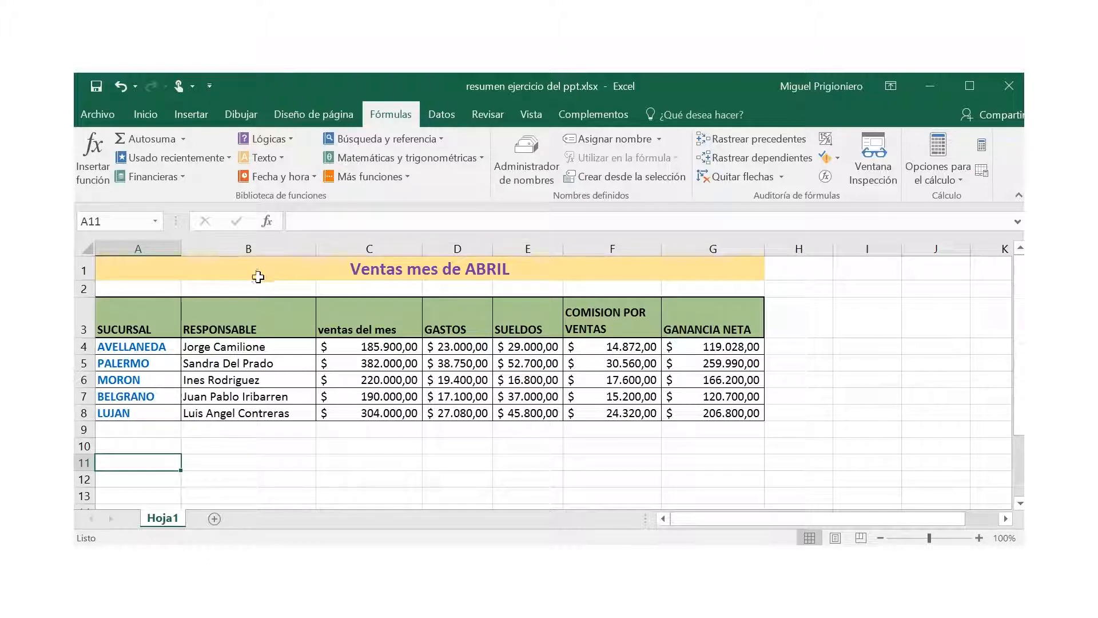
# - Insert a blank column before the ventas del mes column and select its header cell C3
pyautogui.click(367, 247)
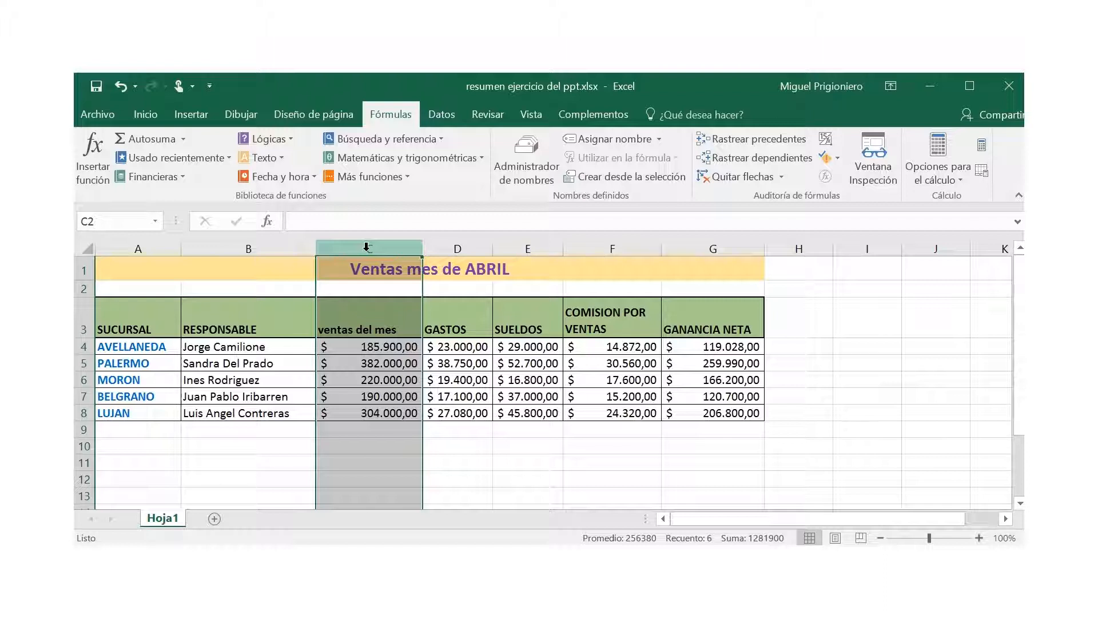
pyautogui.rightClick(368, 252)
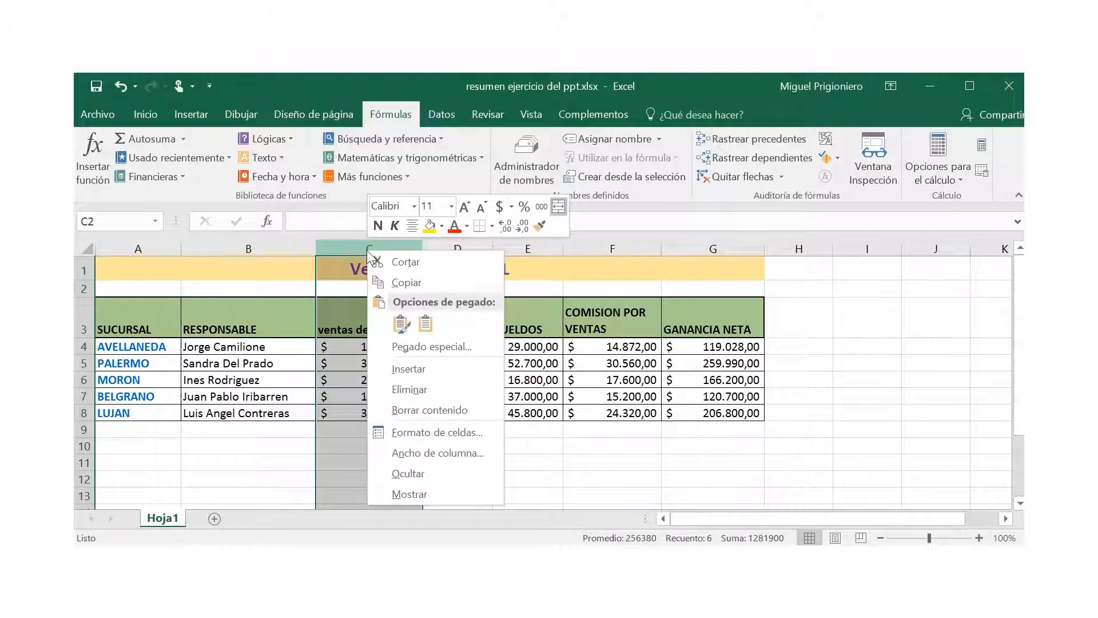
pyautogui.click(409, 369)
pyautogui.click(370, 324)
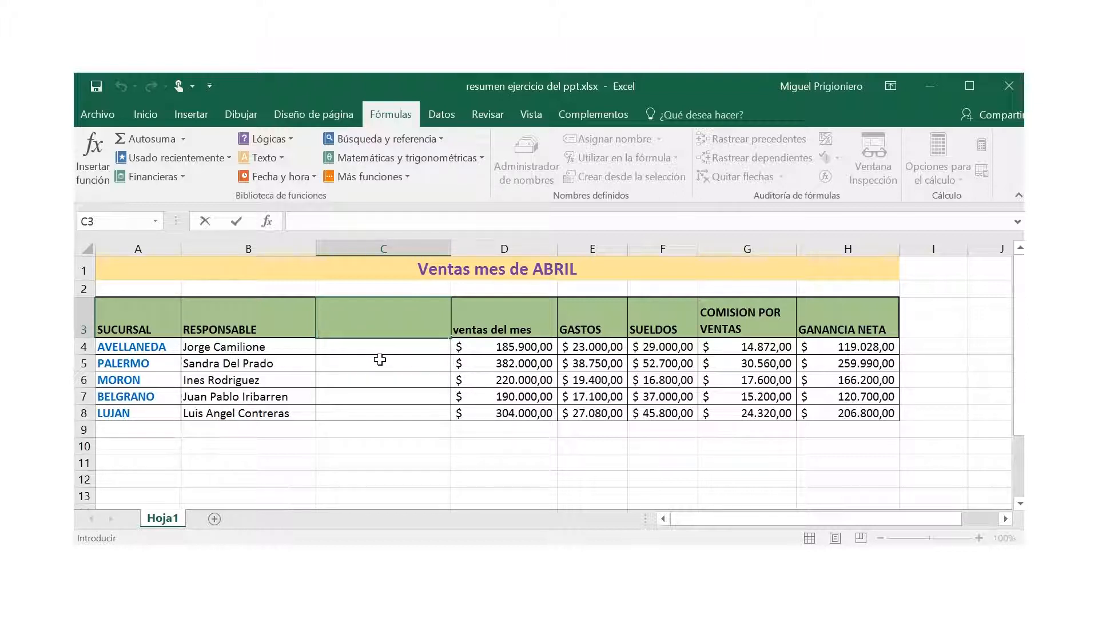
# - Insert a blank row above the MORON row and open its SUCURSAL cell A6 for entry
pyautogui.click(84, 380)
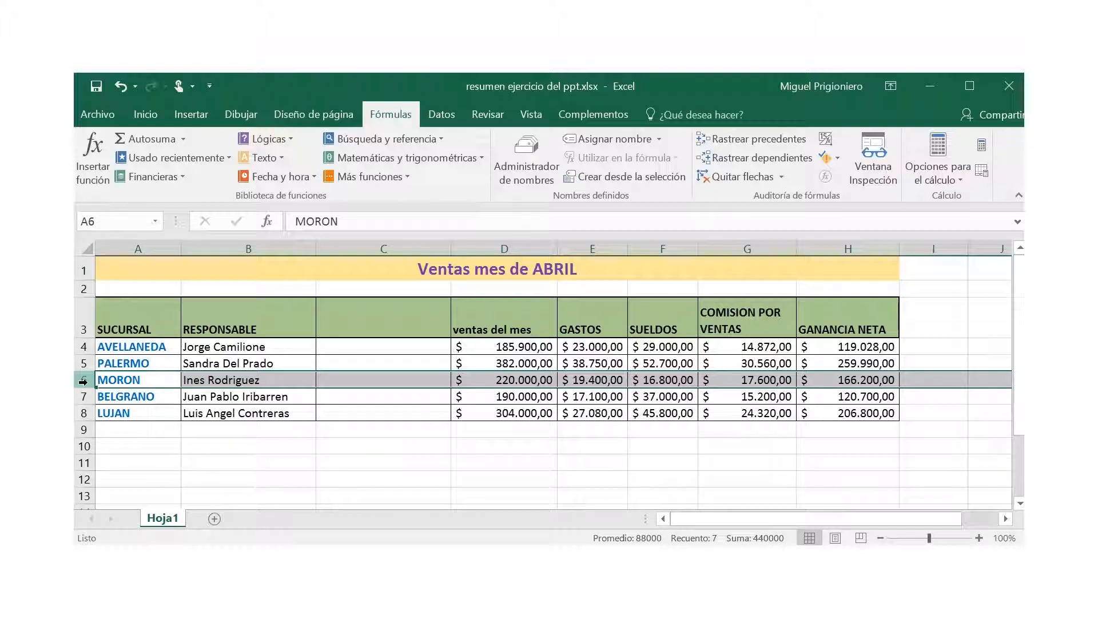
pyautogui.rightClick(84, 381)
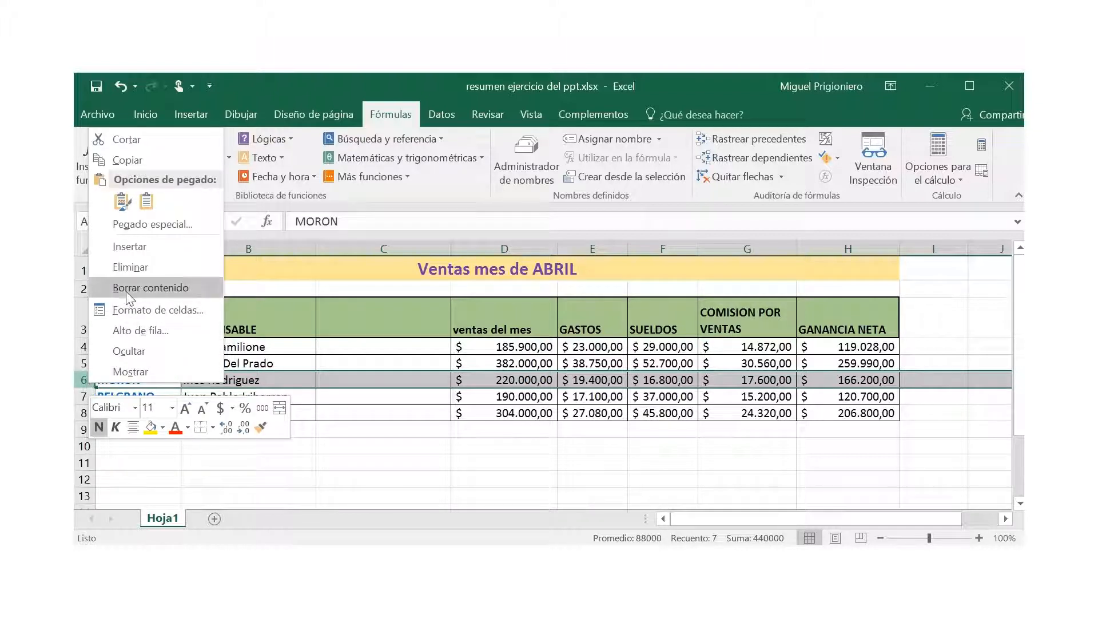
pyautogui.click(139, 247)
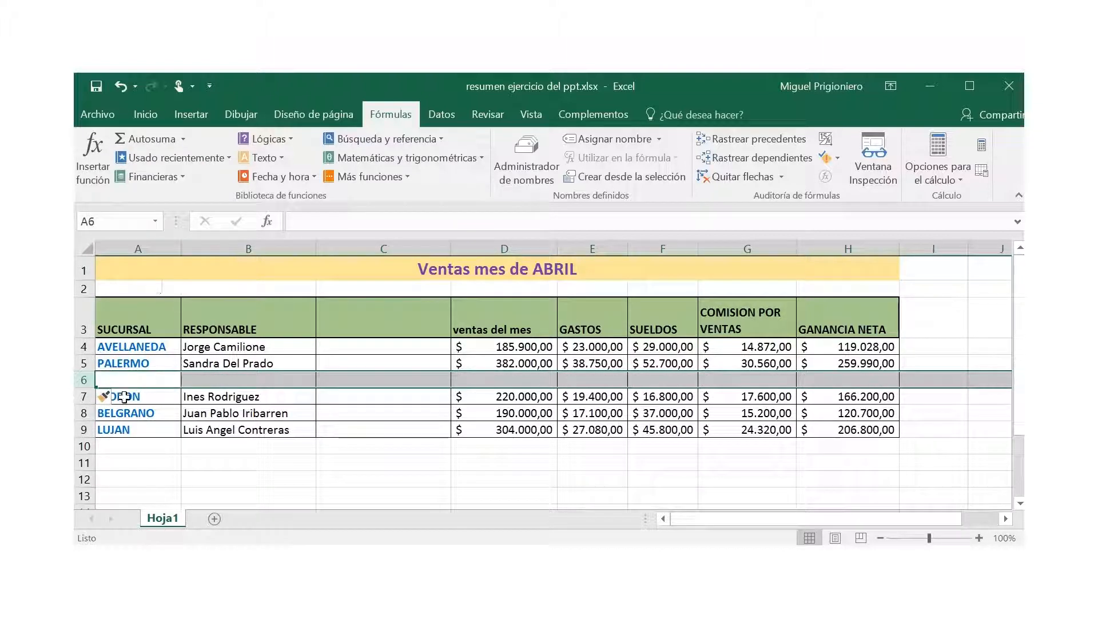
pyautogui.doubleClick(122, 376)
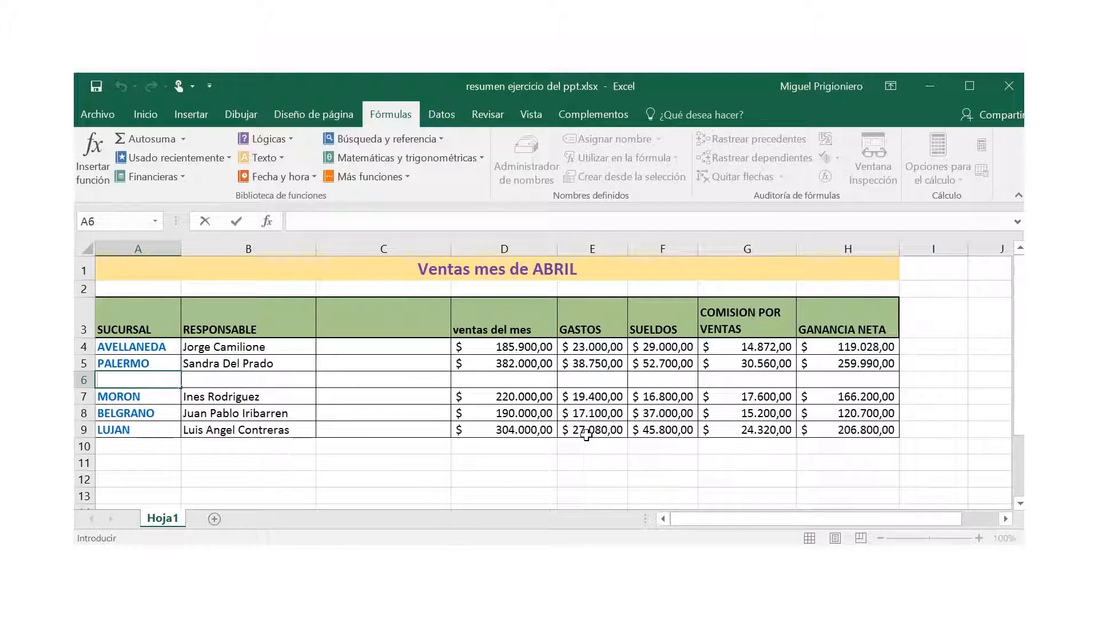
# - Examine the existing commission range G4:G9 and the formula in G4
pyautogui.click(770, 289)
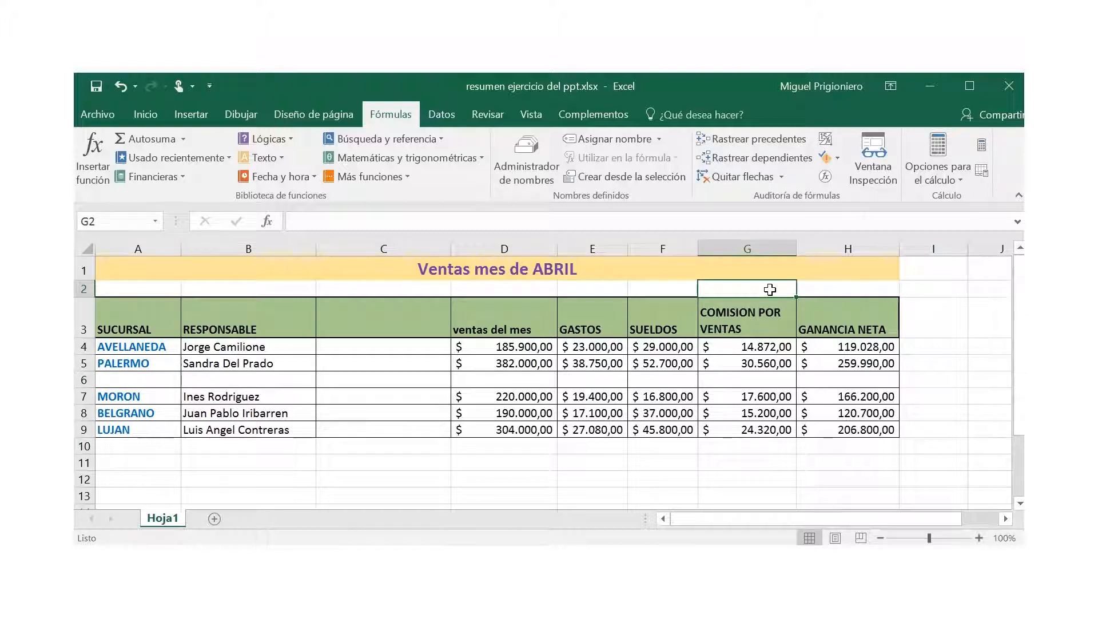
pyautogui.click(757, 347)
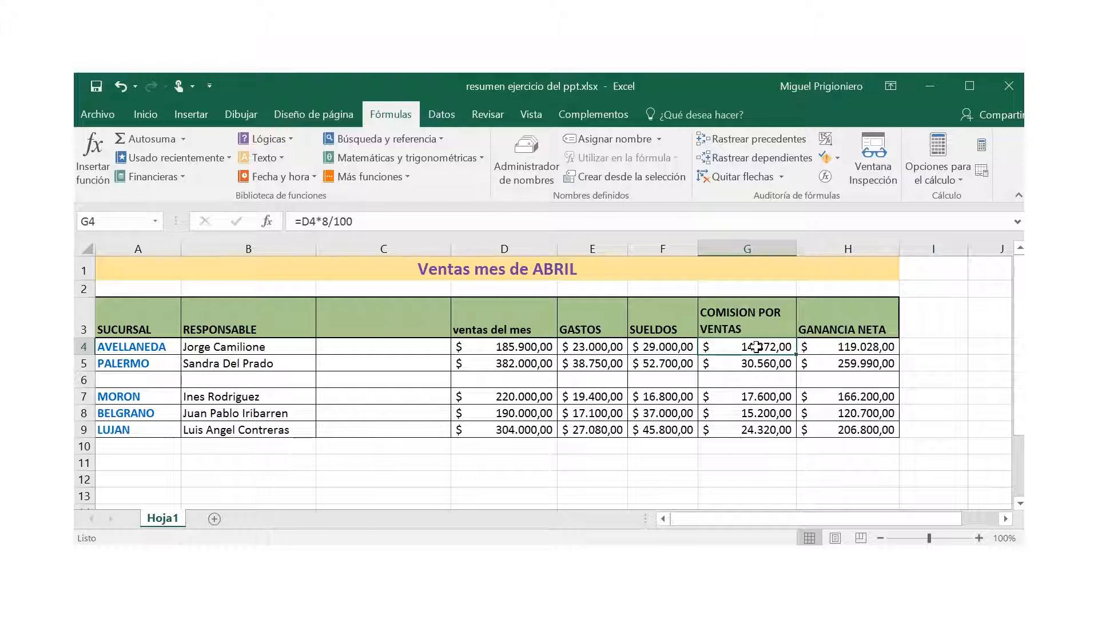
pyautogui.hotkey('shift', 'Down')
pyautogui.hotkey('shift', 'Down')
pyautogui.hotkey('shift', 'Down')
pyautogui.hotkey('shift', 'Down')
pyautogui.hotkey('shift', 'Down')
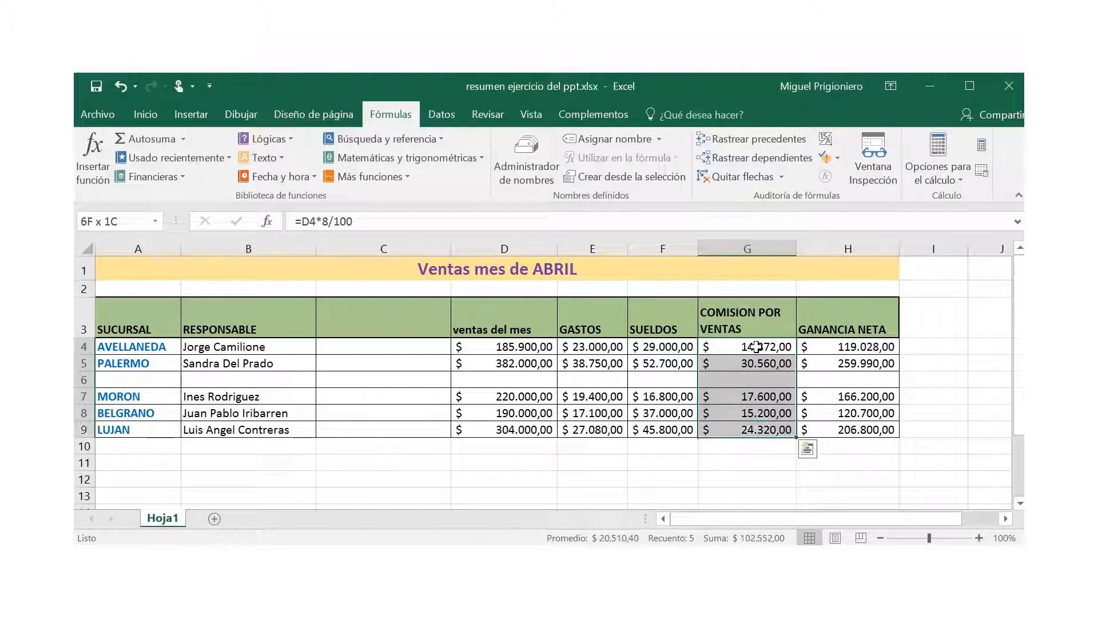
pyautogui.click(756, 346)
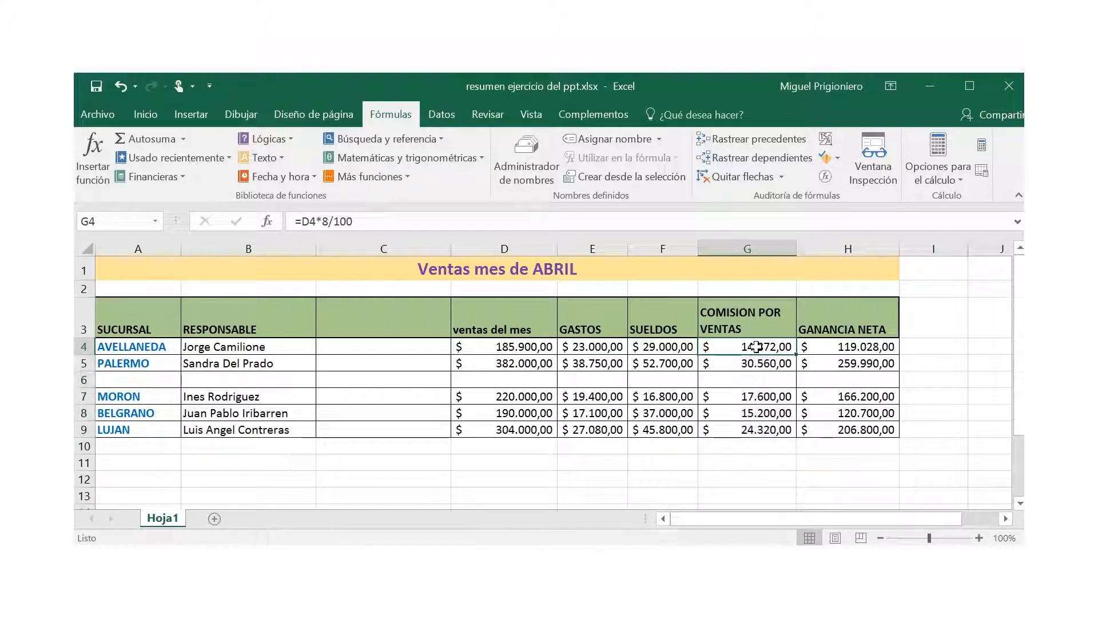
pyautogui.doubleClick(763, 347)
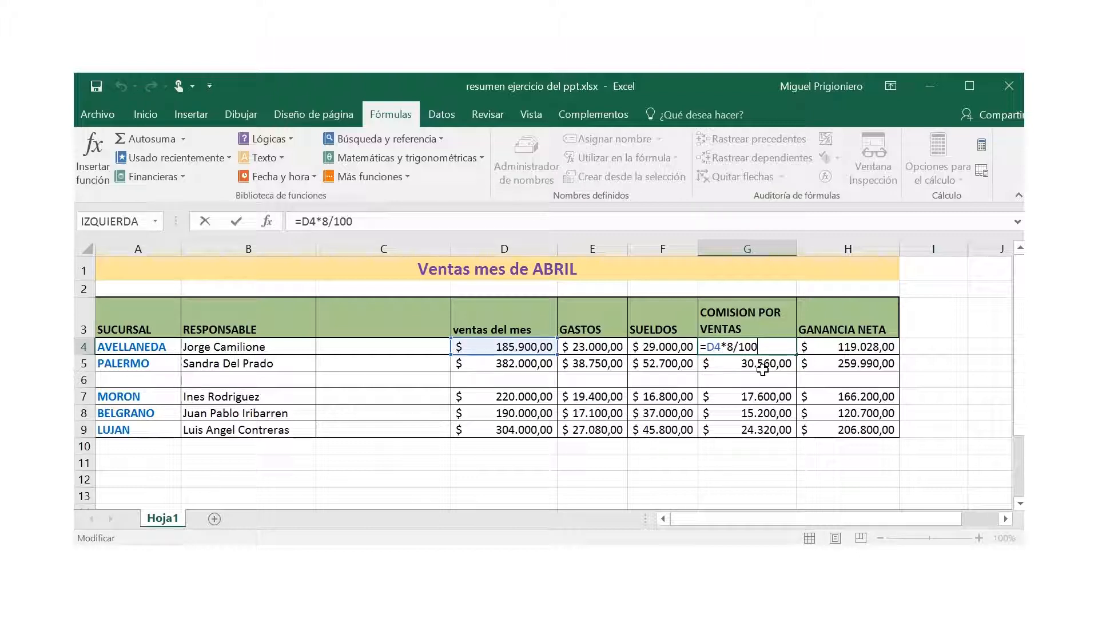
pyautogui.press('Return')
# - Clear the commission formulas from G4 to G9
pyautogui.click(763, 347)
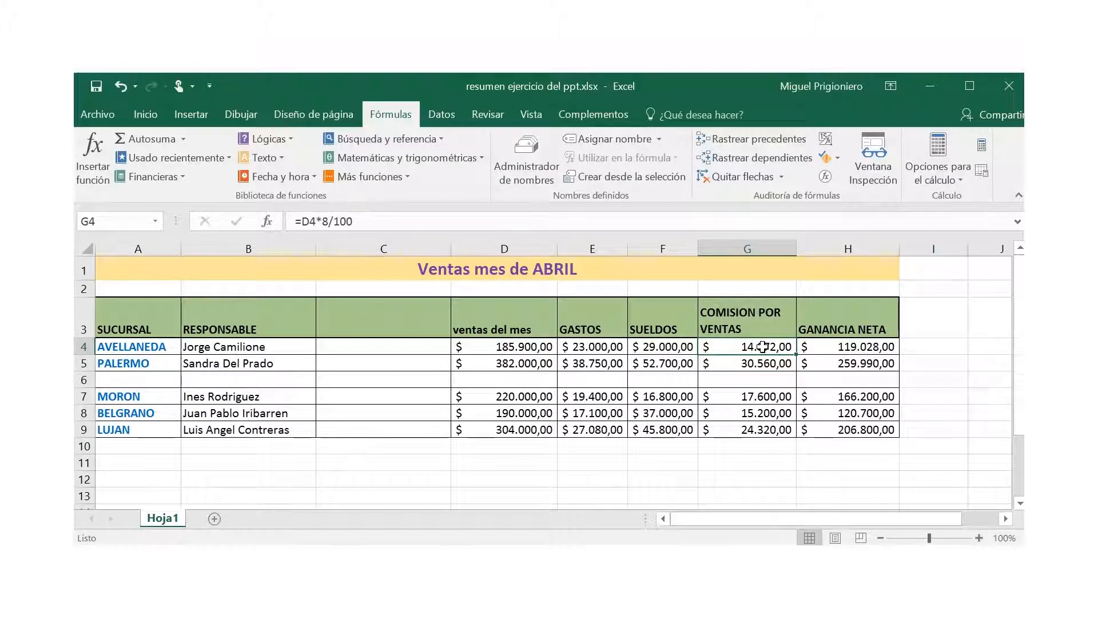
pyautogui.moveTo(762, 346)
pyautogui.mouseDown()
pyautogui.moveTo(763, 429)
pyautogui.moveTo(763, 347)
pyautogui.mouseUp()
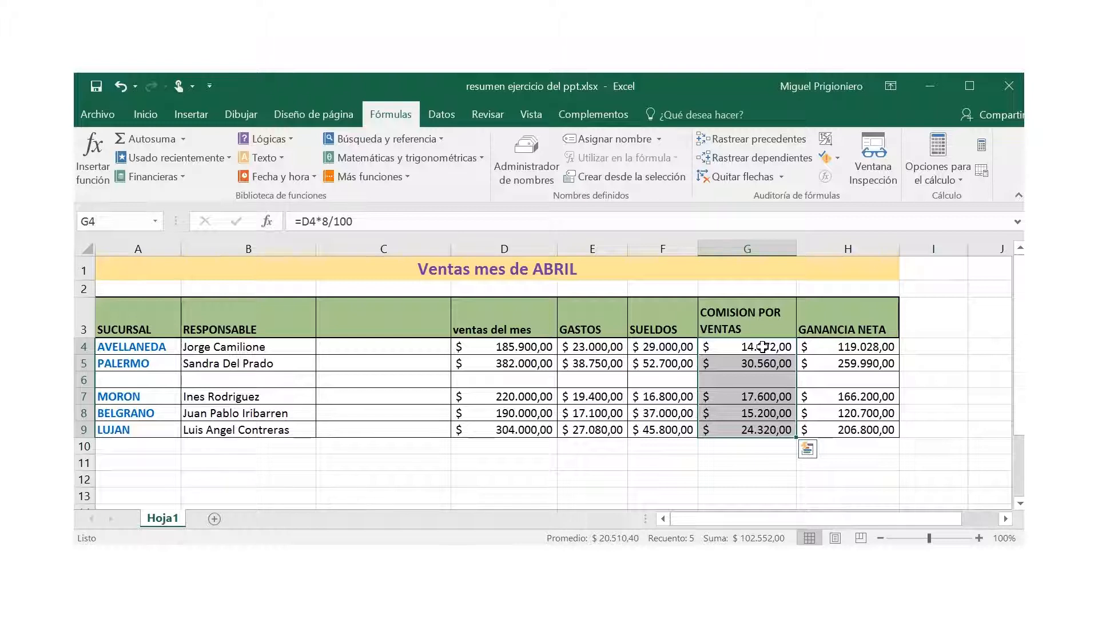
pyautogui.press('Delete')
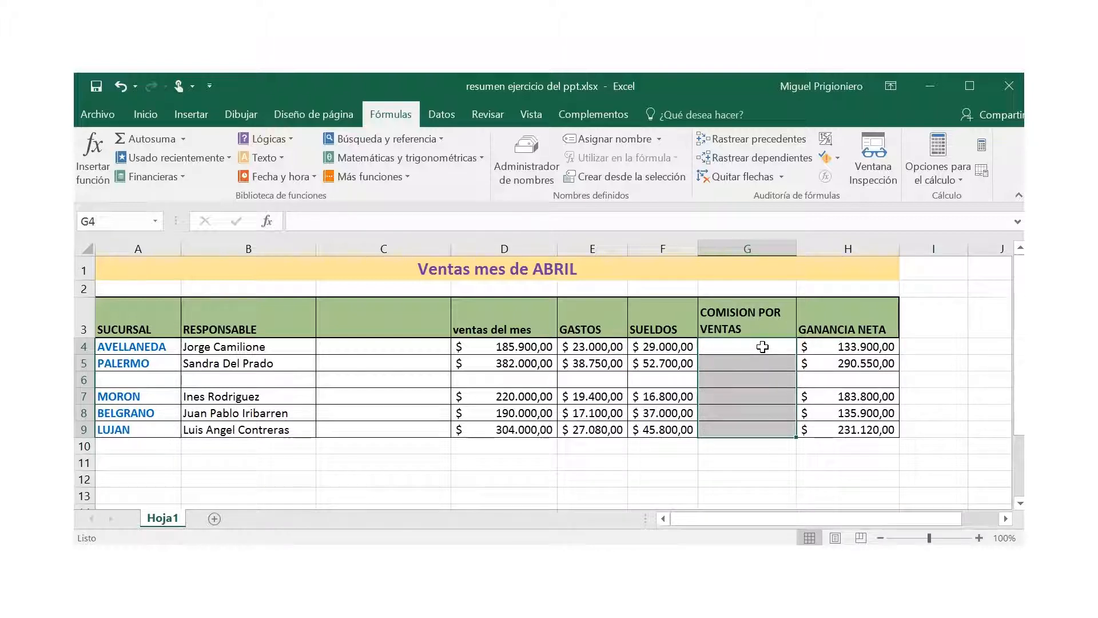
# - Format G2 above the COMISION POR VENTAS header as a percentage and enter 8%
pyautogui.doubleClick(754, 285)
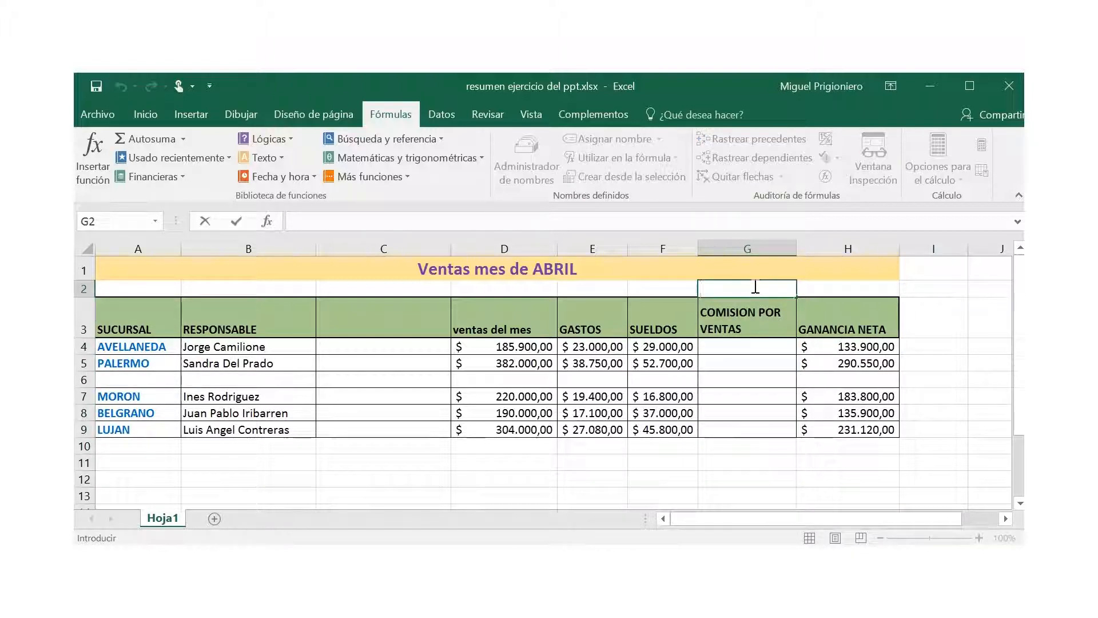
pyautogui.click(747, 462)
pyautogui.click(752, 289)
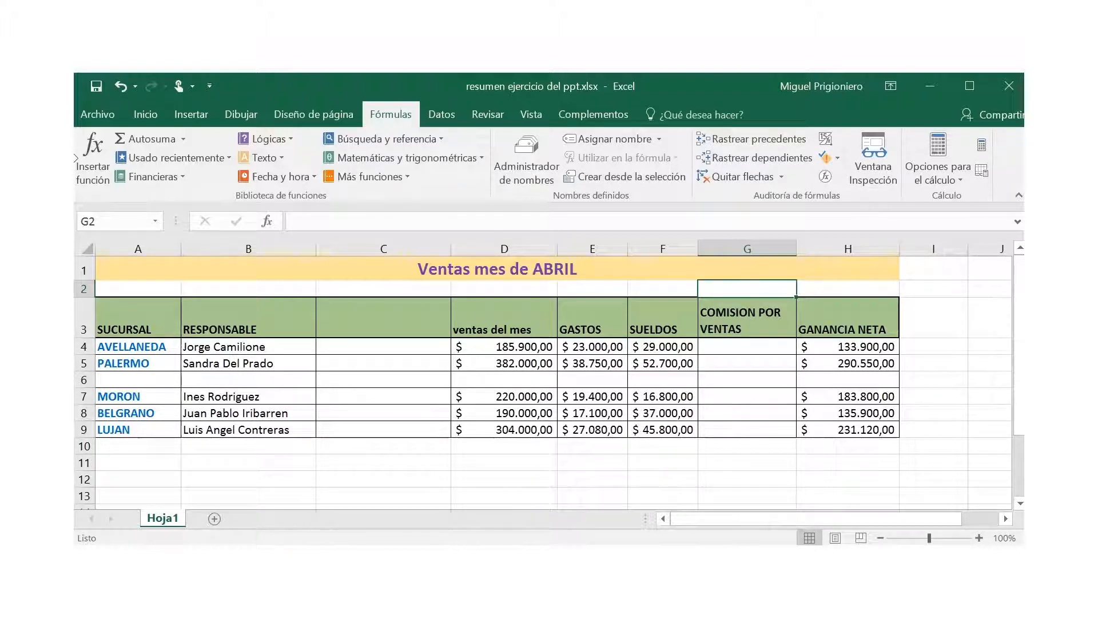
pyautogui.click(144, 118)
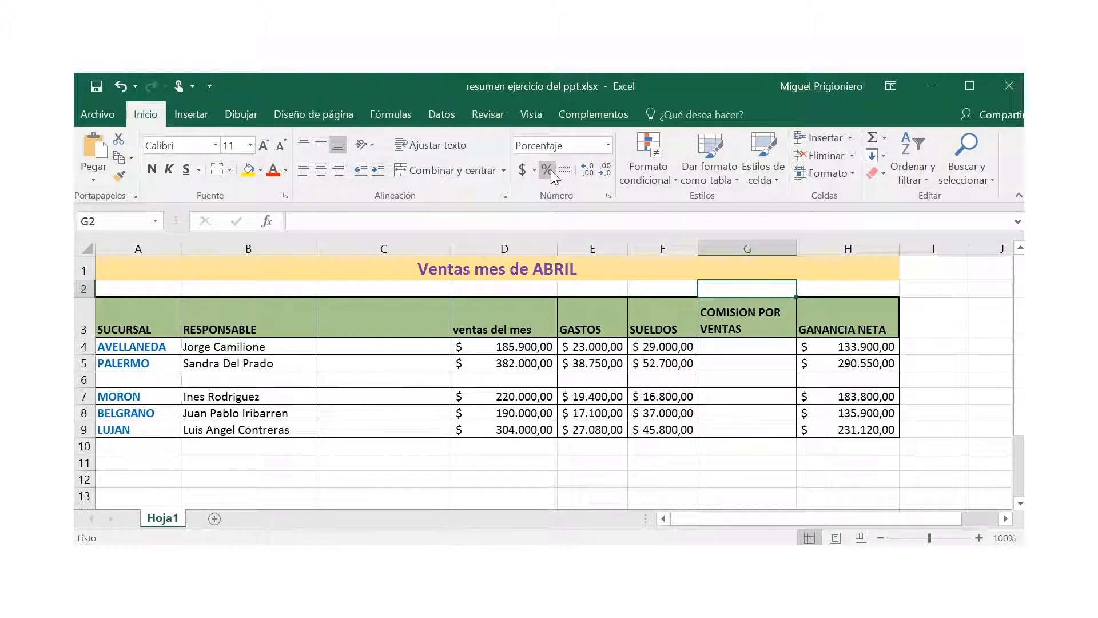
pyautogui.write('8')
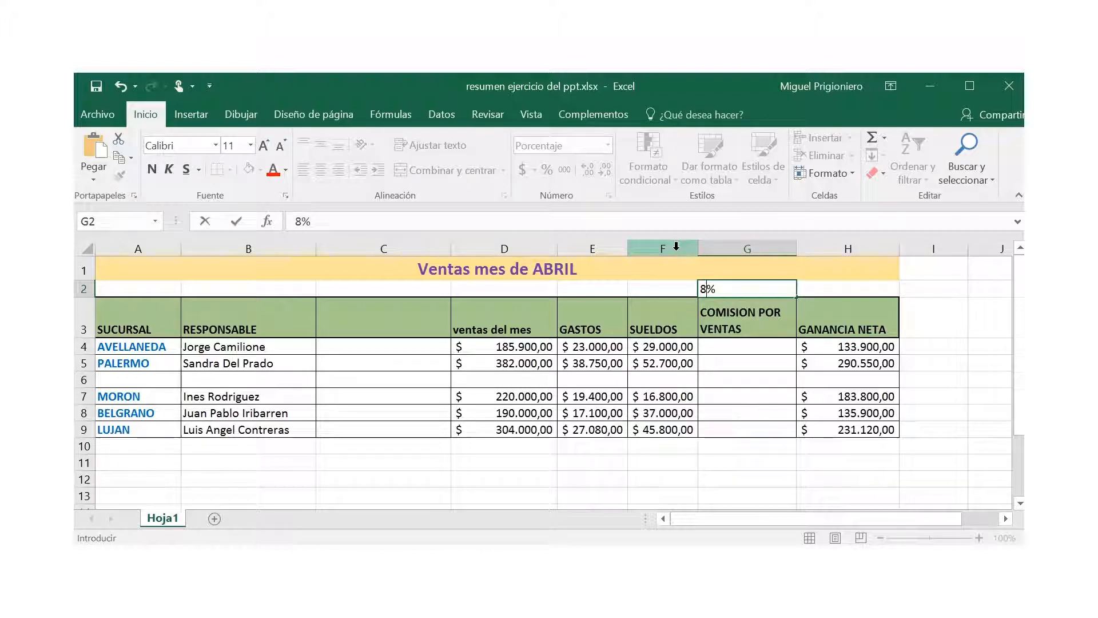
pyautogui.press('Return')
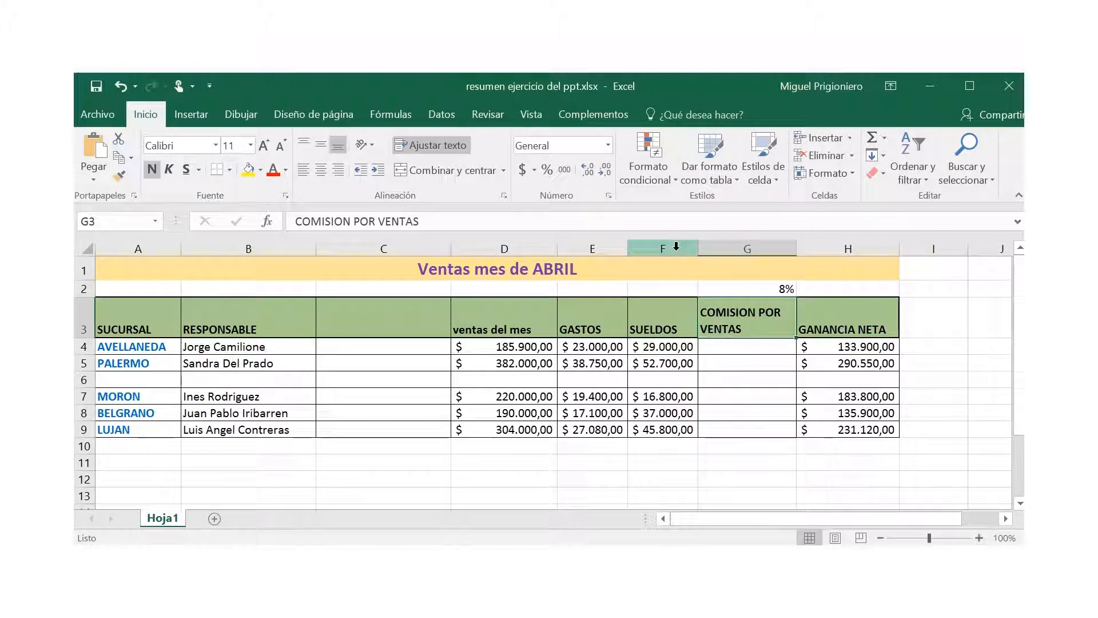
# - Begin the AVELLANEDA commission formula in G4 as =D4*G2, multiplying the month's sales by the rate
pyautogui.click(743, 343)
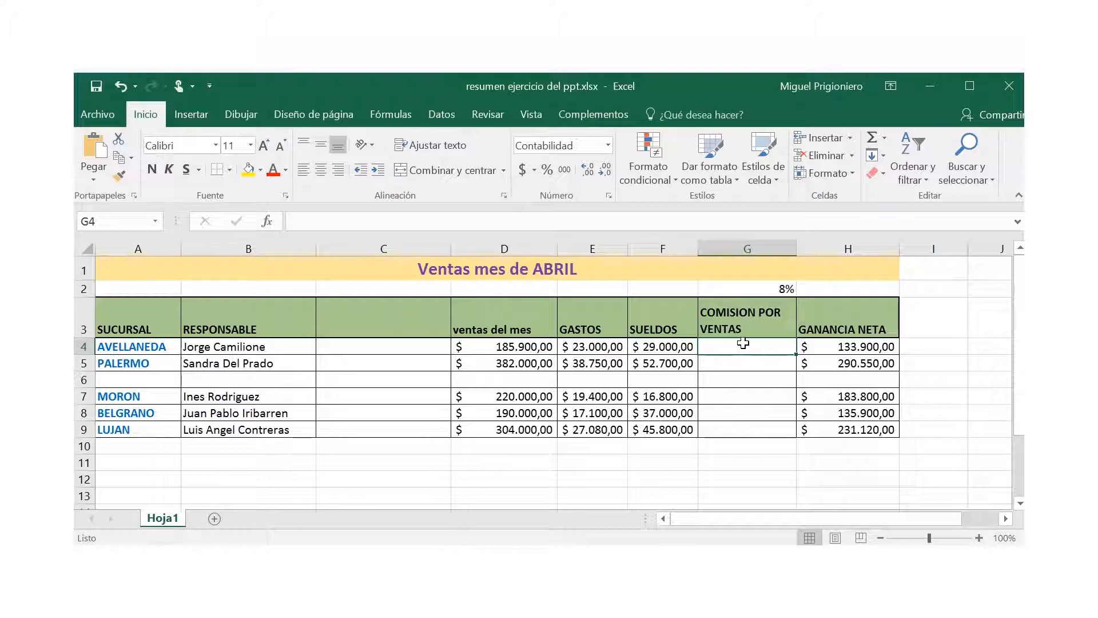
pyautogui.write('=')
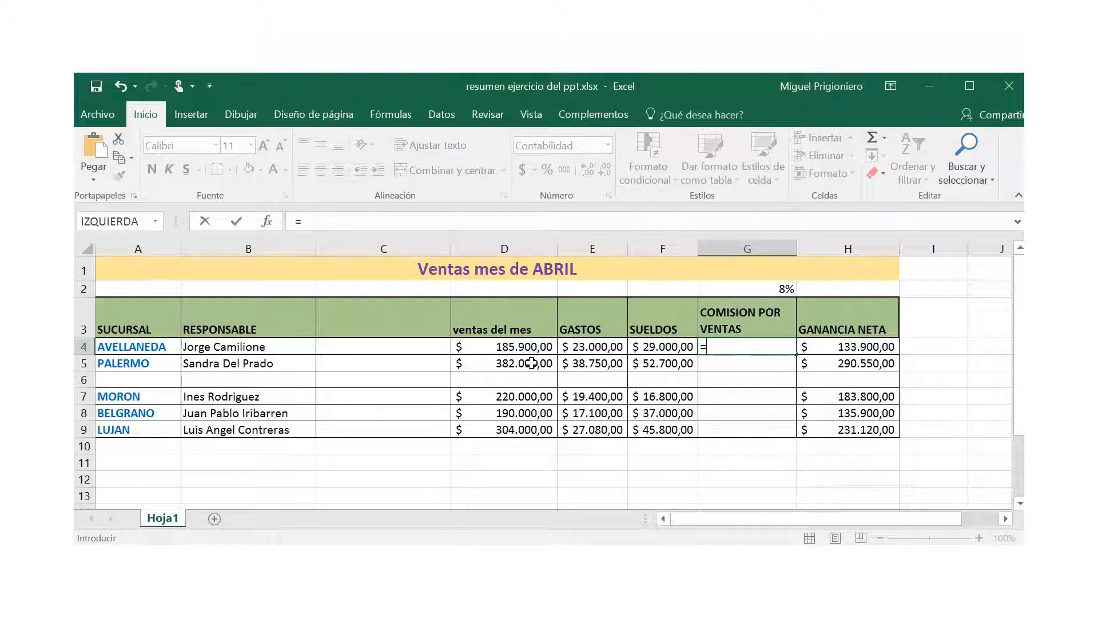
pyautogui.click(488, 351)
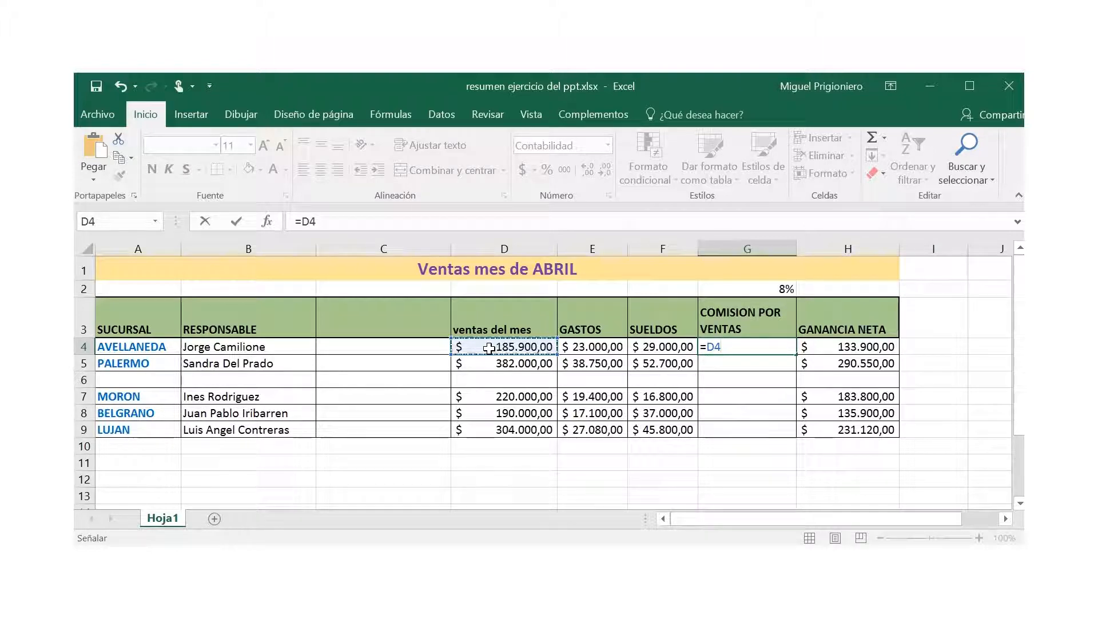
pyautogui.write('*')
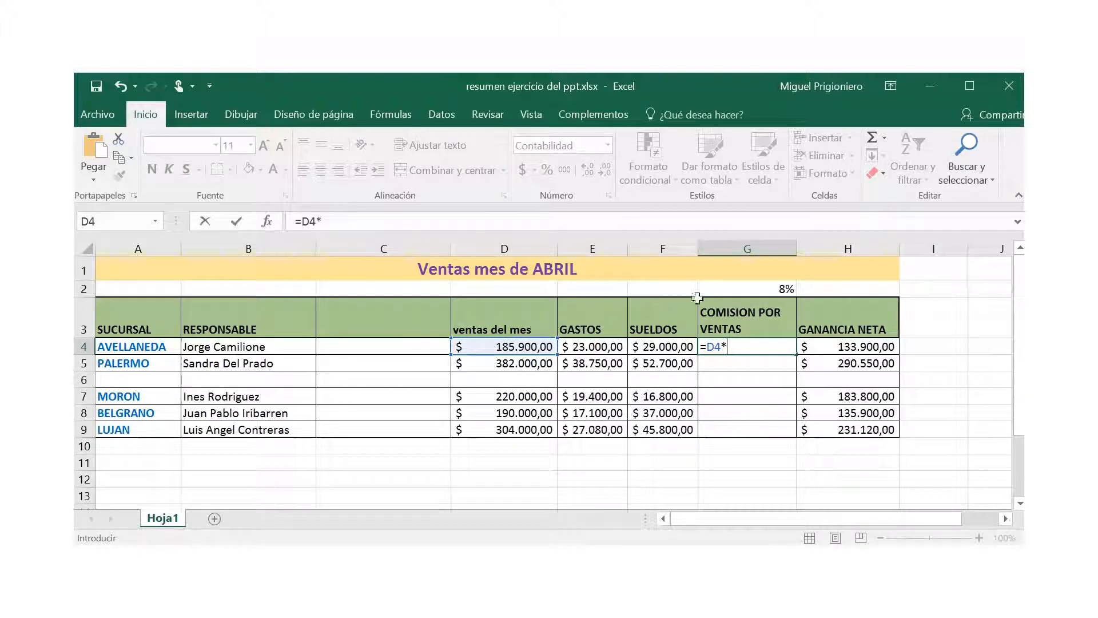
pyautogui.click(728, 291)
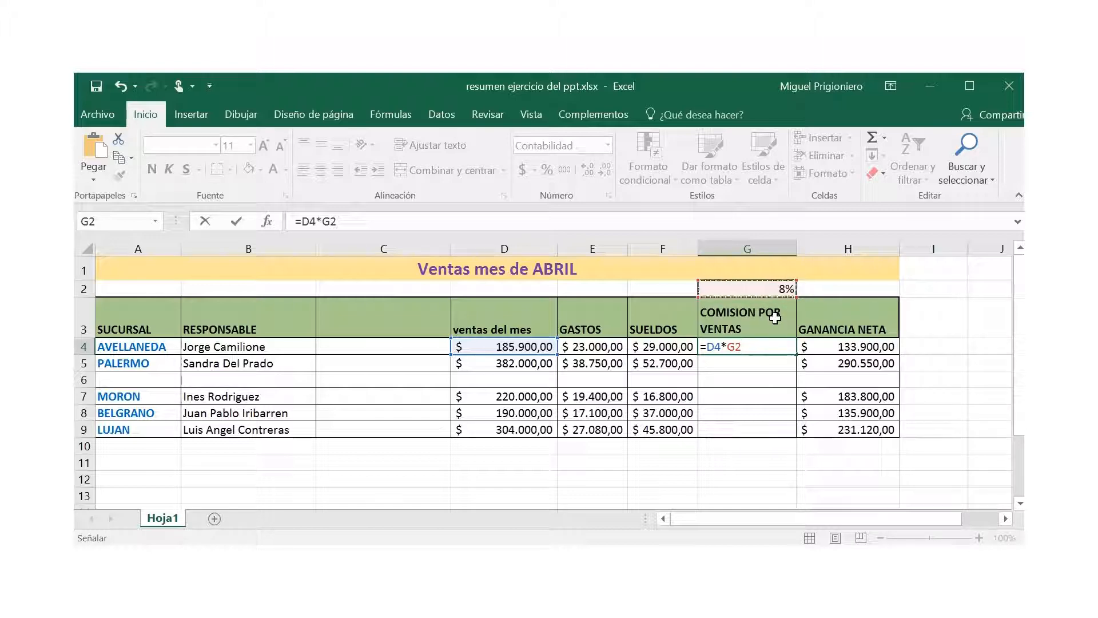
# - Make the rate reference in G4 absolute so the formula reads =D4*$G$2, and confirm it
pyautogui.click(732, 349)
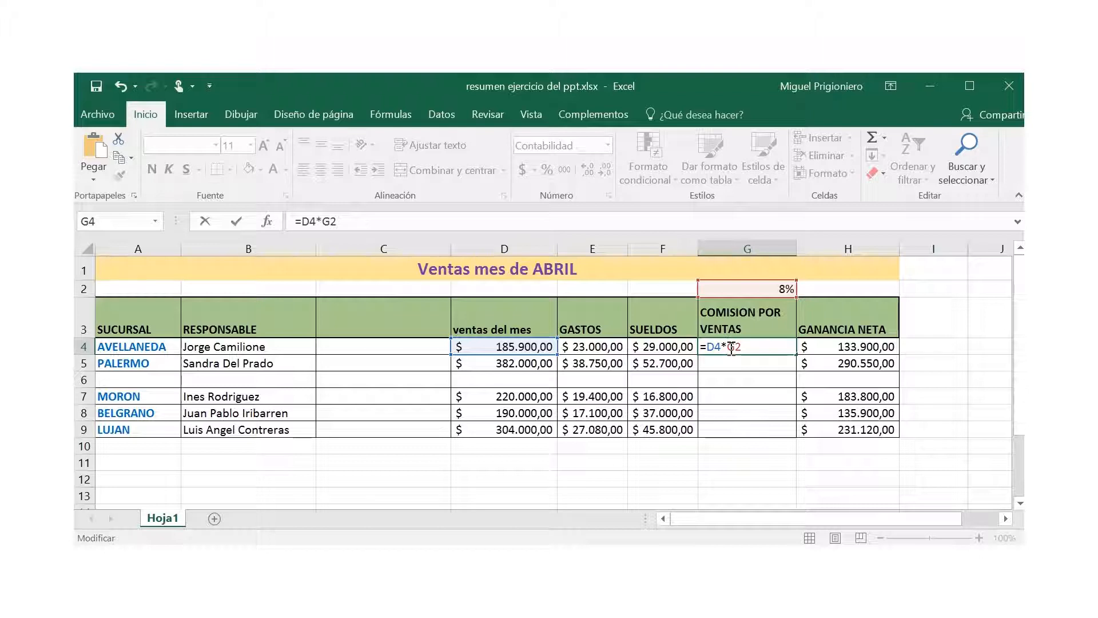
pyautogui.write('$')
pyautogui.doubleClick(742, 347)
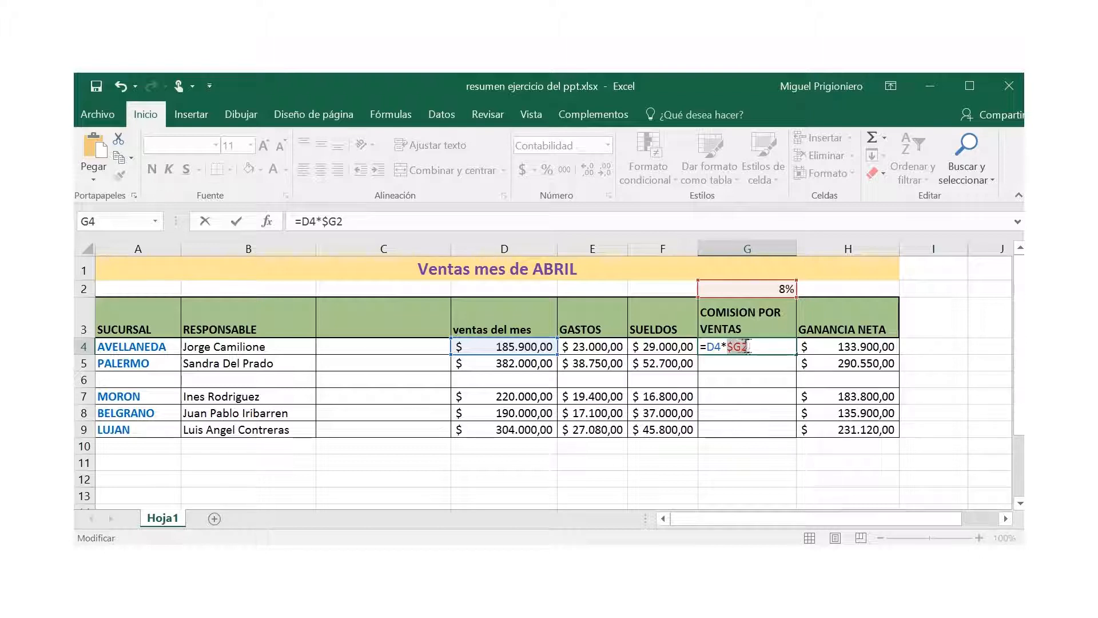
pyautogui.click(742, 347)
pyautogui.press('Return')
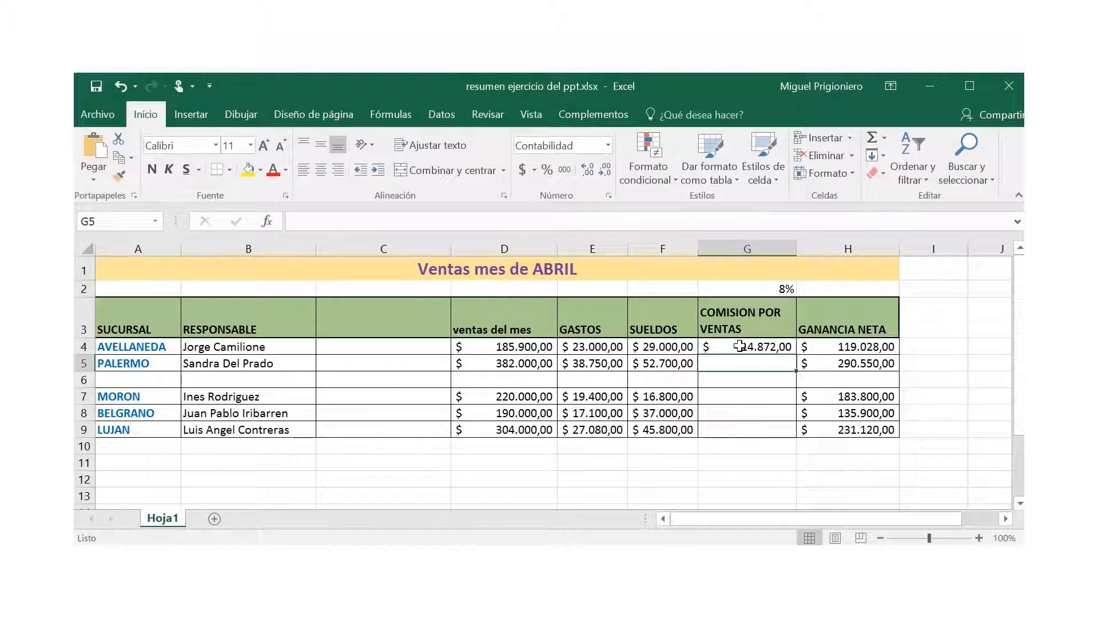
pyautogui.doubleClick(740, 346)
pyautogui.write('$G$2')
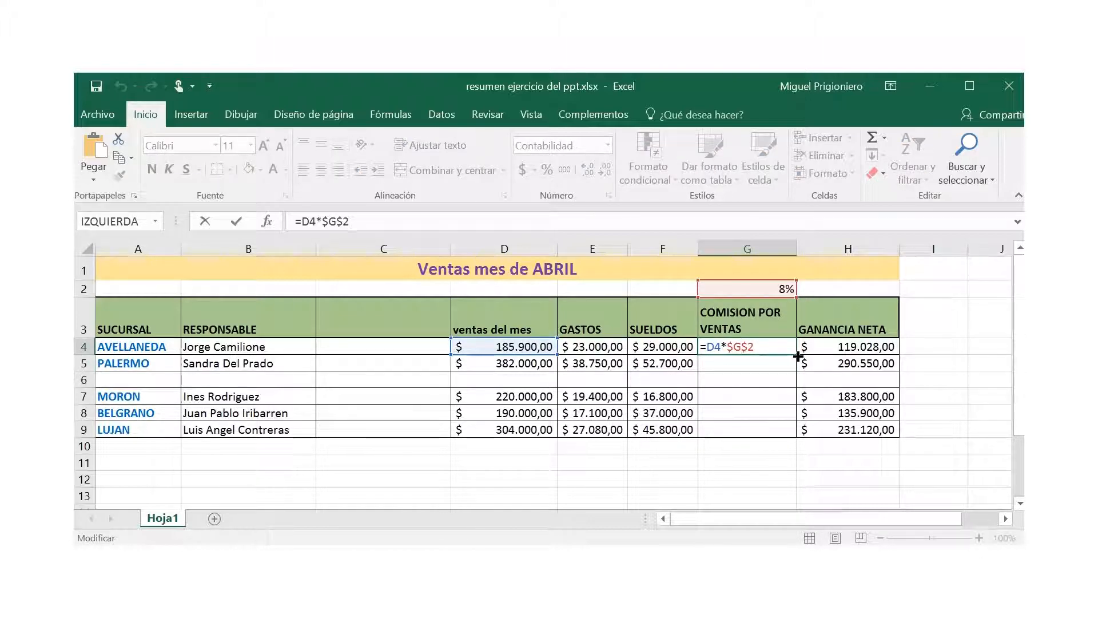
pyautogui.hotkey('ctrl', 'Return')
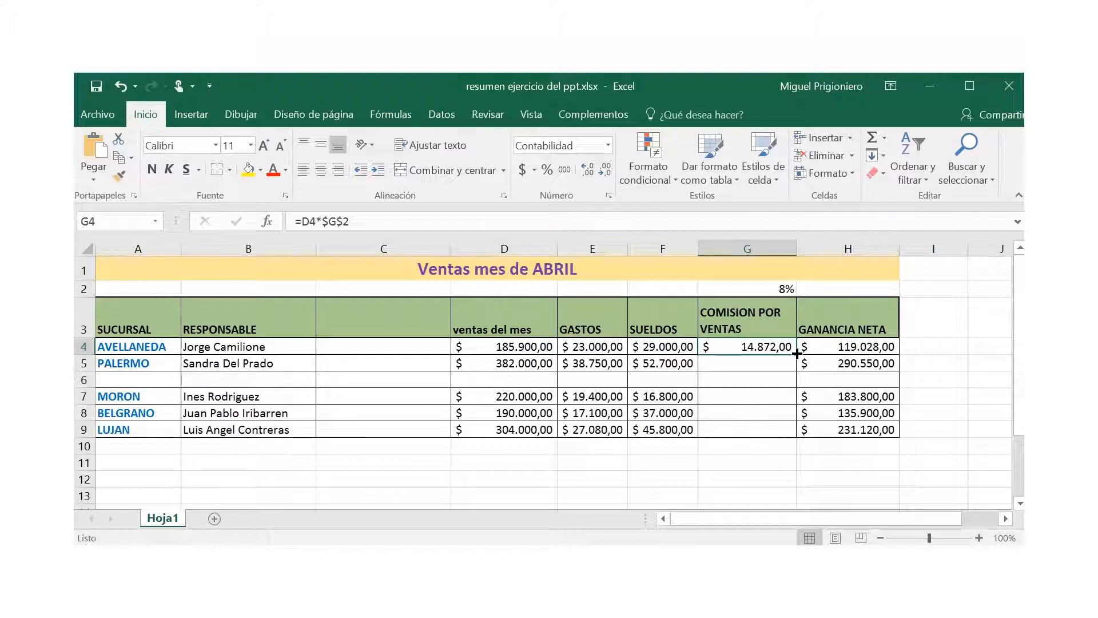
# - Fill the commission formula from G4 down to G9, including the blank row 6, and select G6
pyautogui.doubleClick(797, 353)
pyautogui.click(801, 350)
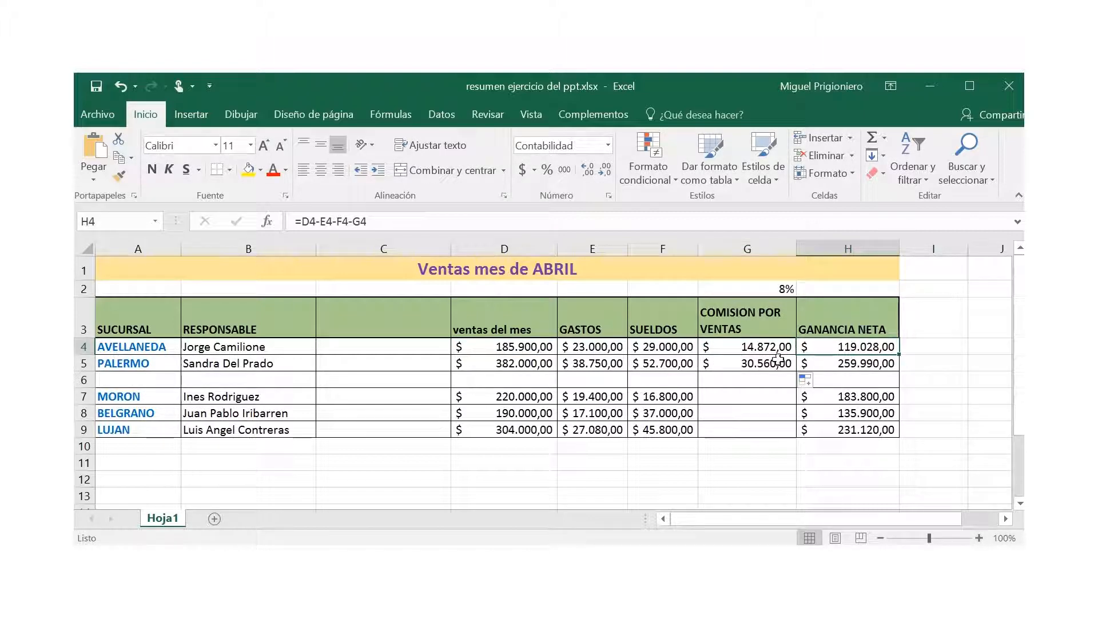
pyautogui.click(783, 366)
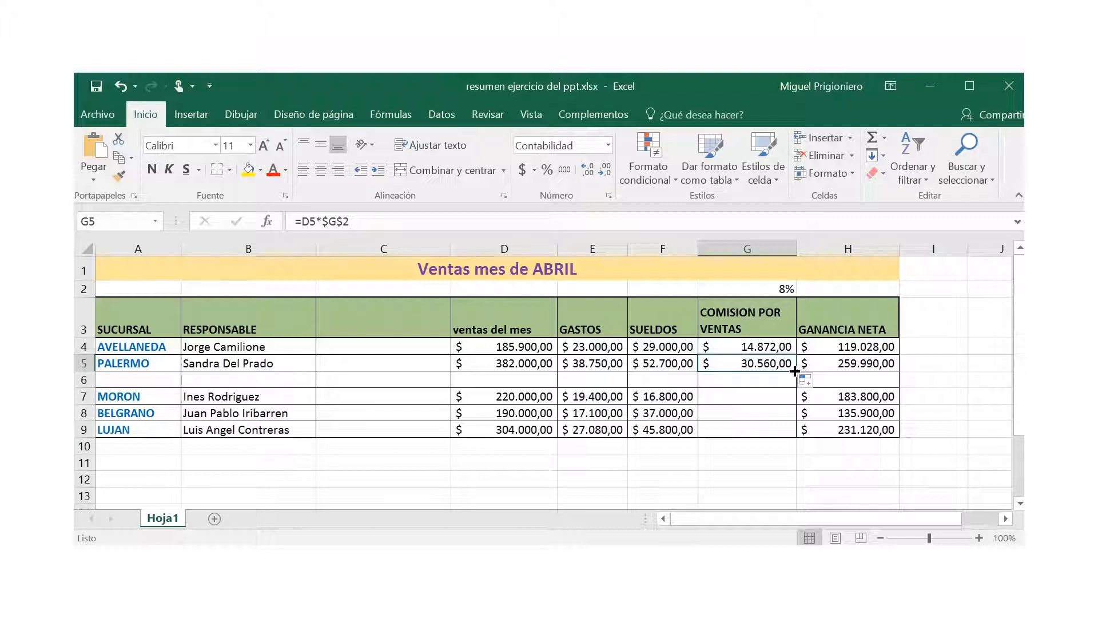
pyautogui.moveTo(797, 371); pyautogui.dragTo(795, 438)
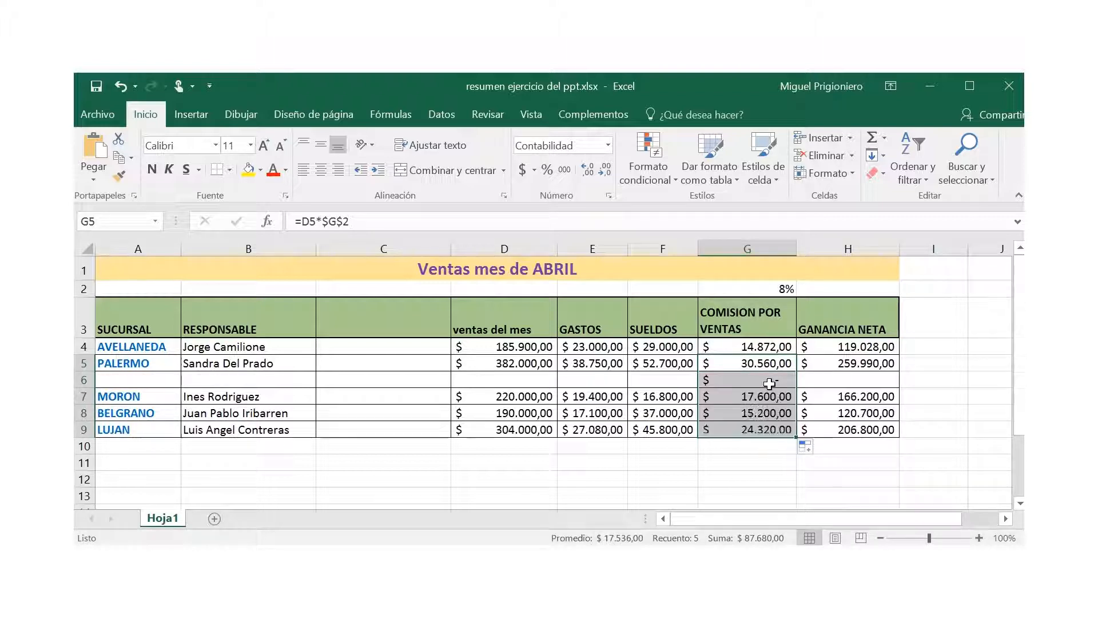
pyautogui.click(755, 474)
pyautogui.click(758, 381)
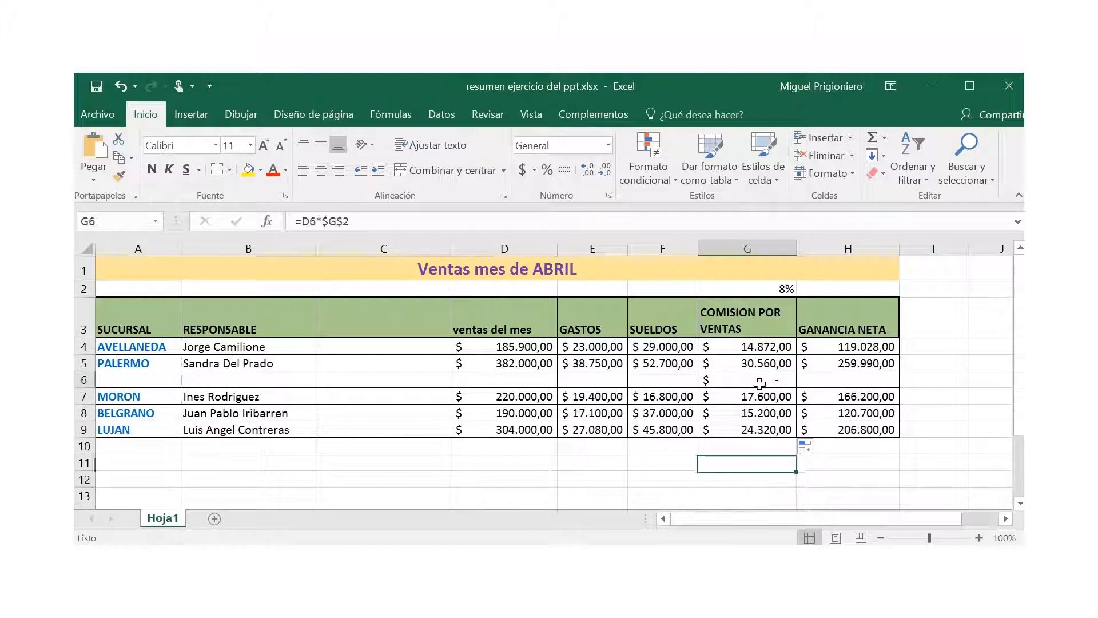